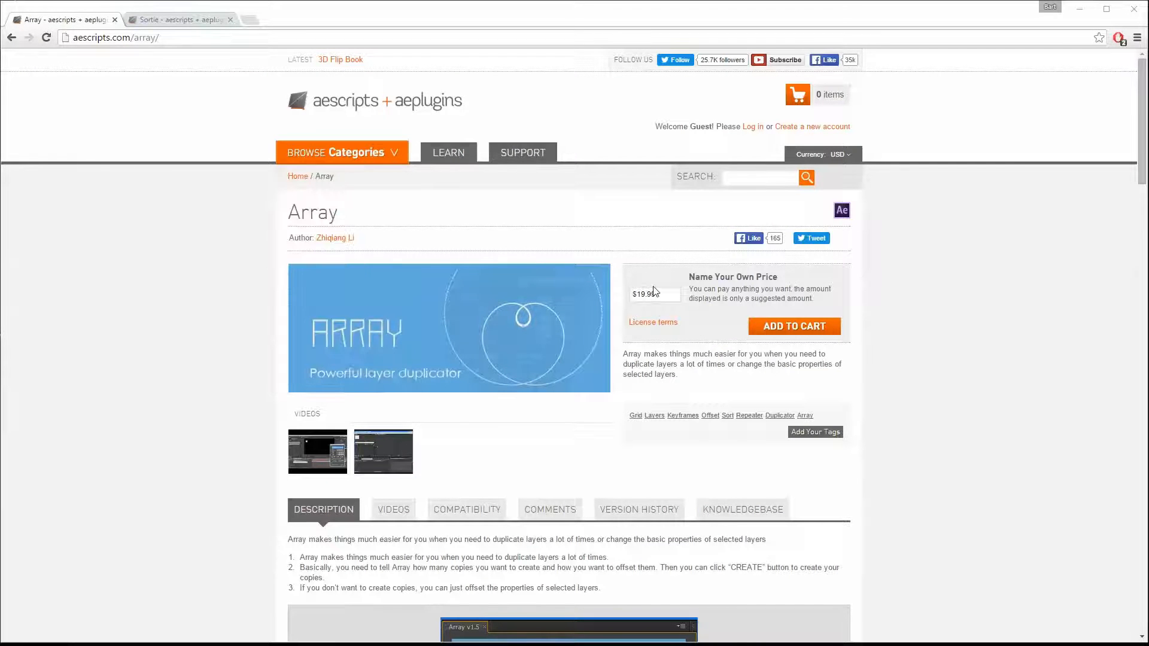
# Step: Change the Array script's name-your-own-price amount from $19.99 to 0
pyautogui.click(655, 291)
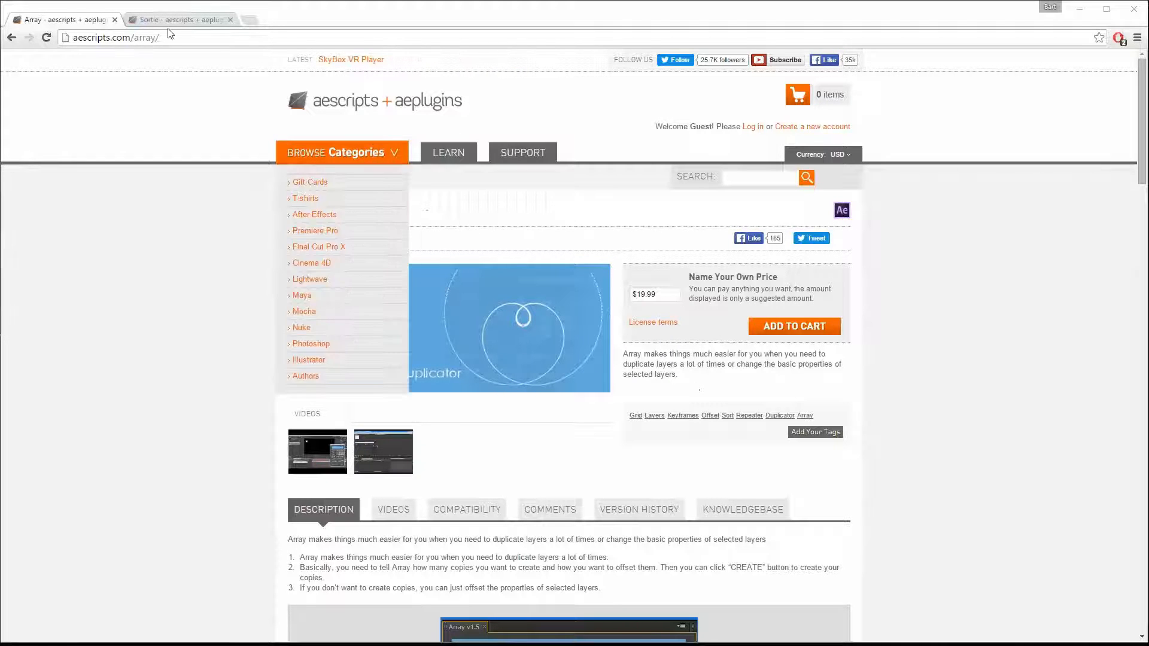
pyautogui.click(664, 295)
pyautogui.write('0')
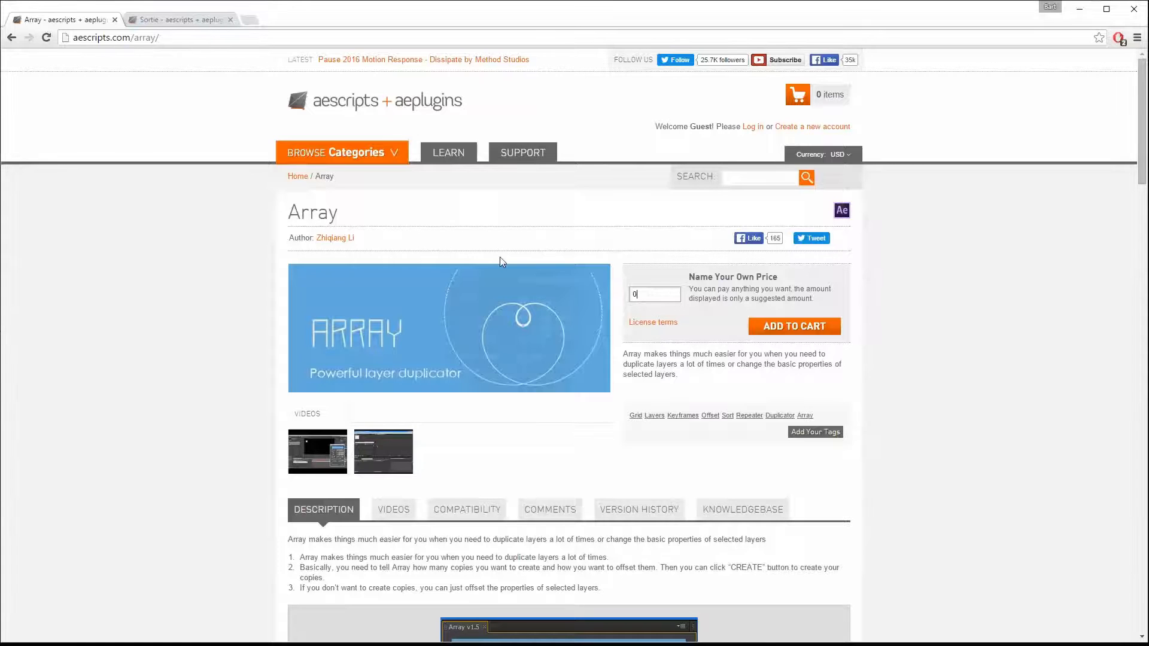
# Step: View the Sortie script page, check the ScriptUI Panels folder, and switch to After Effects
pyautogui.click(144, 22)
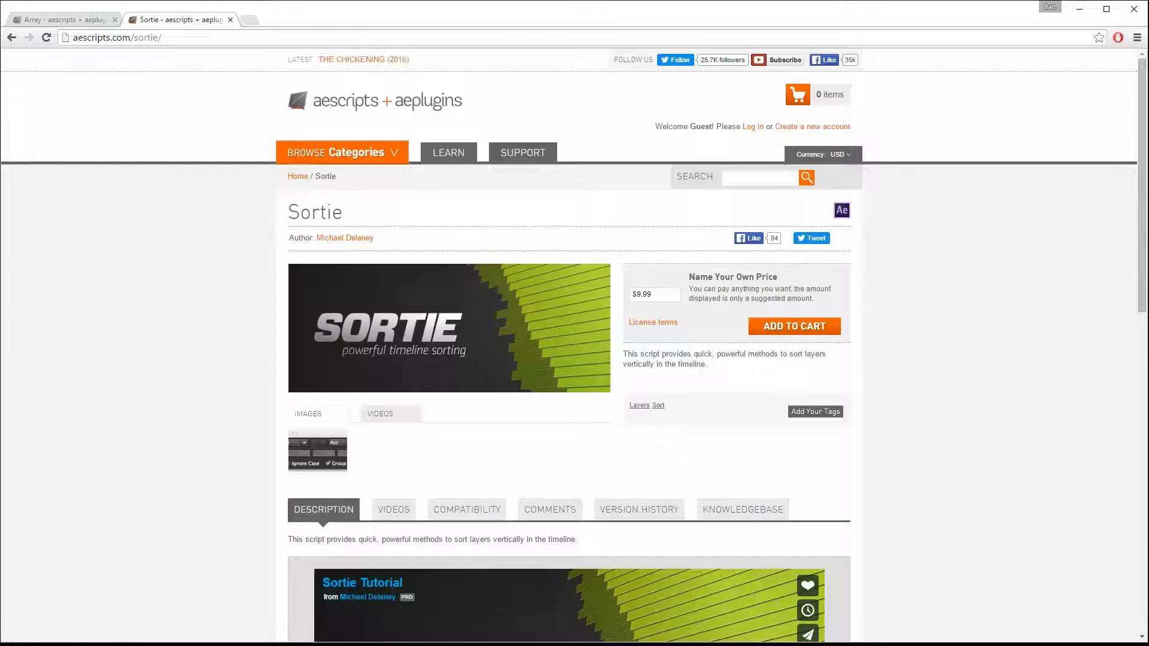
pyautogui.hotkey('alt', 'Tab')
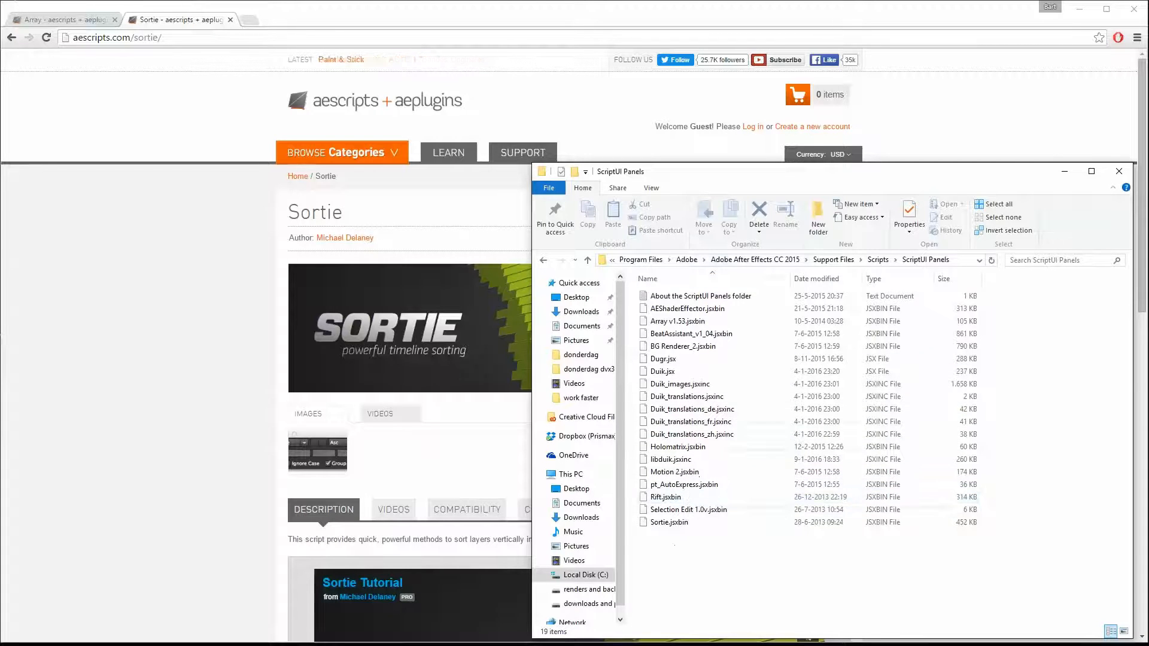
pyautogui.hotkey('alt', 'Tab')
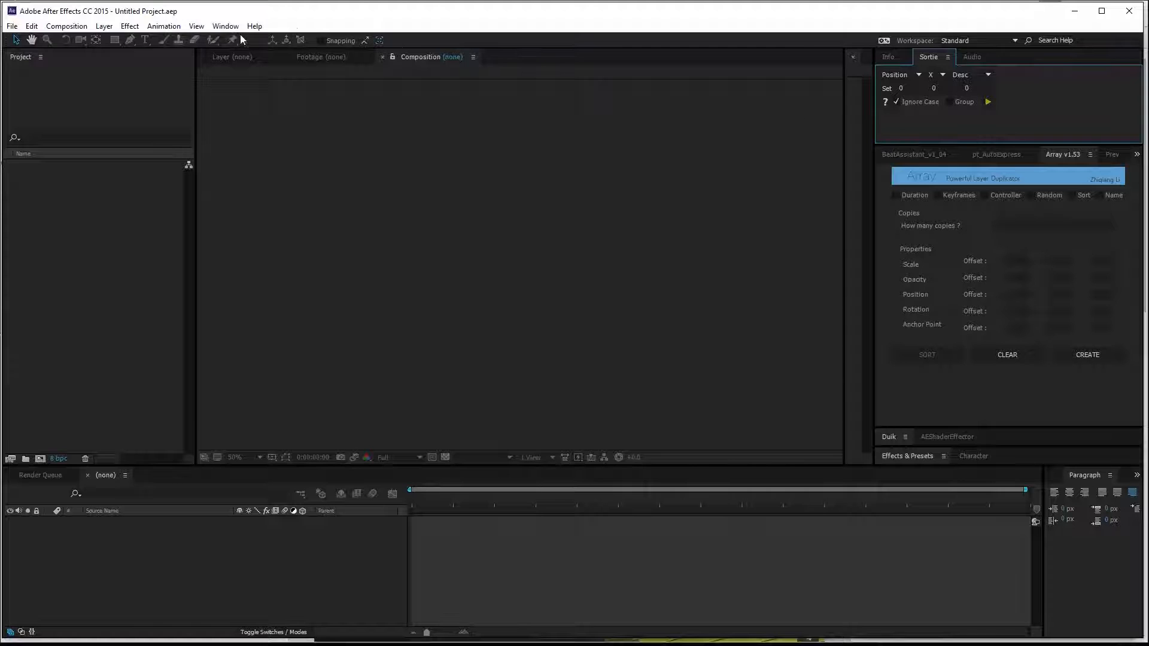
pyautogui.click(226, 25)
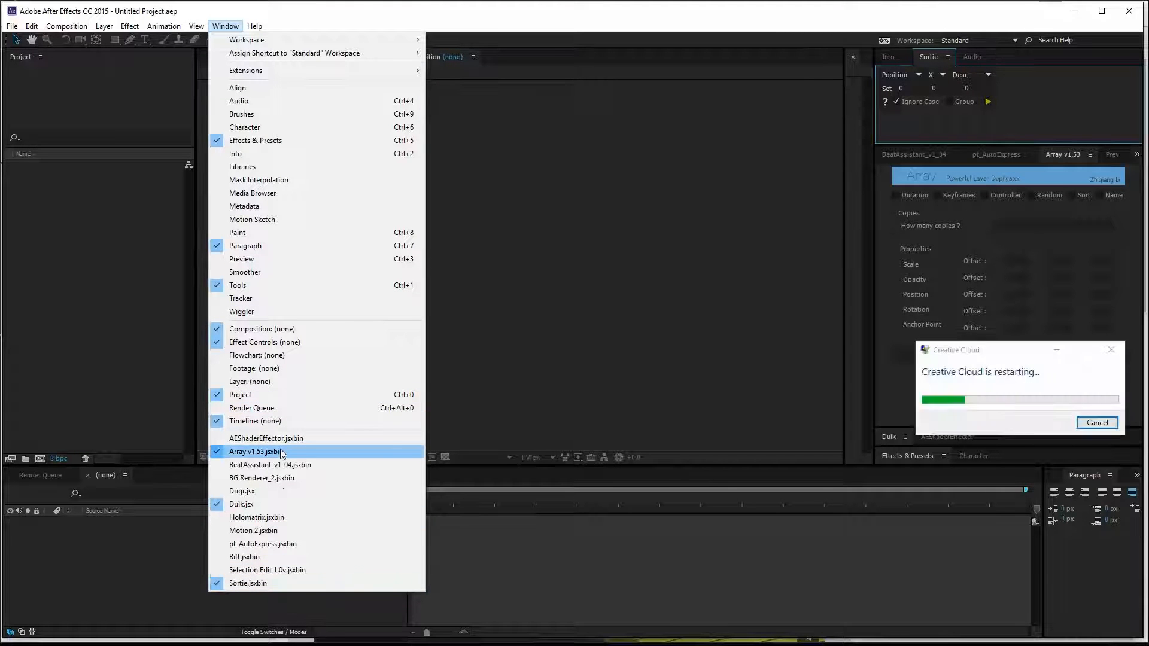
pyautogui.click(1097, 422)
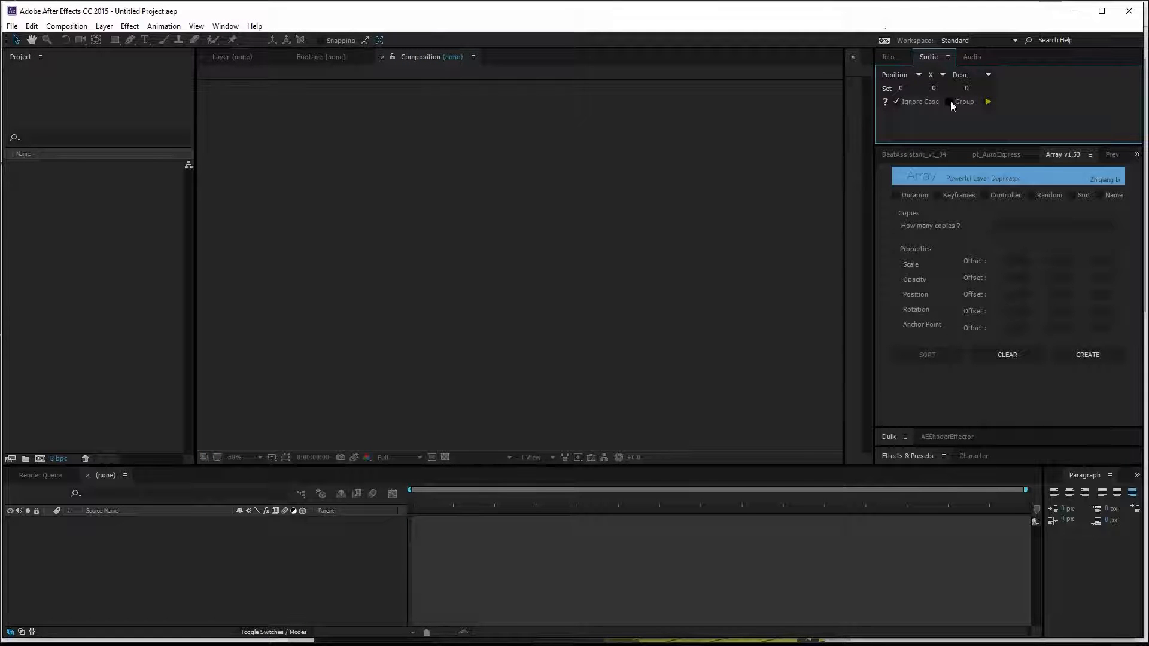
pyautogui.moveTo(920, 55); pyautogui.dragTo(919, 58)
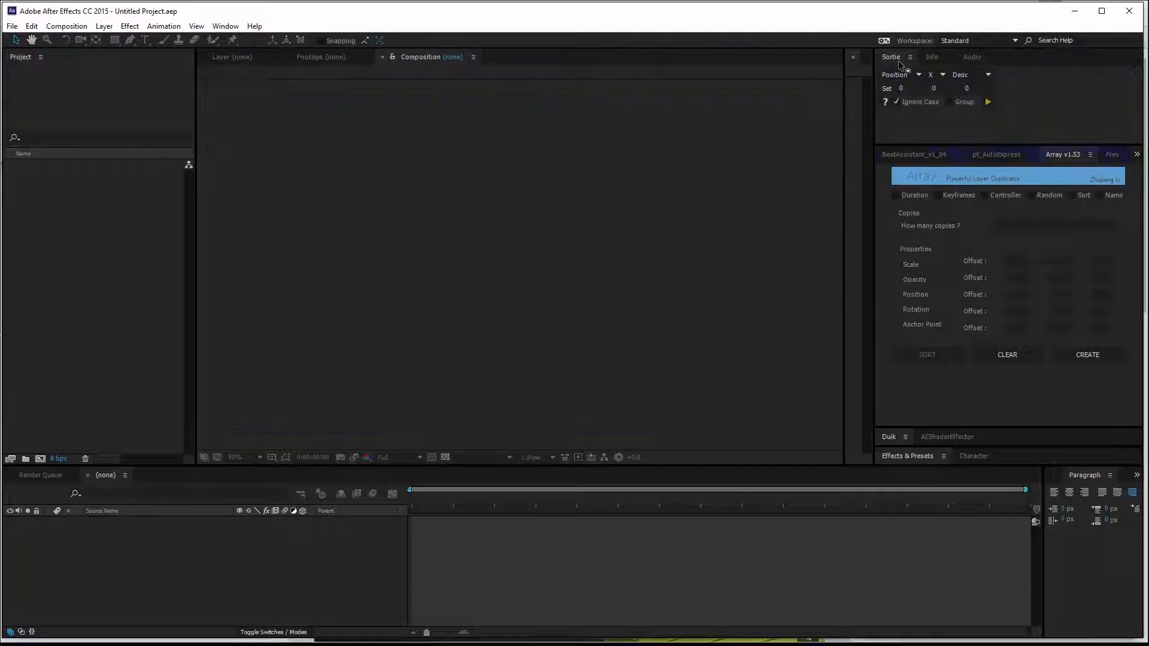
pyautogui.moveTo(920, 57); pyautogui.dragTo(924, 67)
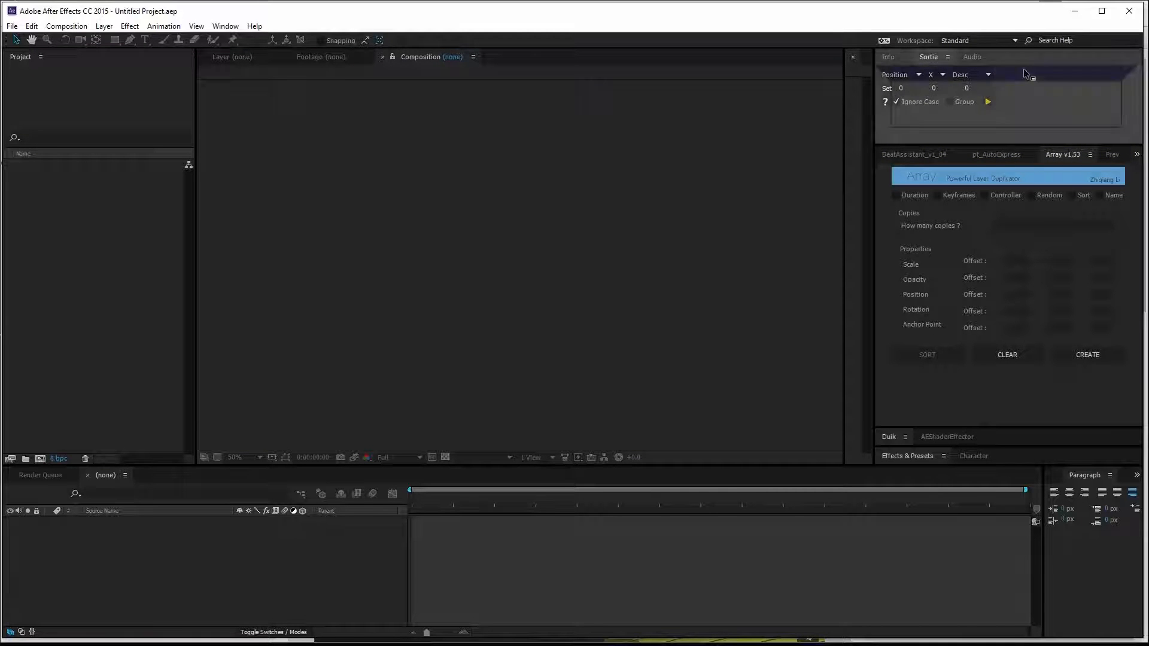
pyautogui.click(949, 56)
pyautogui.click(988, 78)
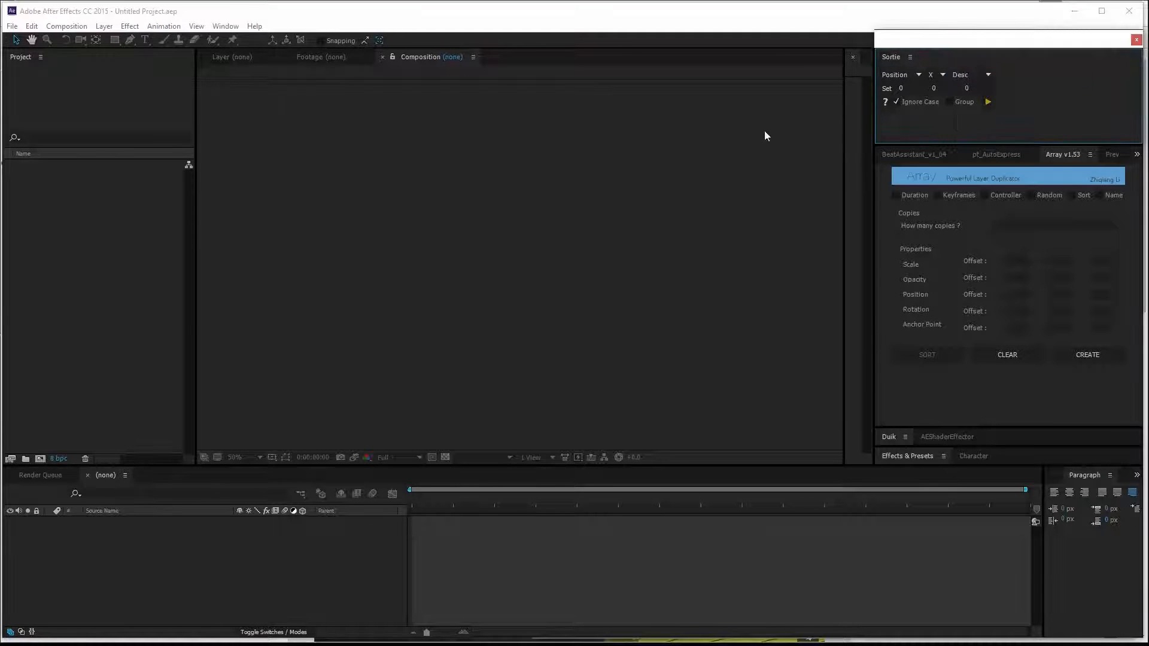
pyautogui.moveTo(943, 43); pyautogui.dragTo(585, 131)
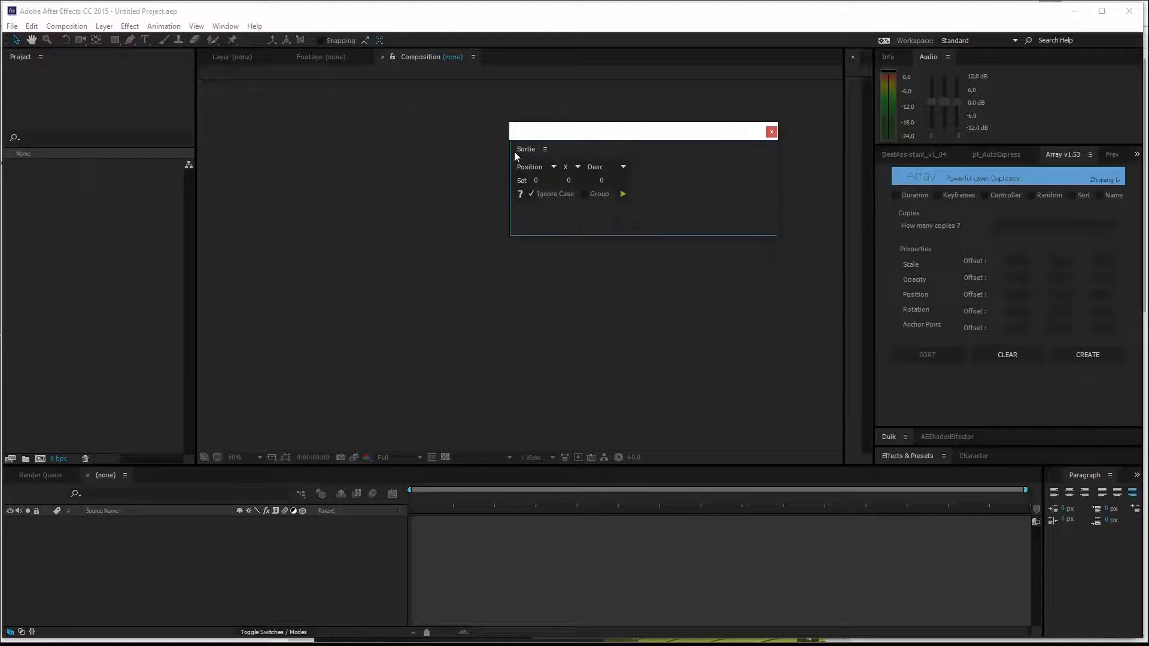
pyautogui.moveTo(525, 149)
pyautogui.mouseDown()
pyautogui.moveTo(943, 116)
pyautogui.moveTo(987, 64)
pyautogui.mouseUp()
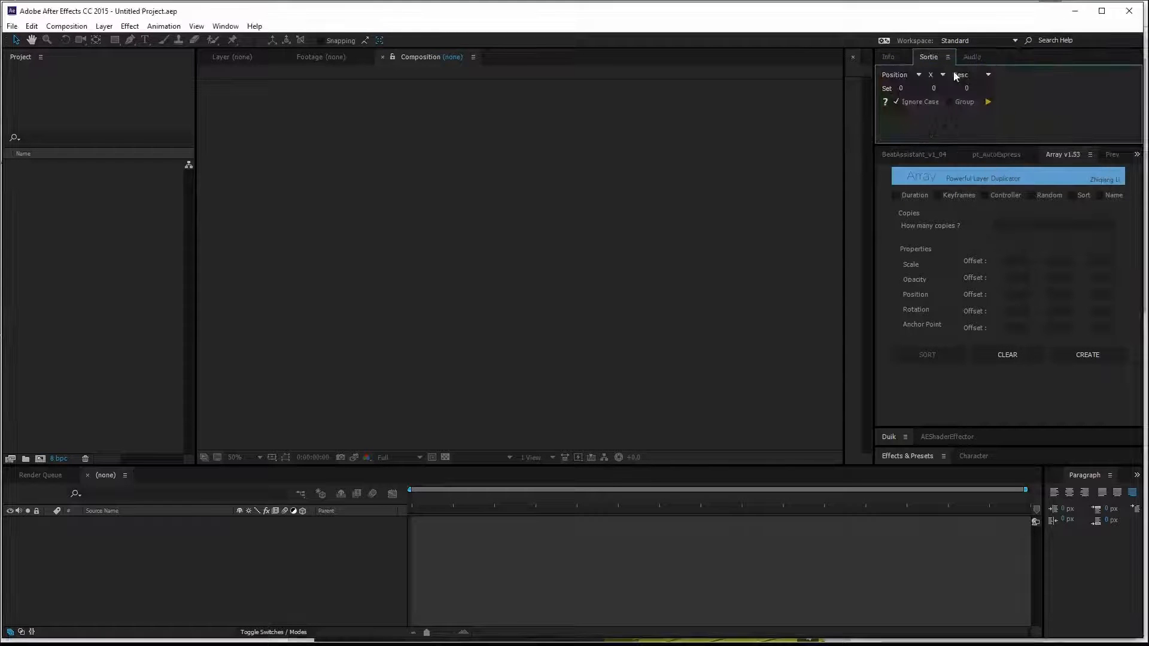
# Step: Create a new 1920×1080 composition with default settings
pyautogui.click(67, 26)
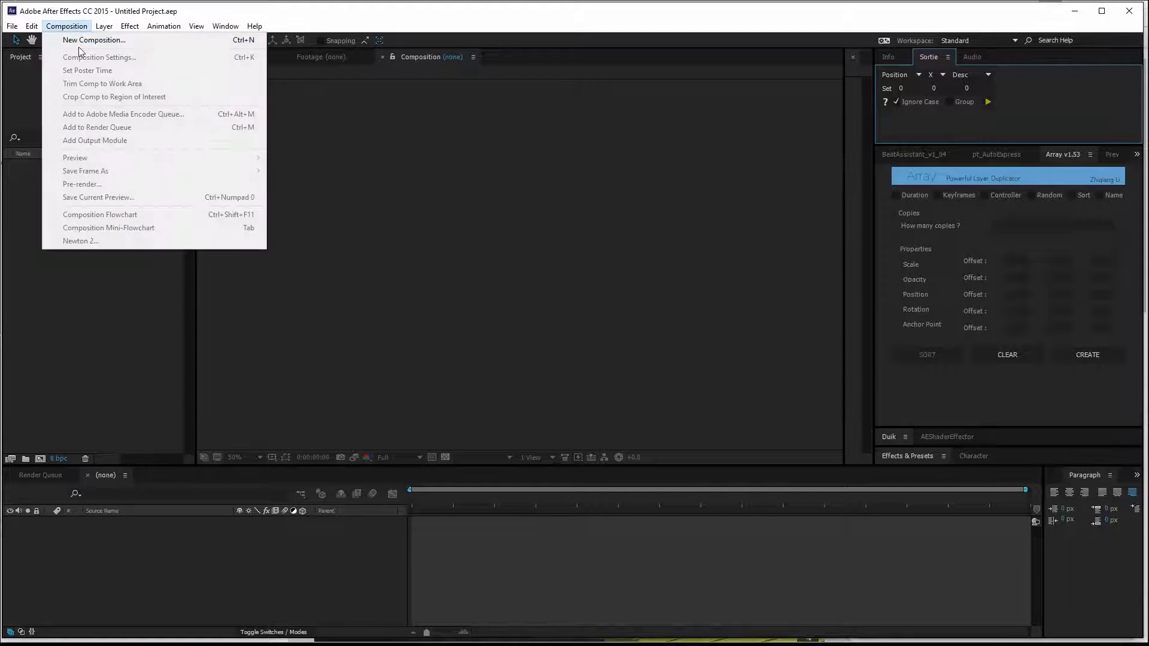
pyautogui.click(93, 41)
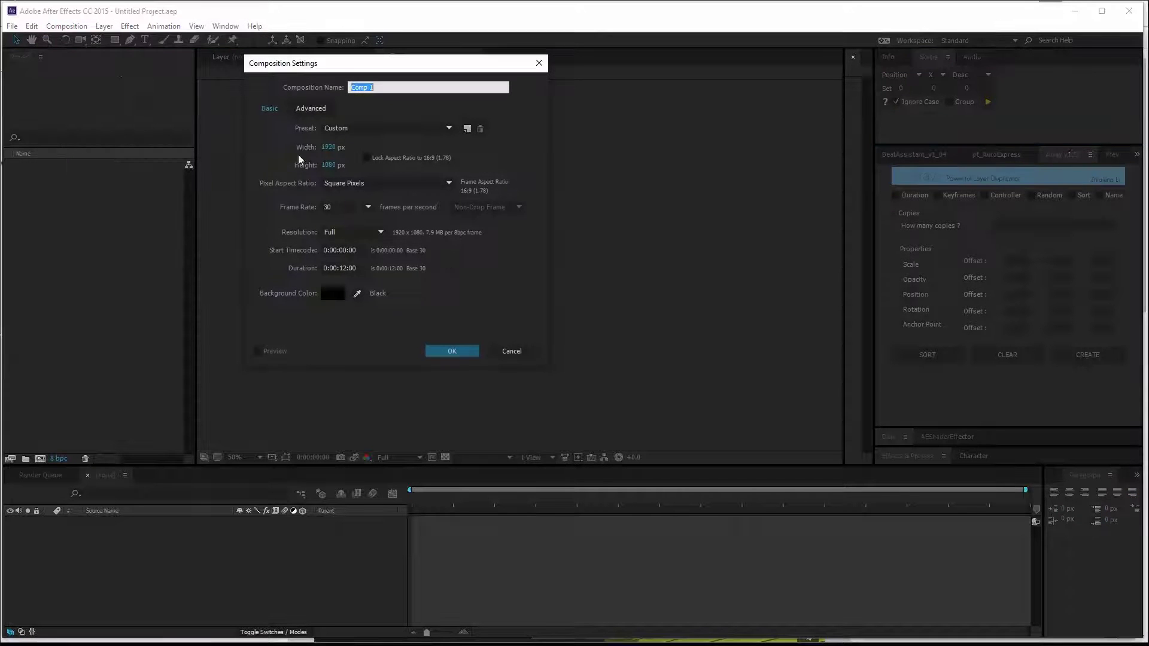
pyautogui.click(452, 351)
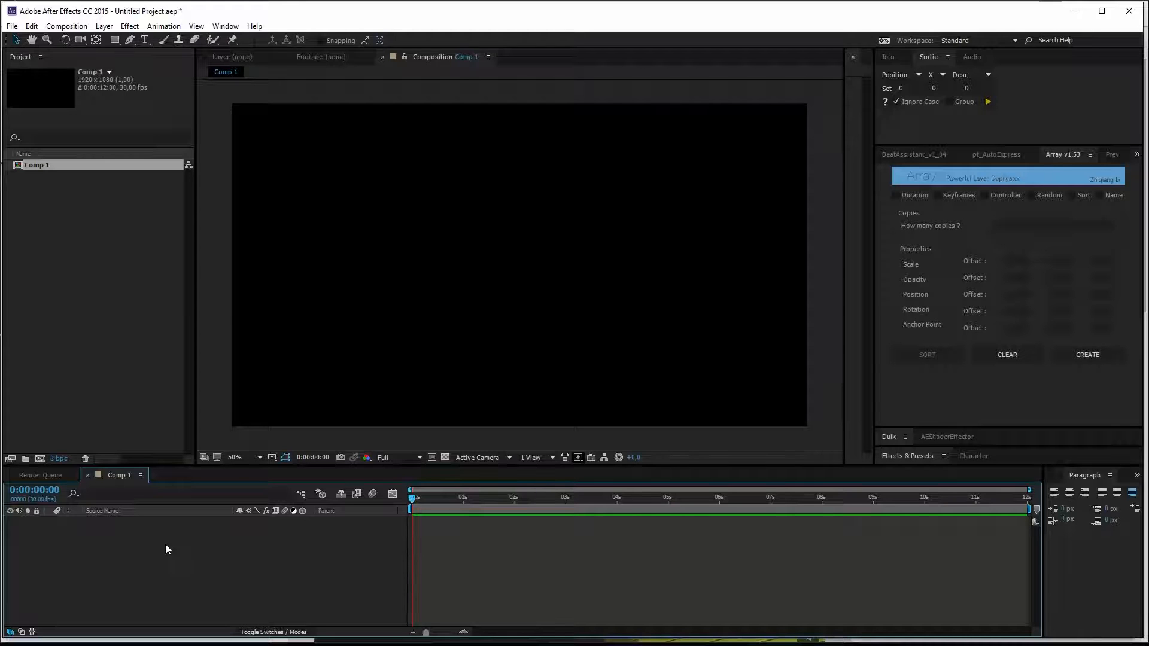
# Step: Add a white solid sized 100×100 px to the comp
pyautogui.hotkey('ctrl', 'y')
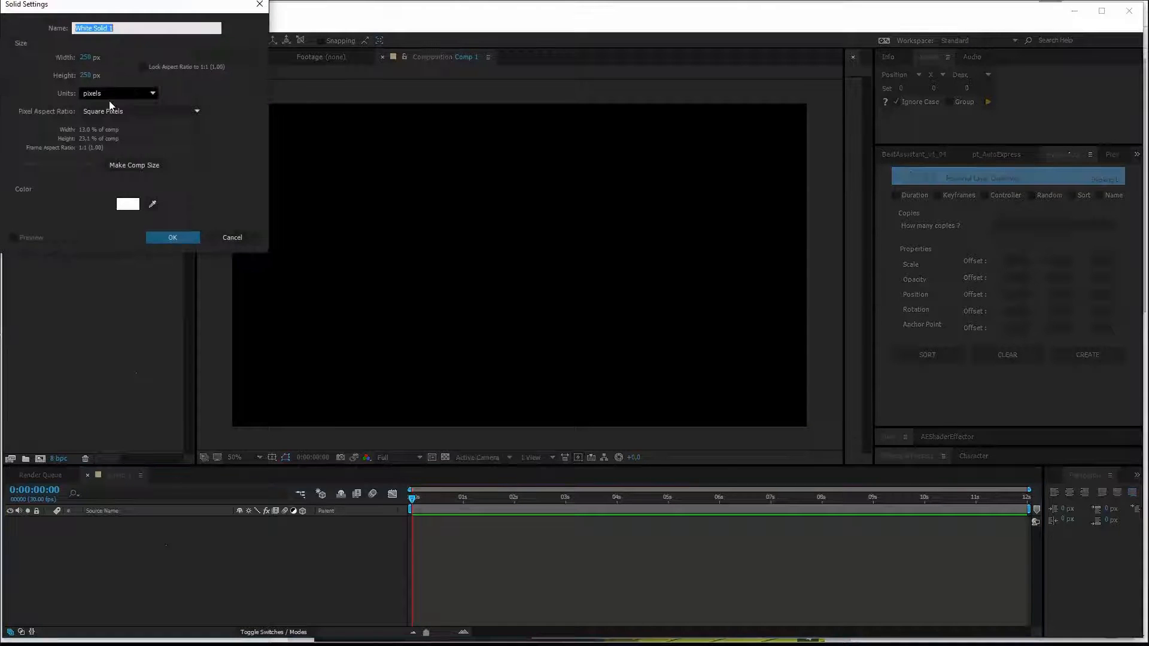
pyautogui.click(88, 57)
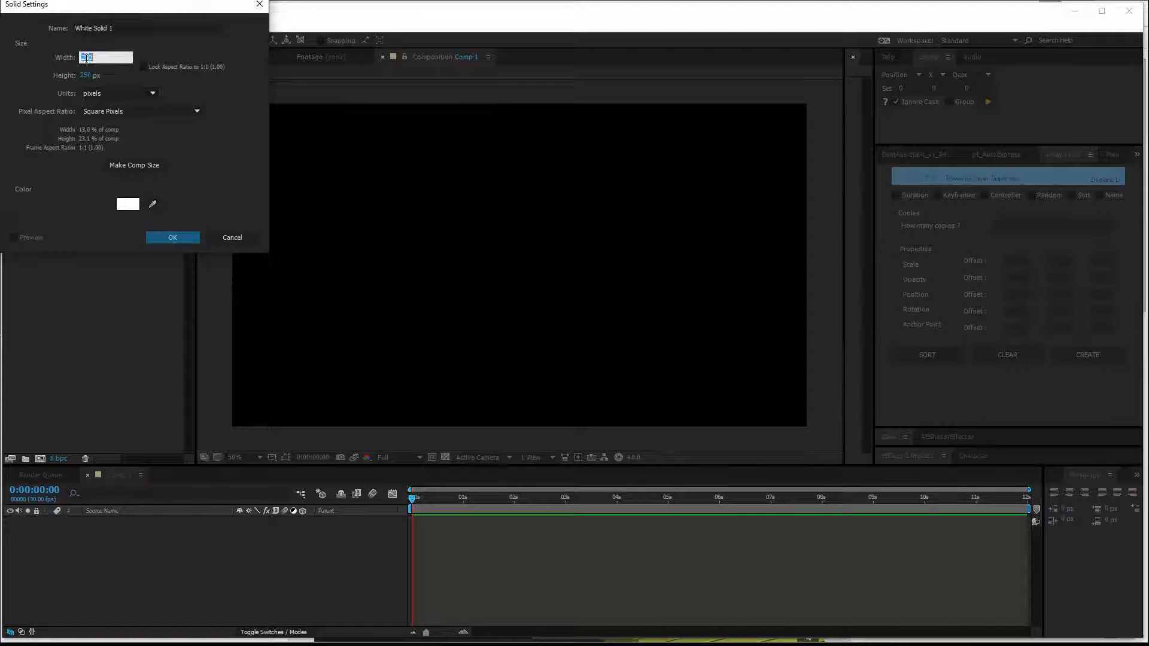
pyautogui.write('100')
pyautogui.click(87, 76)
pyautogui.write('100')
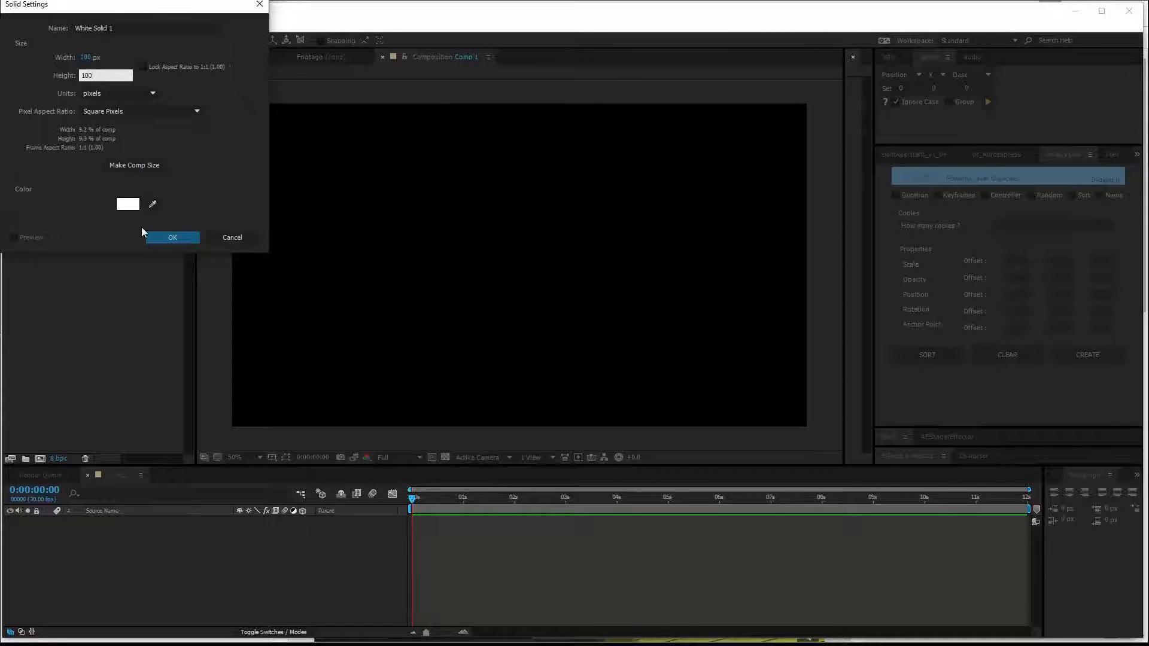
pyautogui.click(179, 234)
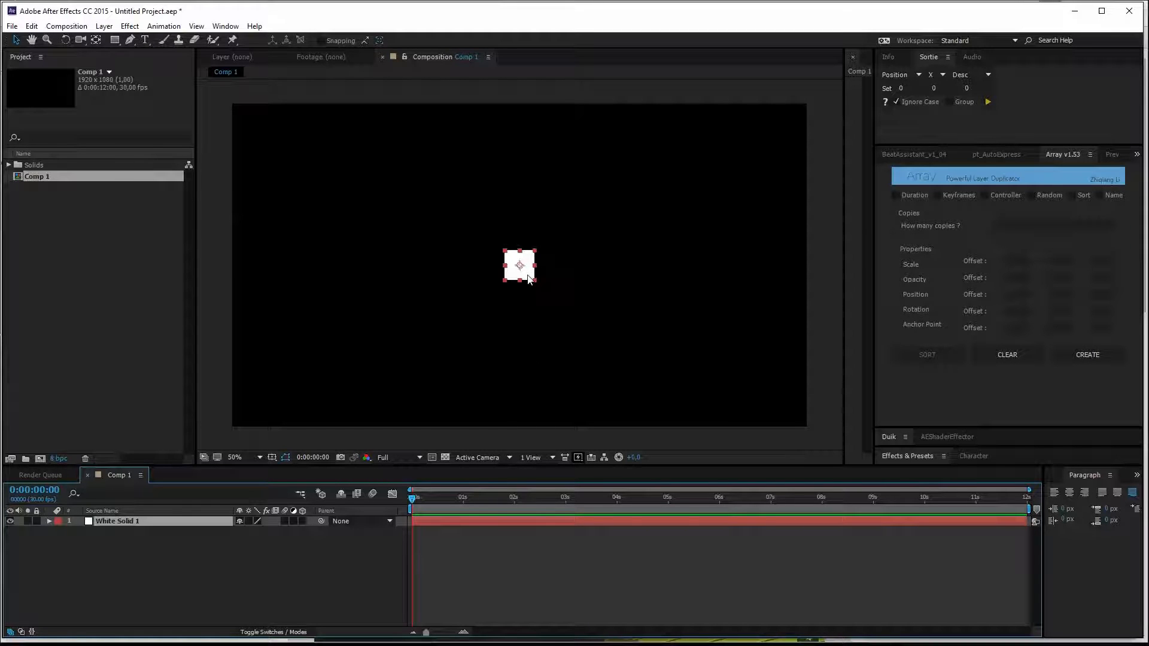
# Step: Move the solid up-left, keep 5 copies, and clear the trial Scale offset values
pyautogui.moveTo(521, 267)
pyautogui.mouseDown()
pyautogui.moveTo(378, 219)
pyautogui.moveTo(396, 212)
pyautogui.mouseUp()
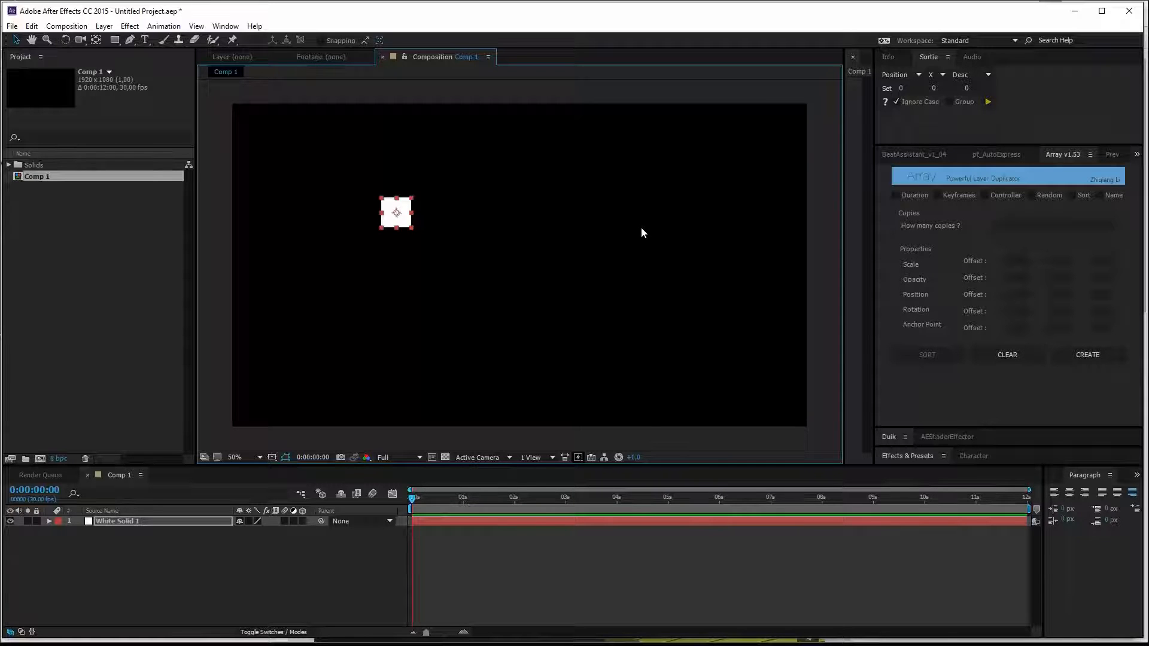
pyautogui.click(1034, 225)
pyautogui.write('5')
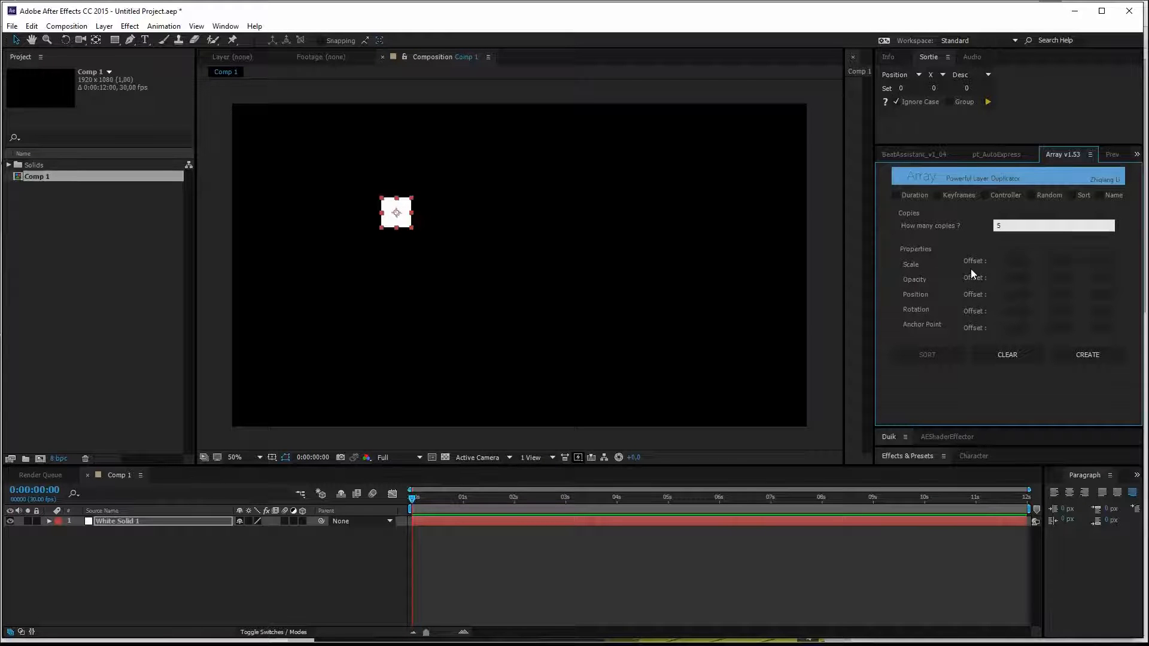
pyautogui.click(1016, 262)
pyautogui.write('1')
pyautogui.click(1059, 261)
pyautogui.write('1')
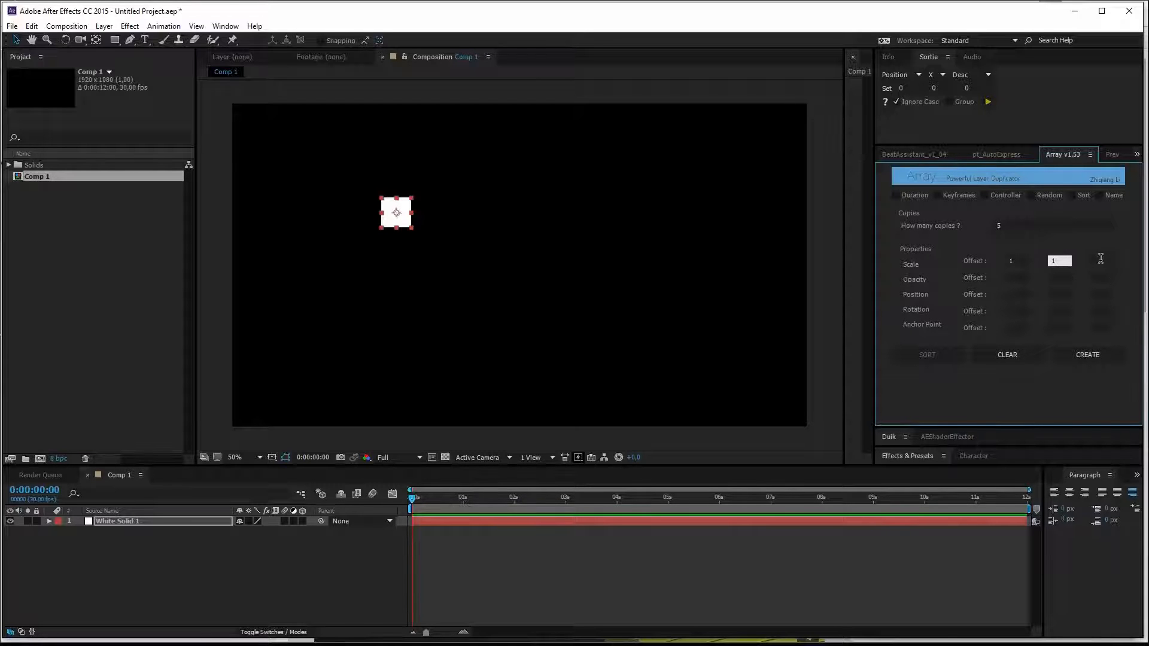
pyautogui.click(1102, 260)
pyautogui.write('1')
pyautogui.doubleClick(1099, 261)
pyautogui.click(1020, 260)
pyautogui.press('BackSpace')
pyautogui.click(1059, 261)
pyautogui.press('BackSpace')
# Step: Give the Array Position Offset a horizontal value of 110, leaving other offsets empty
pyautogui.click(1021, 271)
pyautogui.click(1017, 294)
pyautogui.click(1018, 312)
pyautogui.click(1016, 327)
pyautogui.click(1018, 295)
pyautogui.write('110')
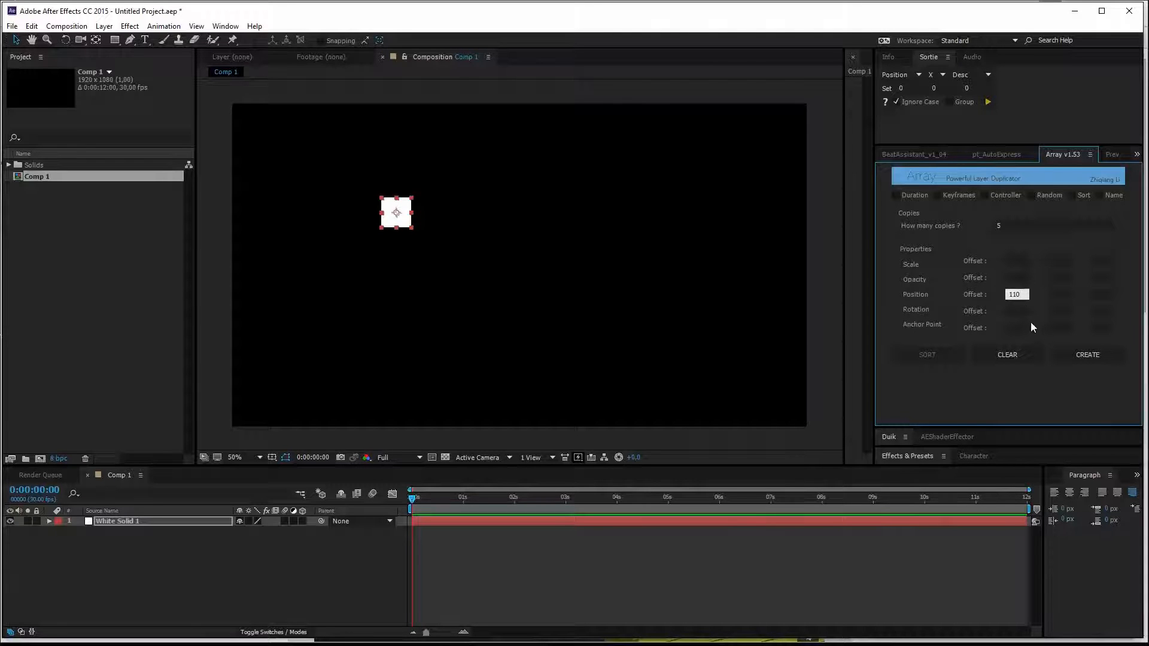
# Step: Create the row of six solids, then switch the 110 offset to vertical and create a grid
pyautogui.click(1101, 355)
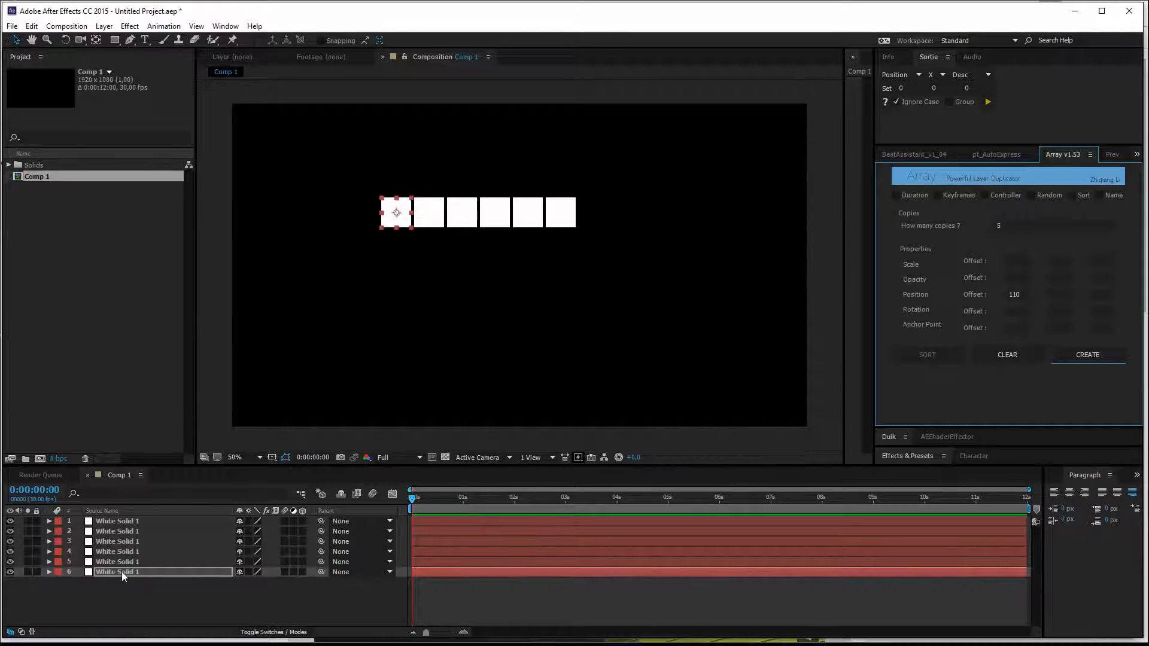
pyautogui.hotkey('ctrl', 'a')
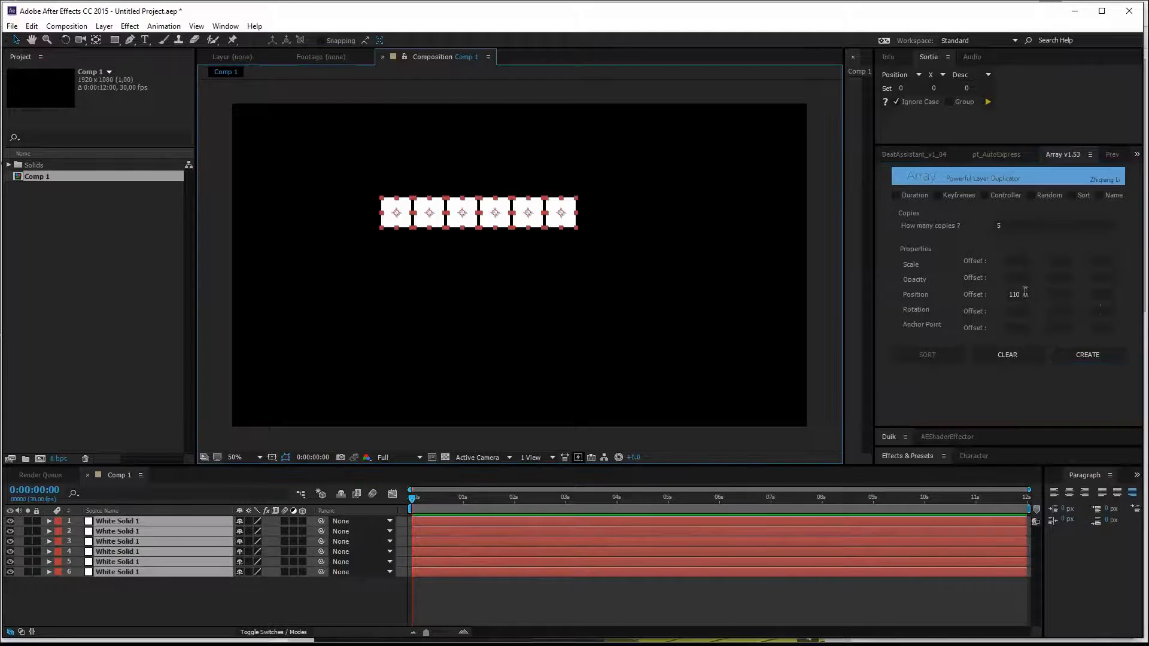
pyautogui.click(1020, 293)
pyautogui.hotkey('ctrl', 'a')
pyautogui.press('BackSpace')
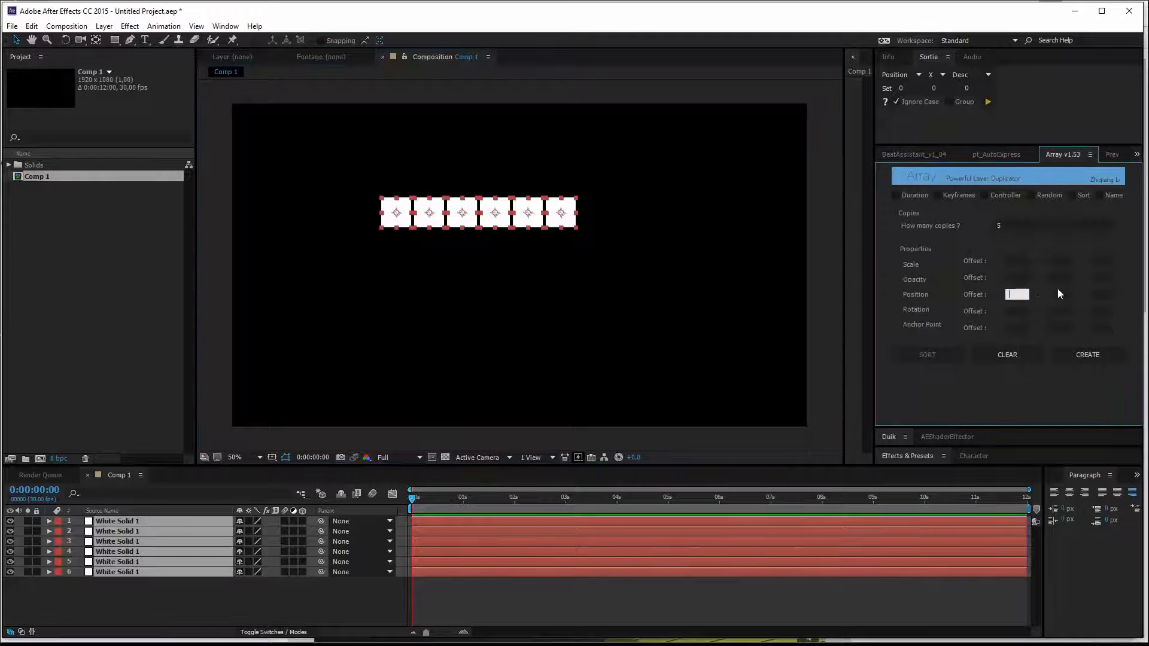
pyautogui.click(1060, 292)
pyautogui.write('110')
pyautogui.click(1087, 355)
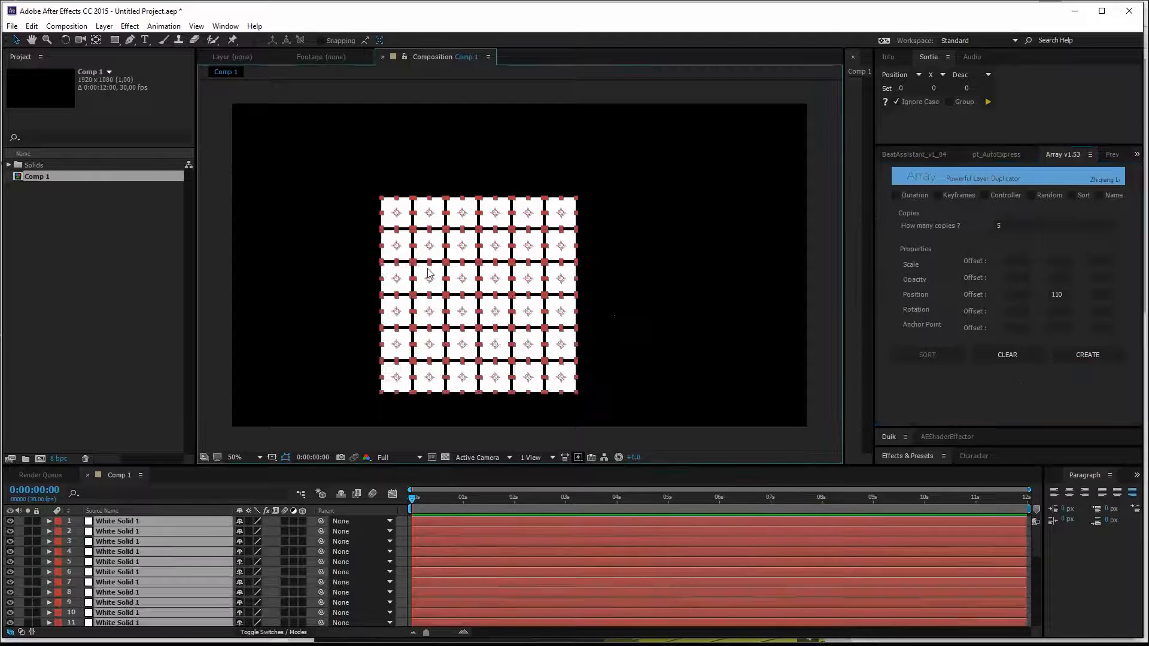
# Step: Nudge the grid up-right, then undo back to the single white solid
pyautogui.moveTo(499, 309); pyautogui.dragTo(528, 277)
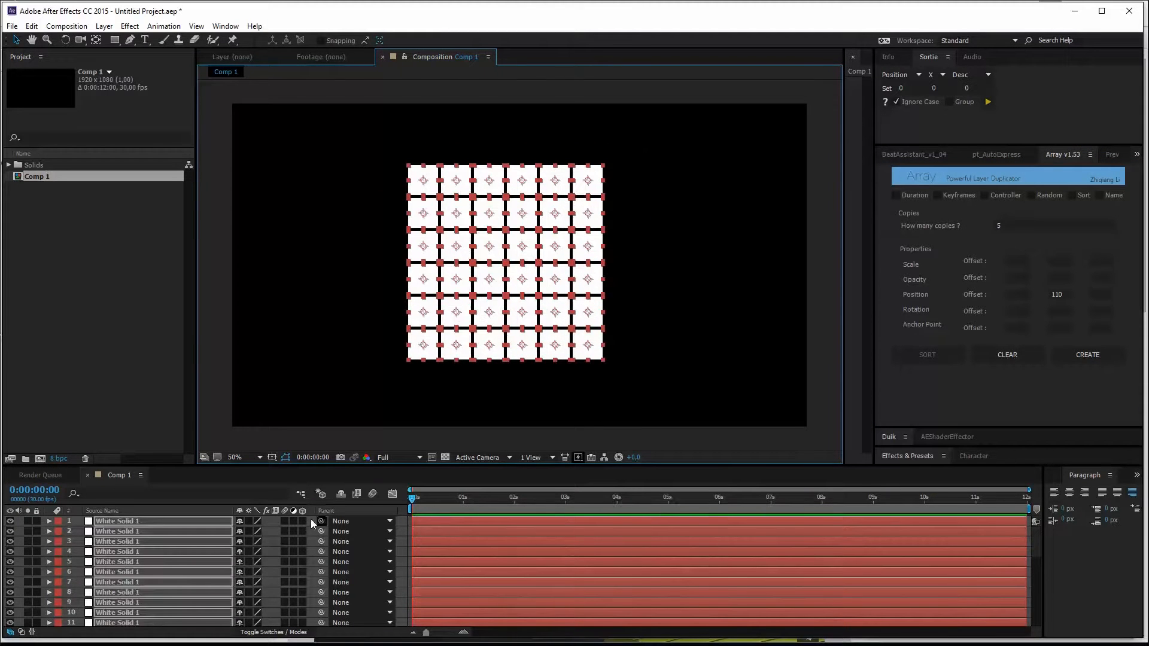
pyautogui.press('F2')
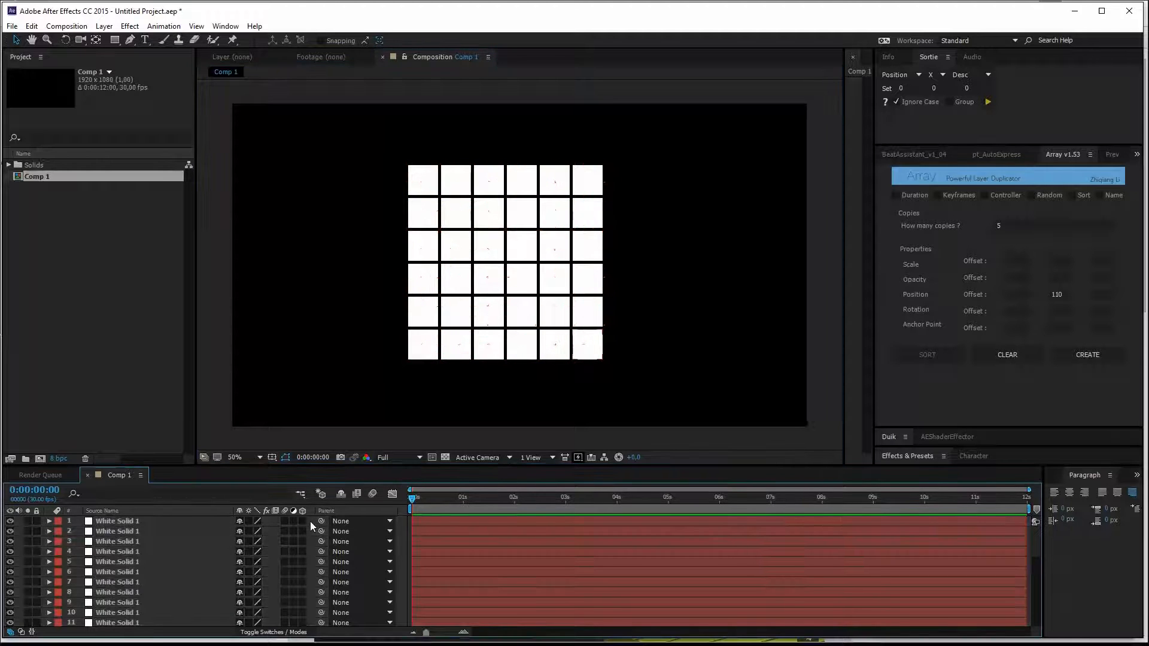
pyautogui.hotkey('ctrl', 'z')
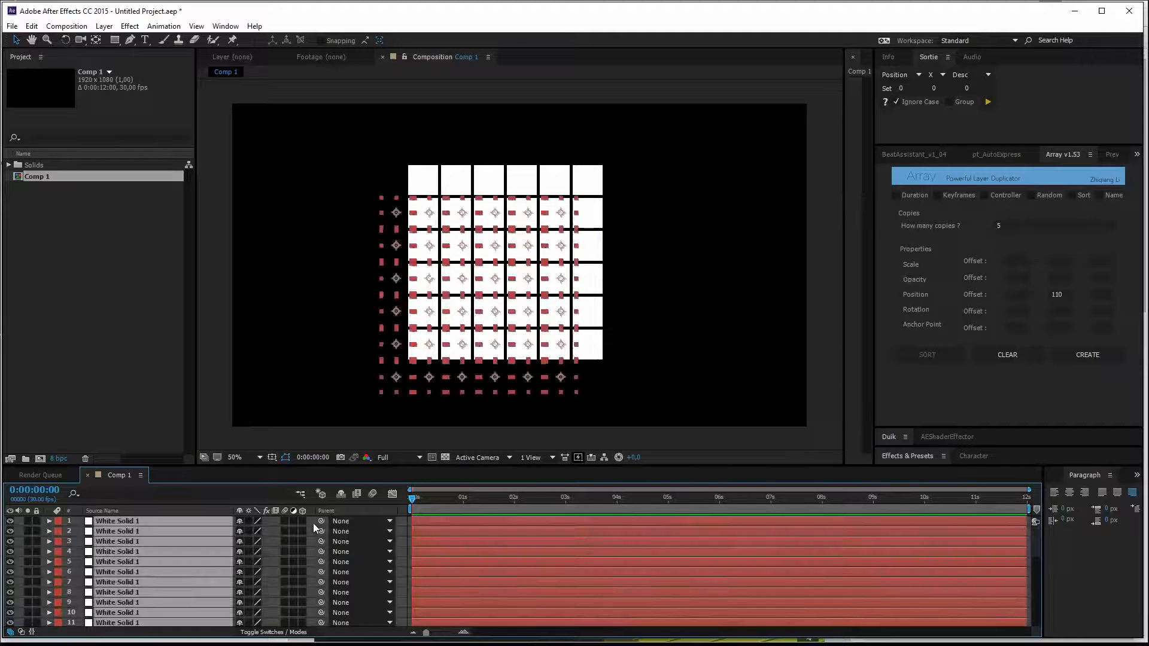
pyautogui.hotkey('ctrl', 'z')
pyautogui.hotkey('ctrl', 'z')
pyautogui.hotkey('ctrl', 'z')
# Step: Start keyframing the solid's Position at 0s with it pushed far above the frame
pyautogui.click(283, 548)
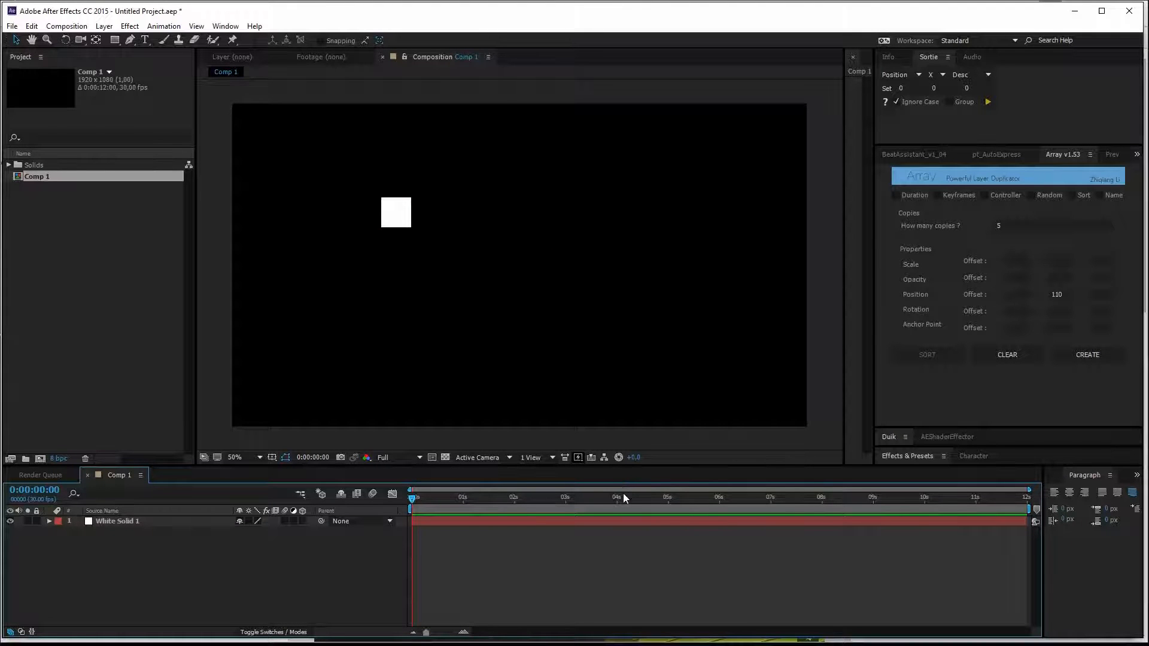
pyautogui.click(455, 523)
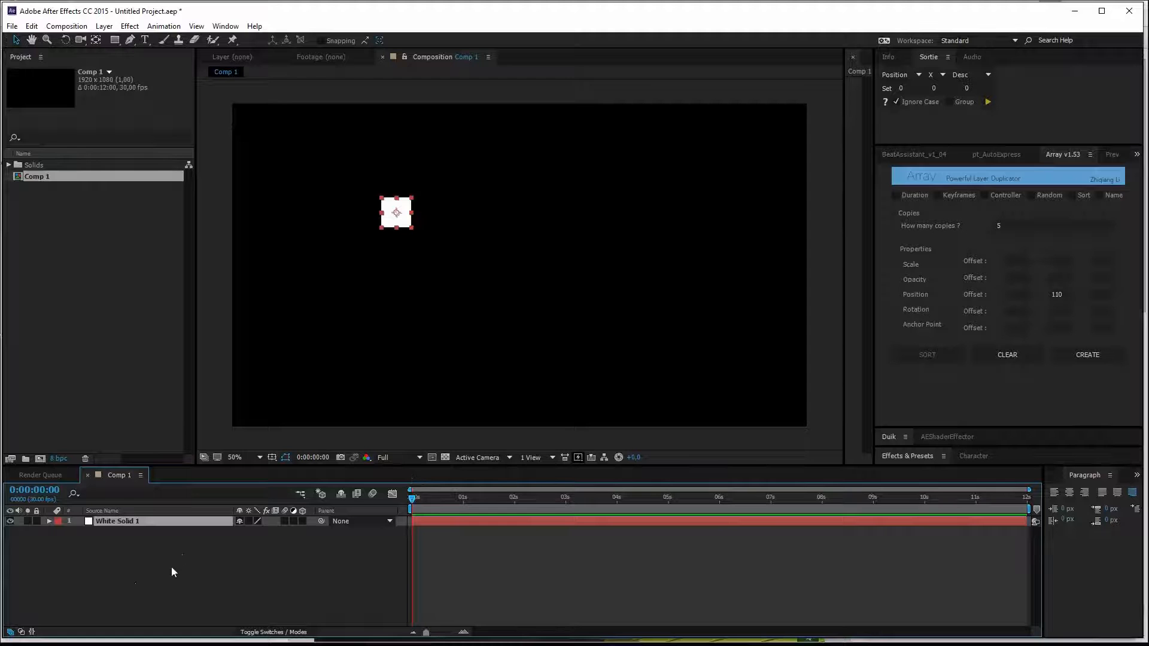
pyautogui.click(242, 537)
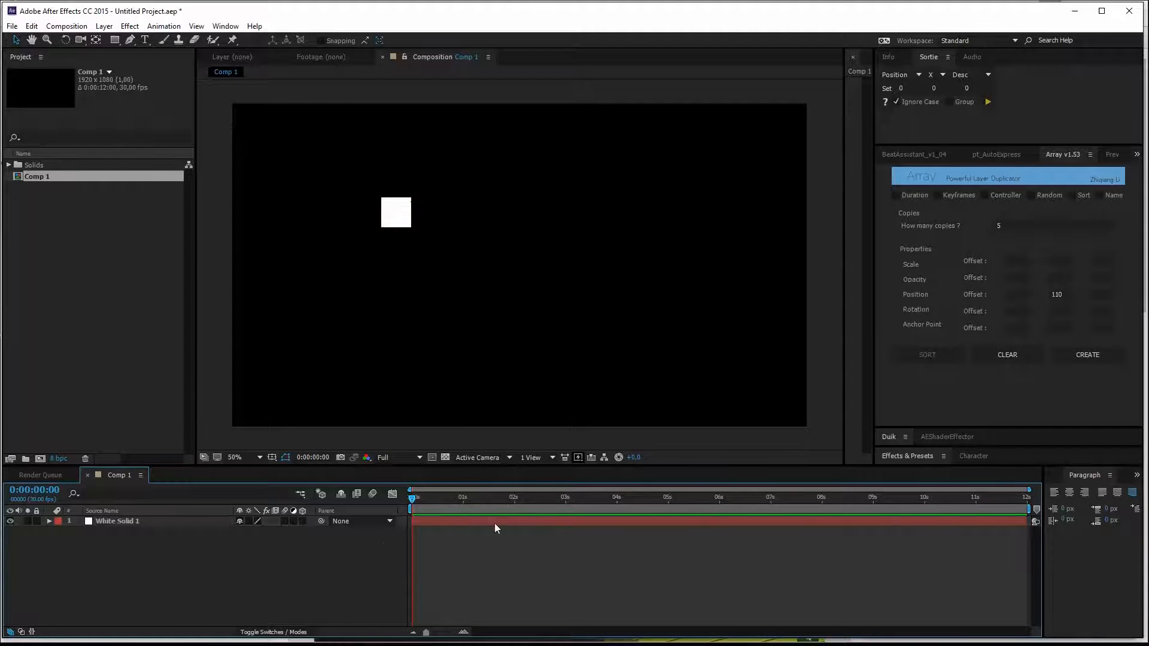
pyautogui.click(441, 520)
pyautogui.press('p')
pyautogui.click(80, 531)
pyautogui.moveTo(412, 533); pyautogui.dragTo(463, 536)
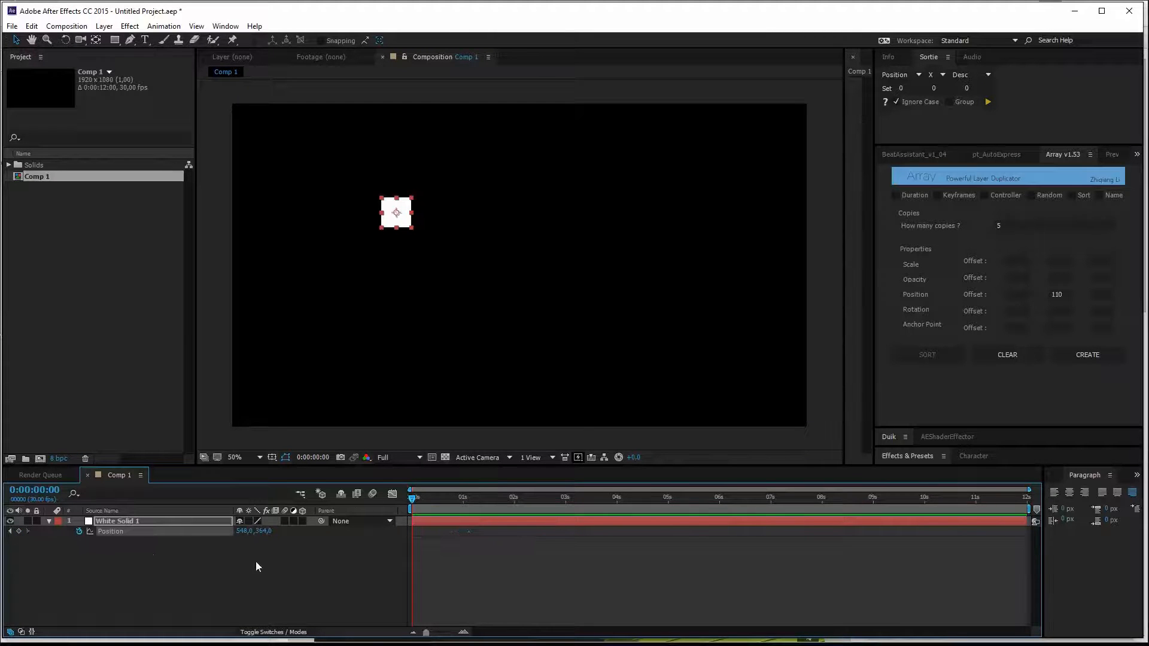
pyautogui.moveTo(259, 531)
pyautogui.mouseDown()
pyautogui.moveTo(271, 532)
pyautogui.moveTo(197, 544)
pyautogui.mouseUp()
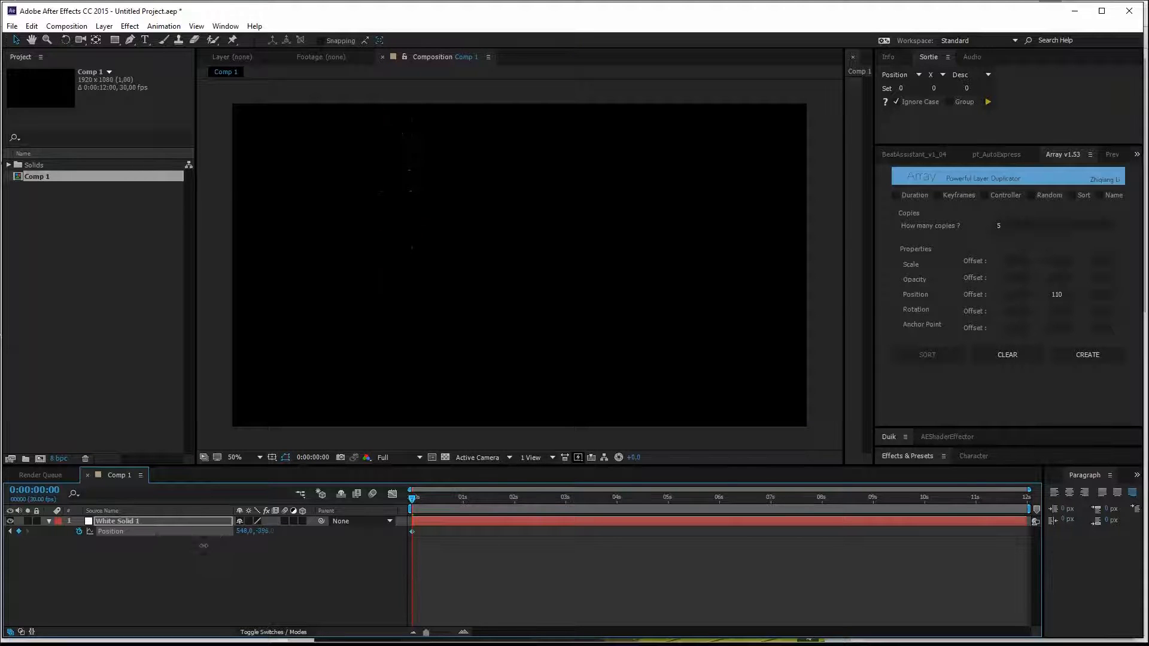
pyautogui.scroll(-1, 511, 203)
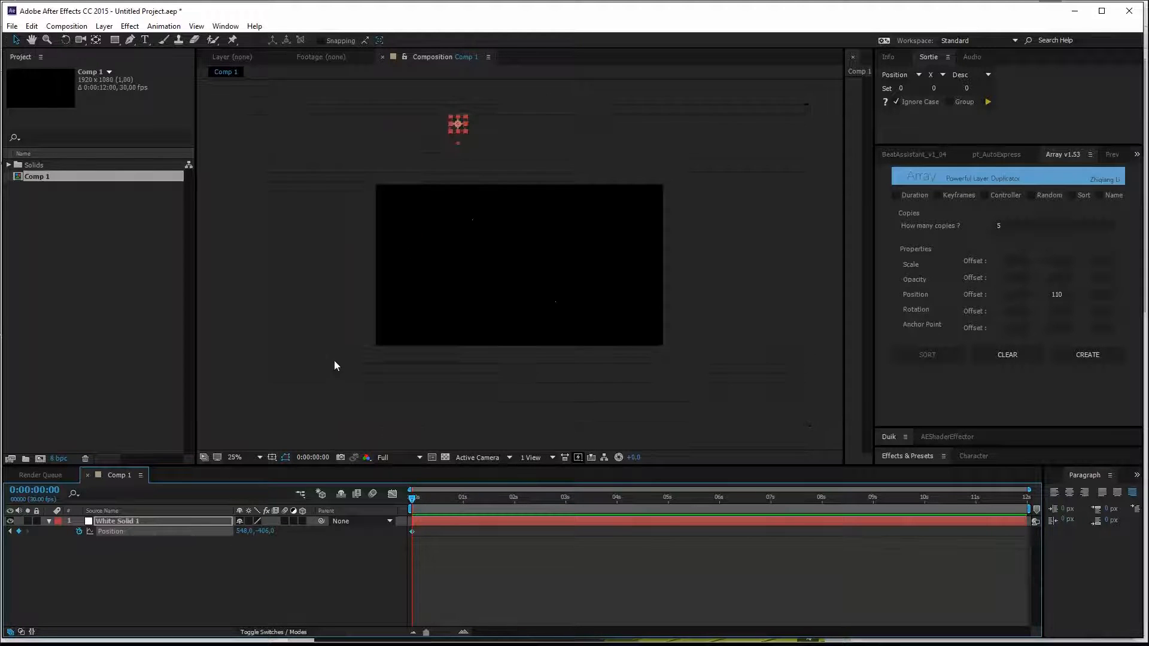
pyautogui.moveTo(263, 535); pyautogui.dragTo(235, 542)
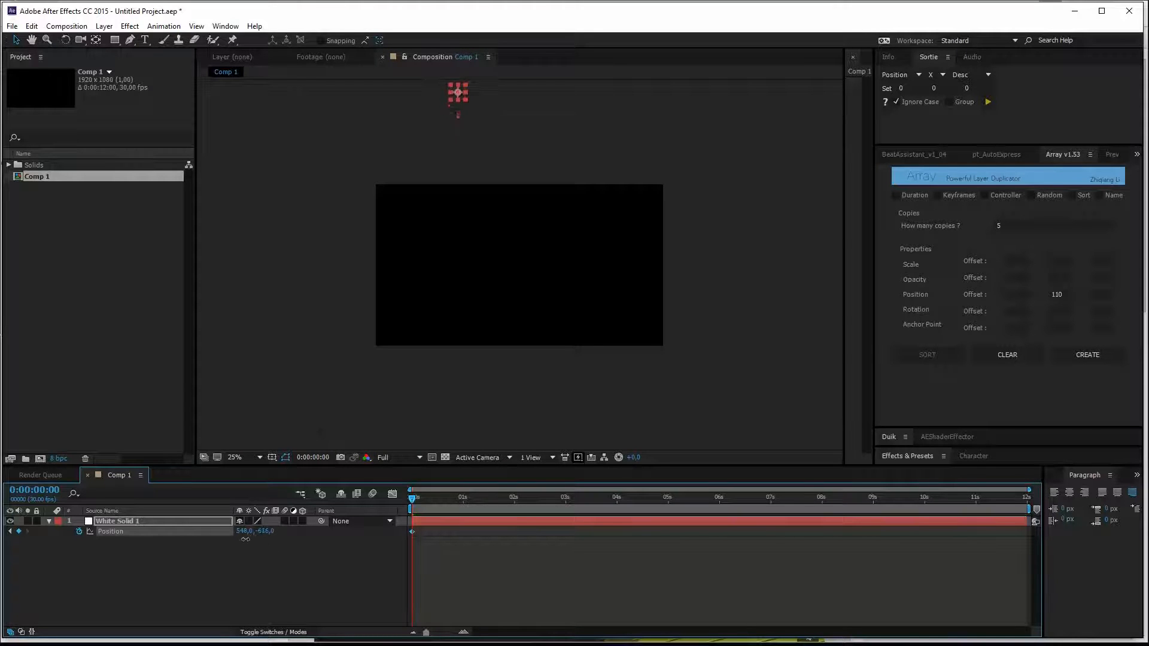
# Step: Add Position keyframes at 1s, 2s and 3s so the solid drops to Y 1874 below the frame
pyautogui.click(463, 496)
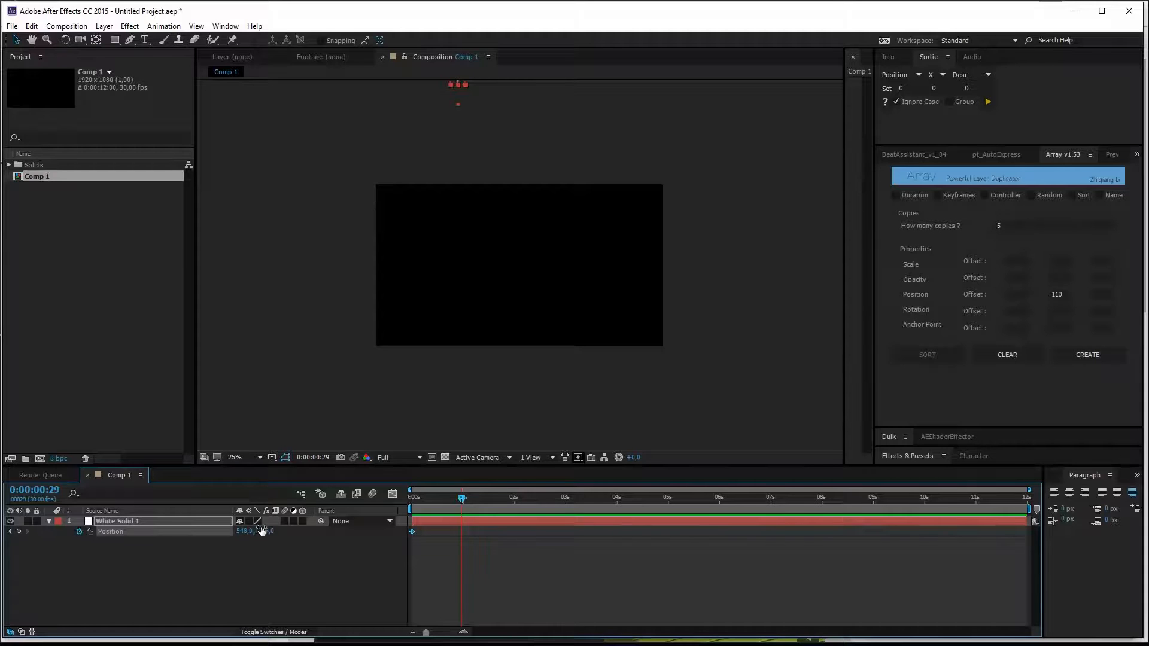
pyautogui.moveTo(265, 531); pyautogui.dragTo(333, 536)
pyautogui.moveTo(494, 498); pyautogui.dragTo(509, 500)
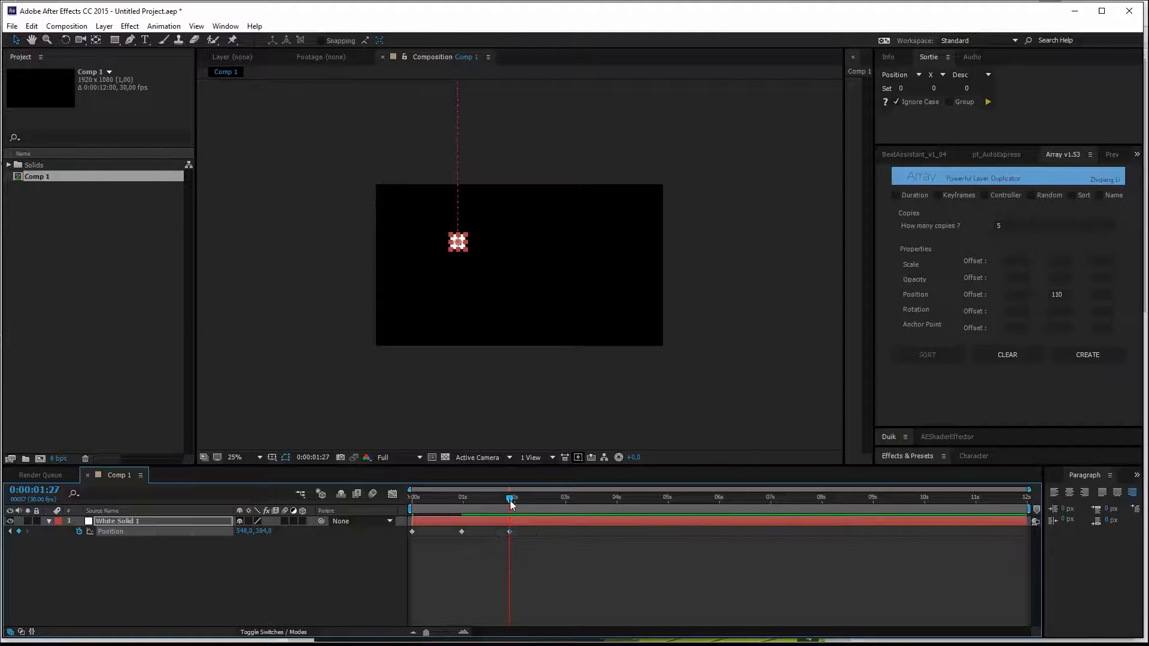
pyautogui.moveTo(510, 498); pyautogui.dragTo(564, 499)
pyautogui.moveTo(264, 532); pyautogui.dragTo(365, 535)
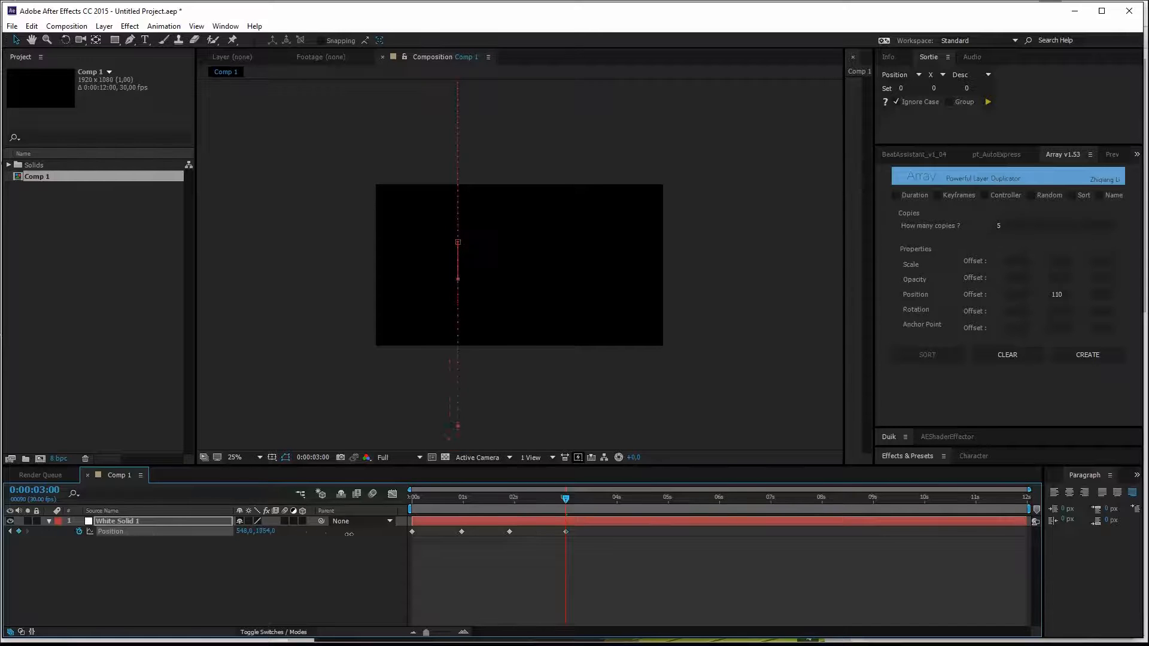
# Step: Easy-ease the 1s and 2s keyframes and preview the falling animation
pyautogui.click(533, 552)
pyautogui.press('space')
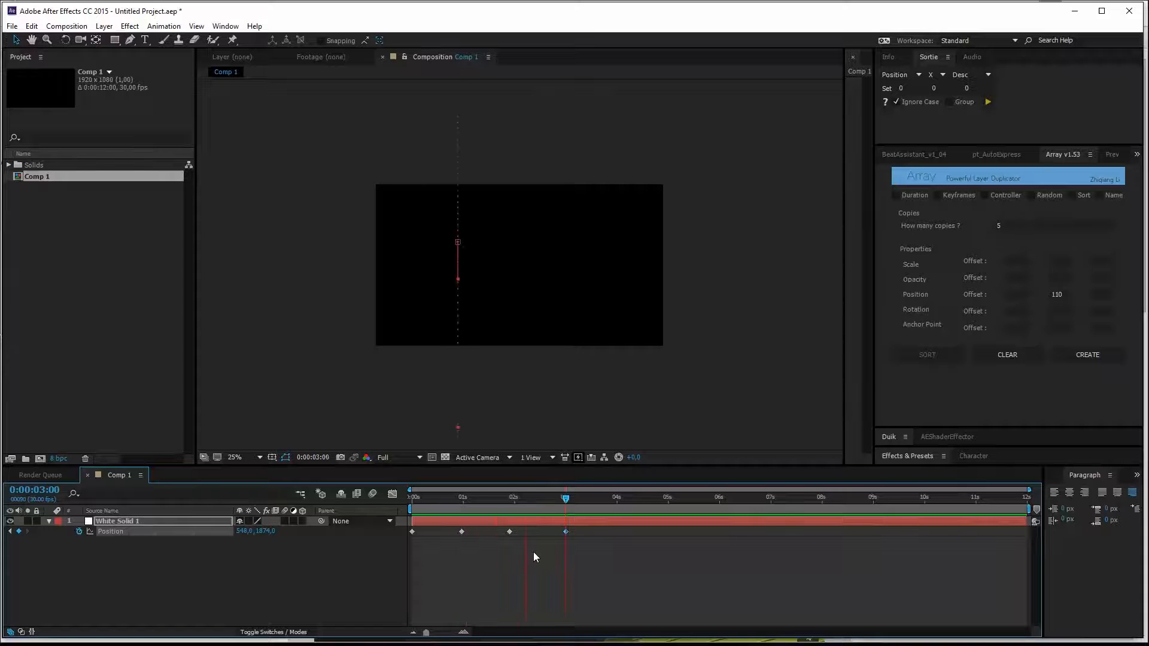
pyautogui.moveTo(529, 549); pyautogui.dragTo(444, 535)
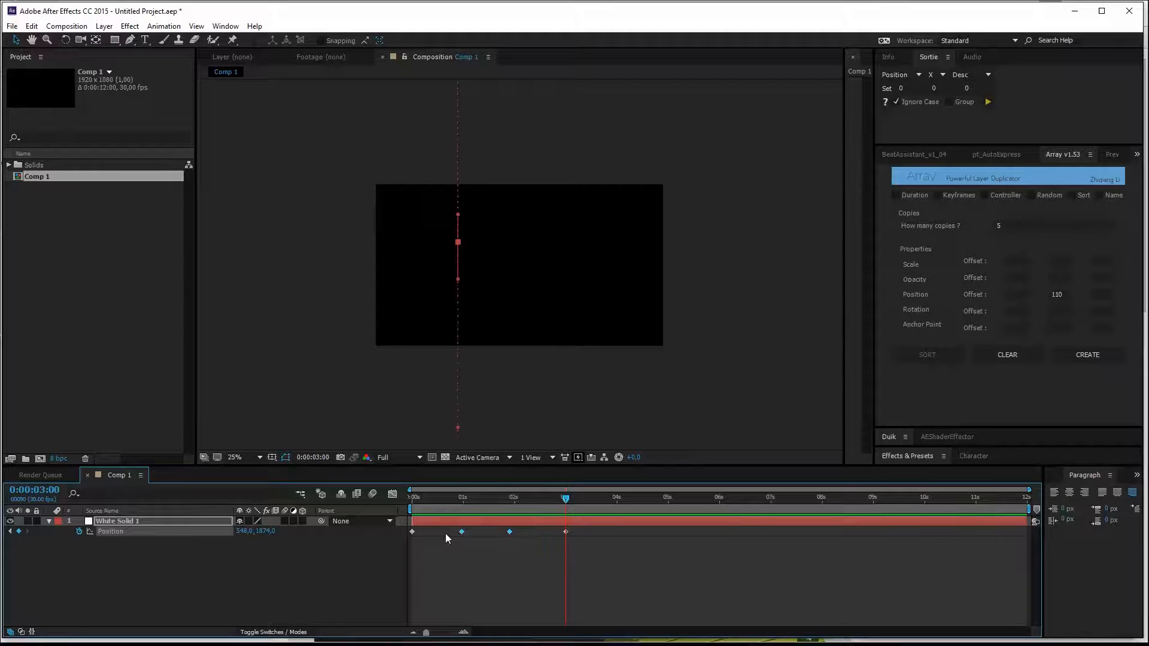
pyautogui.press('F9')
pyautogui.press('space')
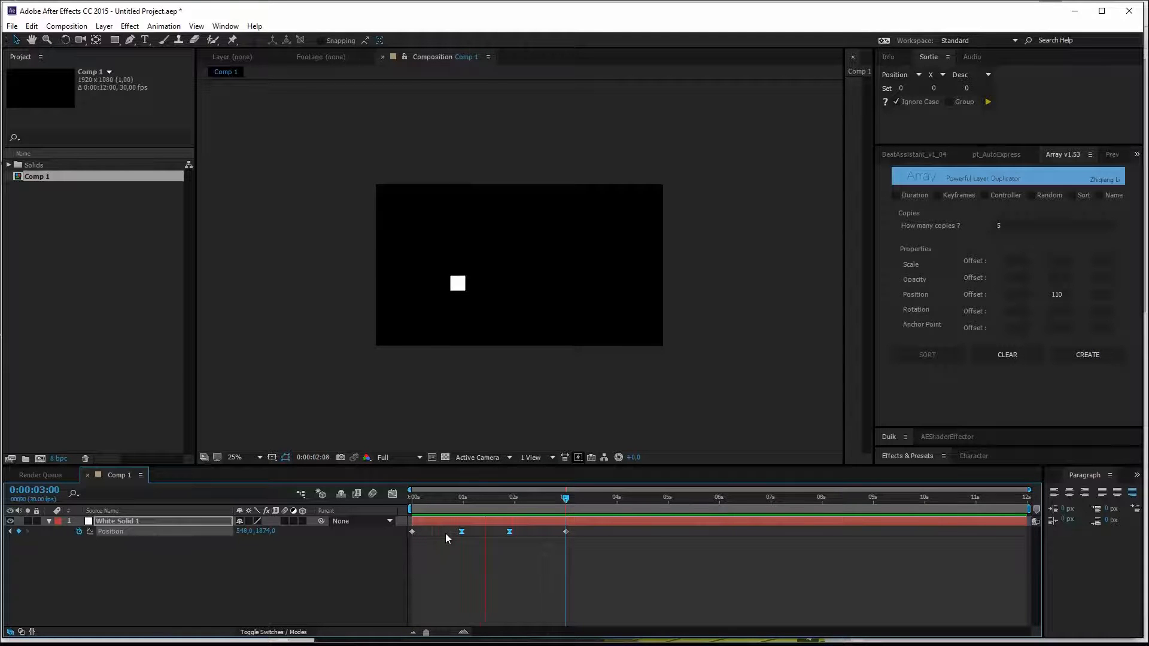
pyautogui.press('space')
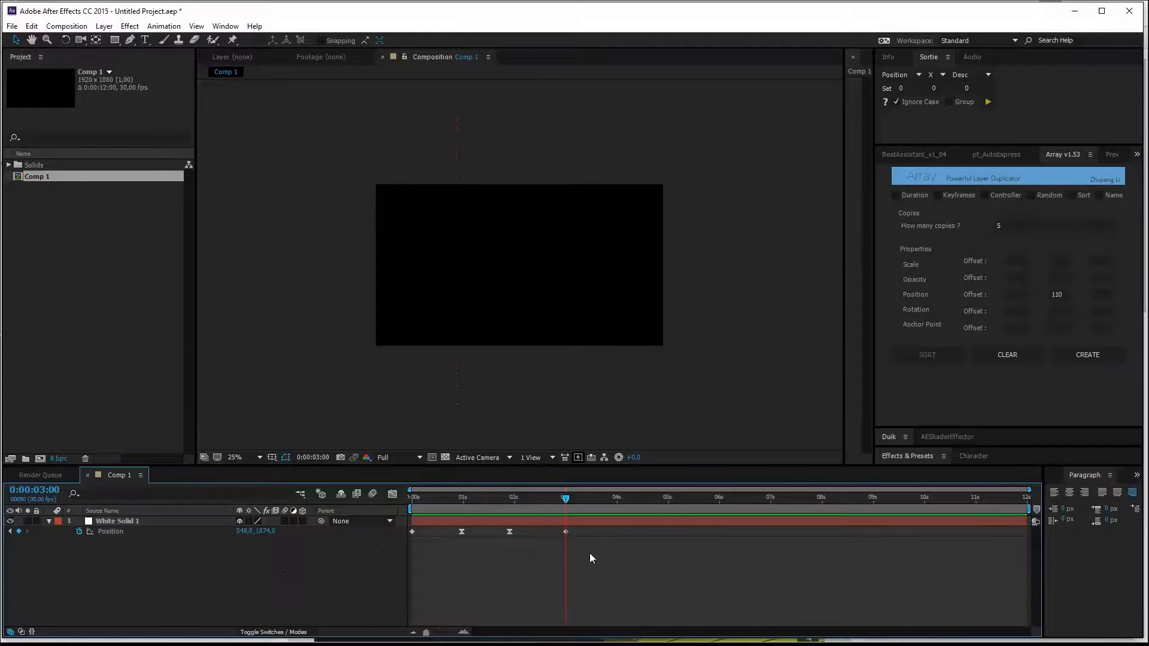
# Step: Trim the White Solid 1 layer to end at the 3-second mark
pyautogui.click(580, 521)
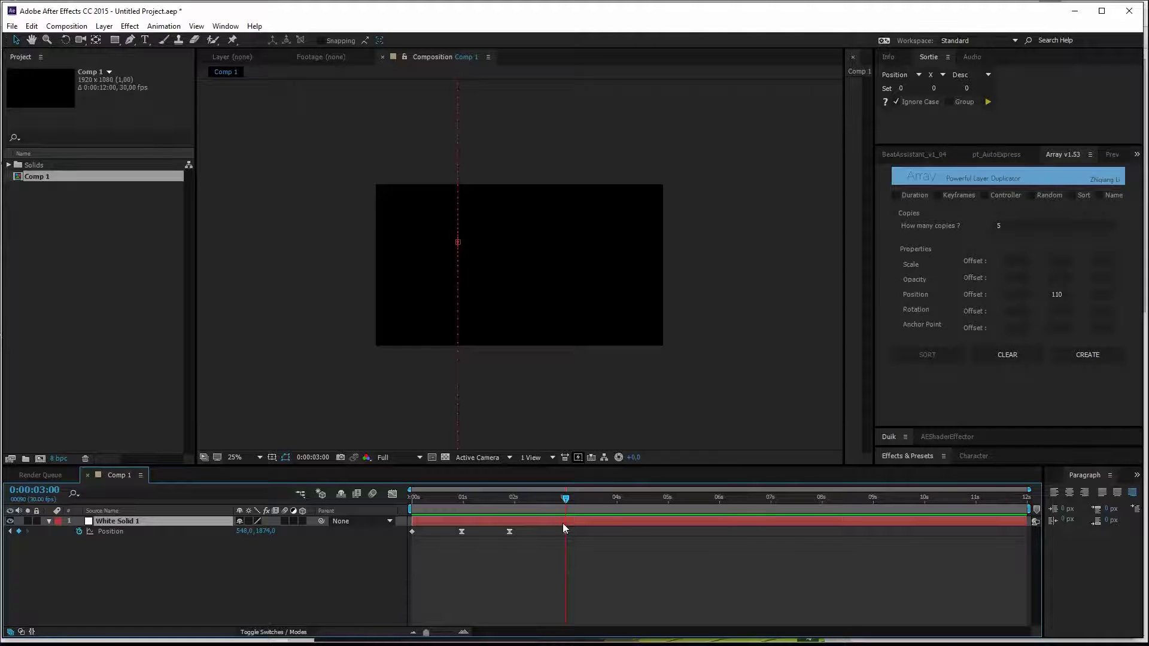
pyautogui.hotkey('alt', ']')
pyautogui.press('End')
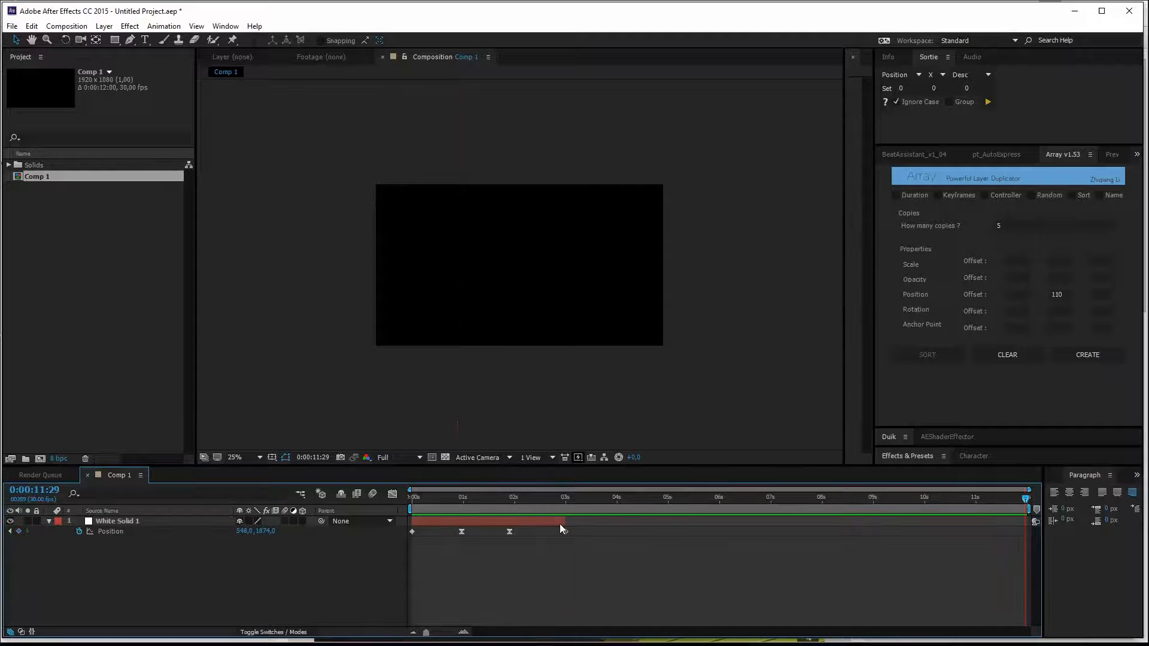
# Step: Create five stacked copies of the animated solid with the Array script
pyautogui.click(512, 499)
pyautogui.click(471, 521)
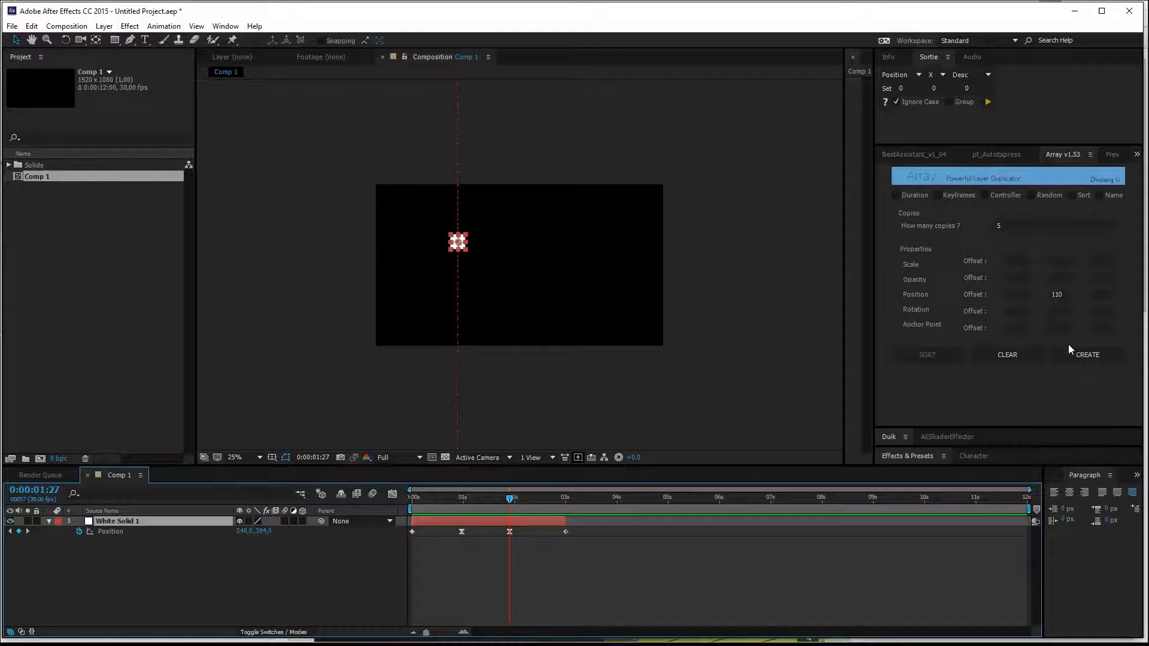
pyautogui.click(1088, 355)
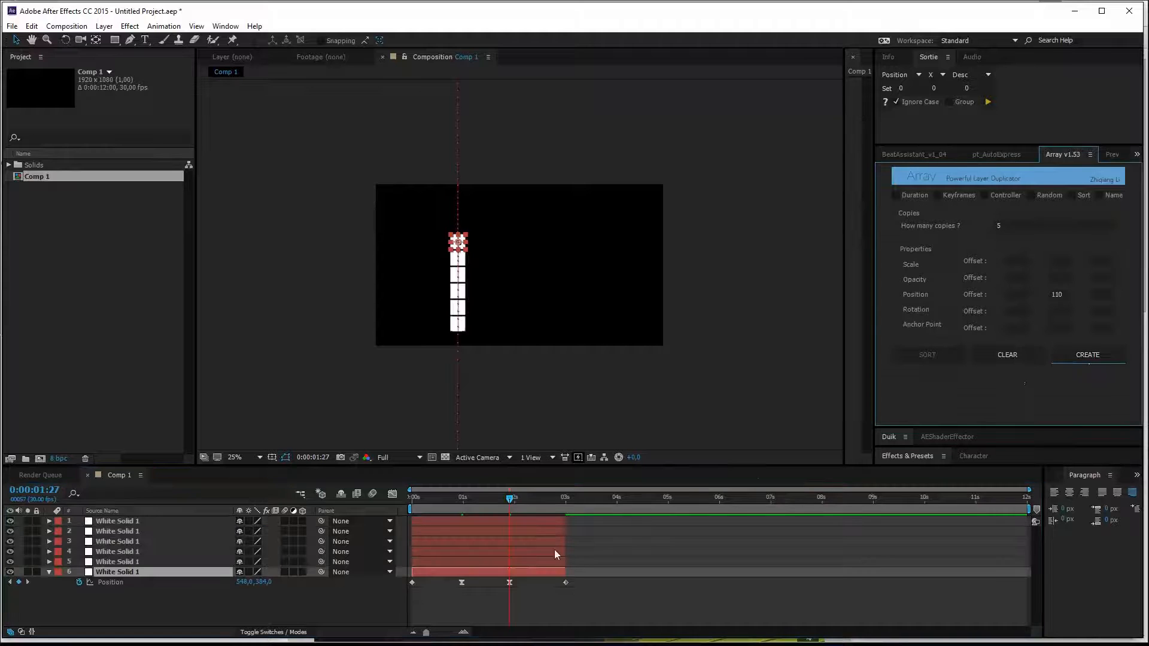
# Step: Duplicate all six solids horizontally at a 110 offset into a six-by-six grid
pyautogui.click(466, 517)
pyautogui.keyDown('shift'); pyautogui.click(502, 573); pyautogui.keyUp('shift')
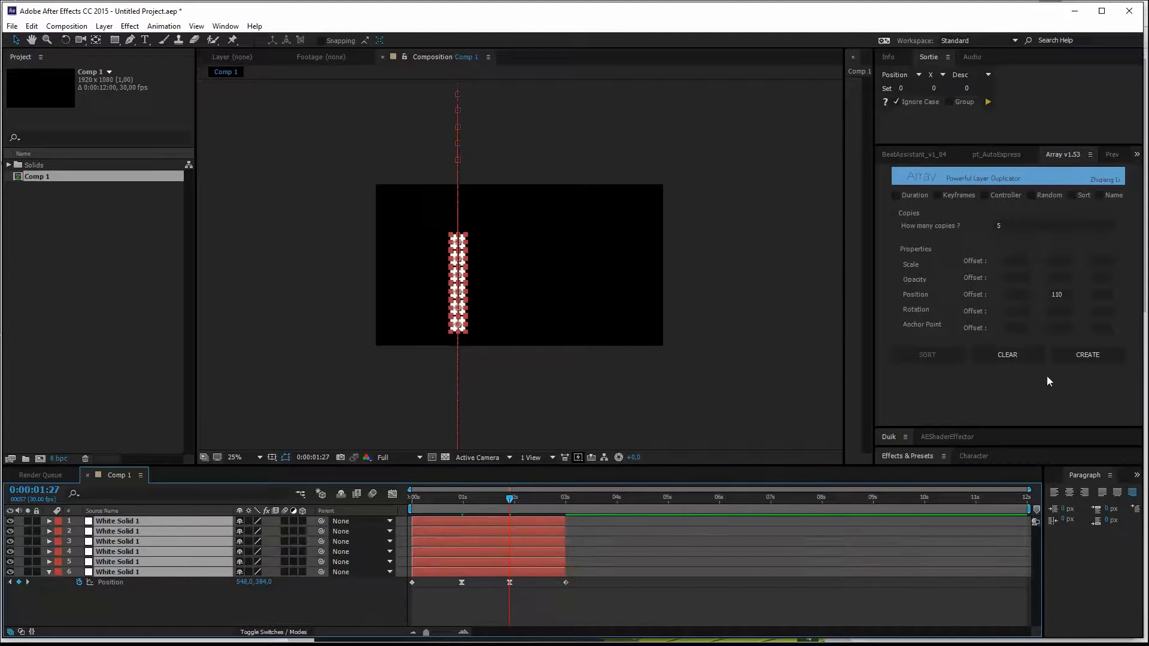
pyautogui.doubleClick(1060, 294)
pyautogui.press('BackSpace')
pyautogui.click(1018, 294)
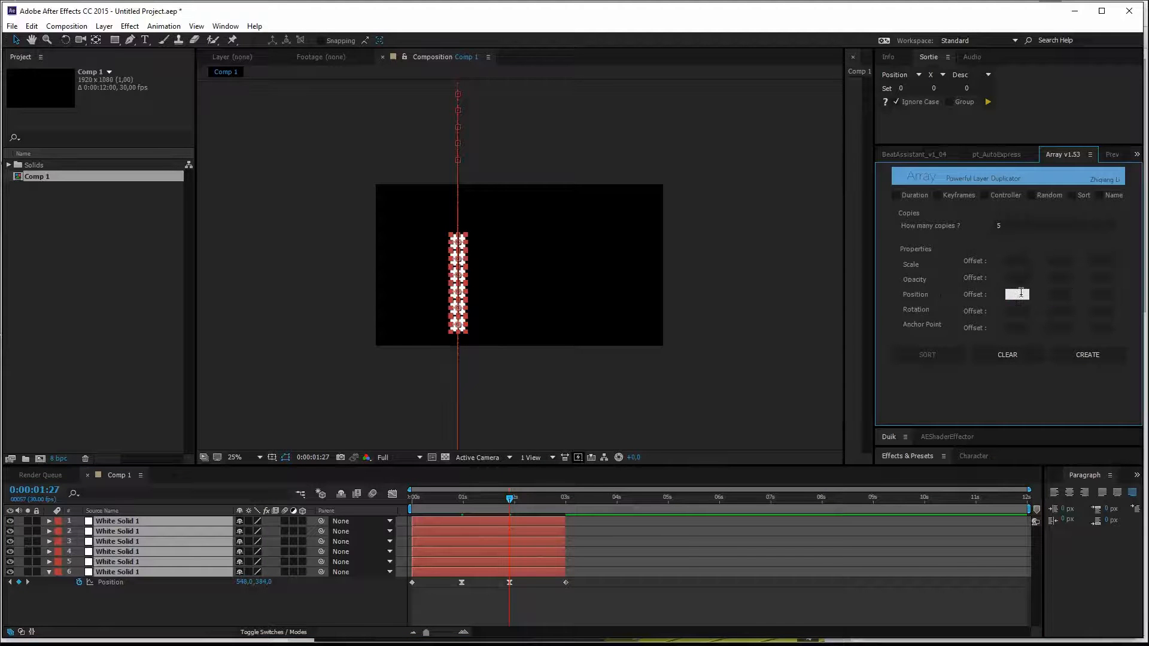
pyautogui.write('110')
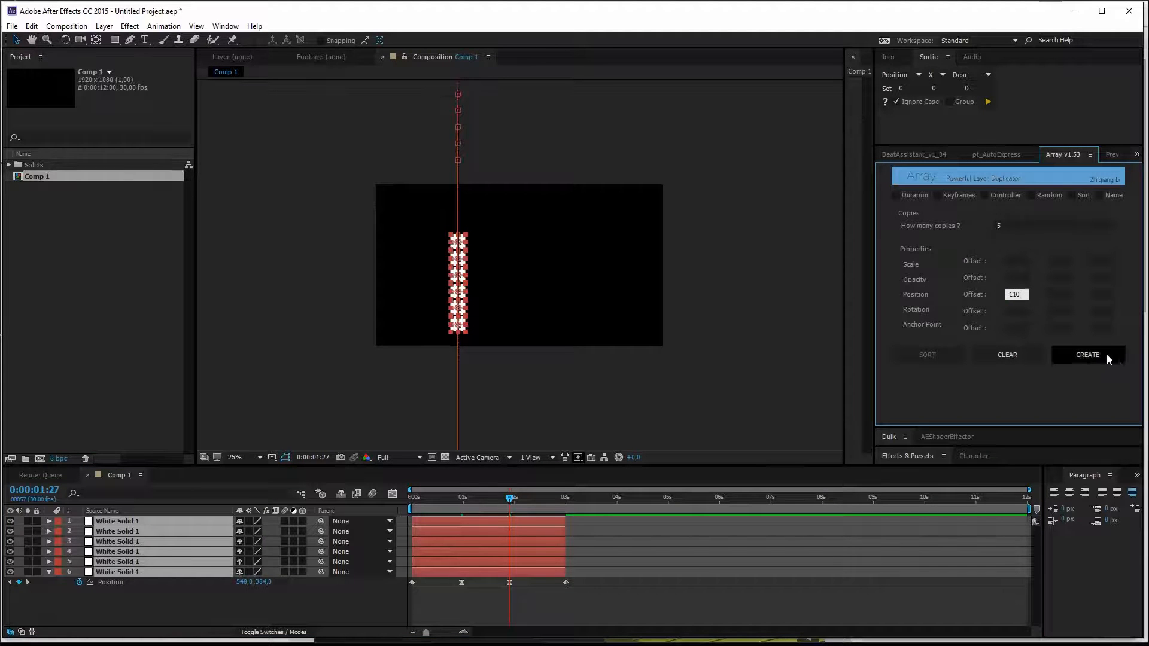
pyautogui.click(1087, 355)
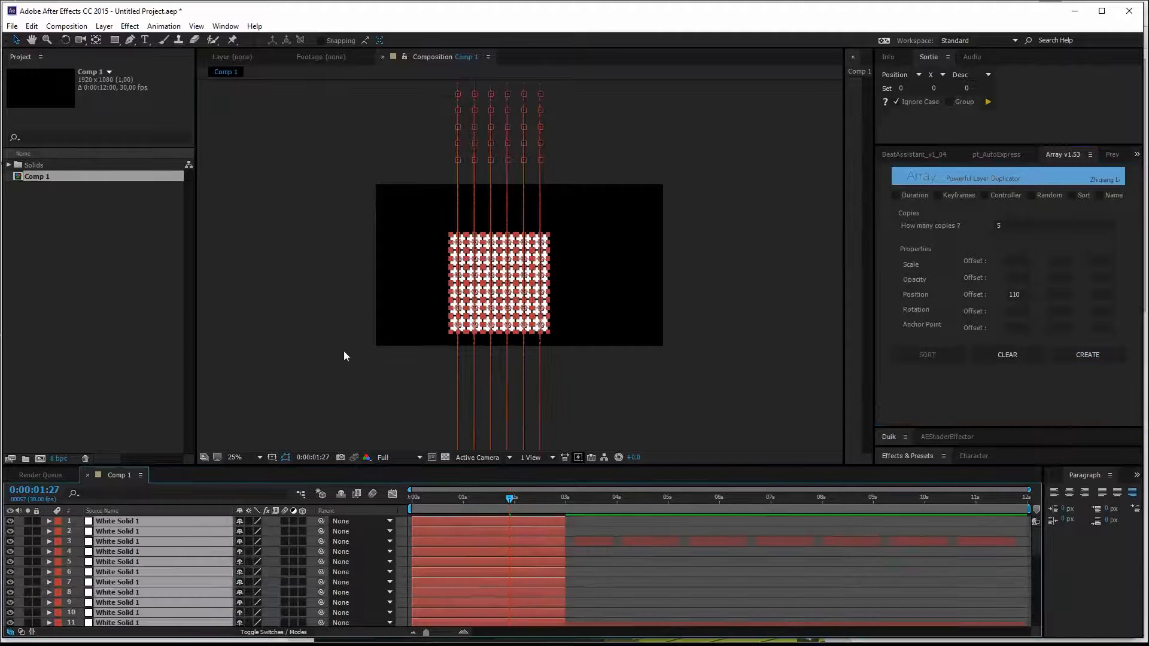
pyautogui.scroll(1, 530, 272)
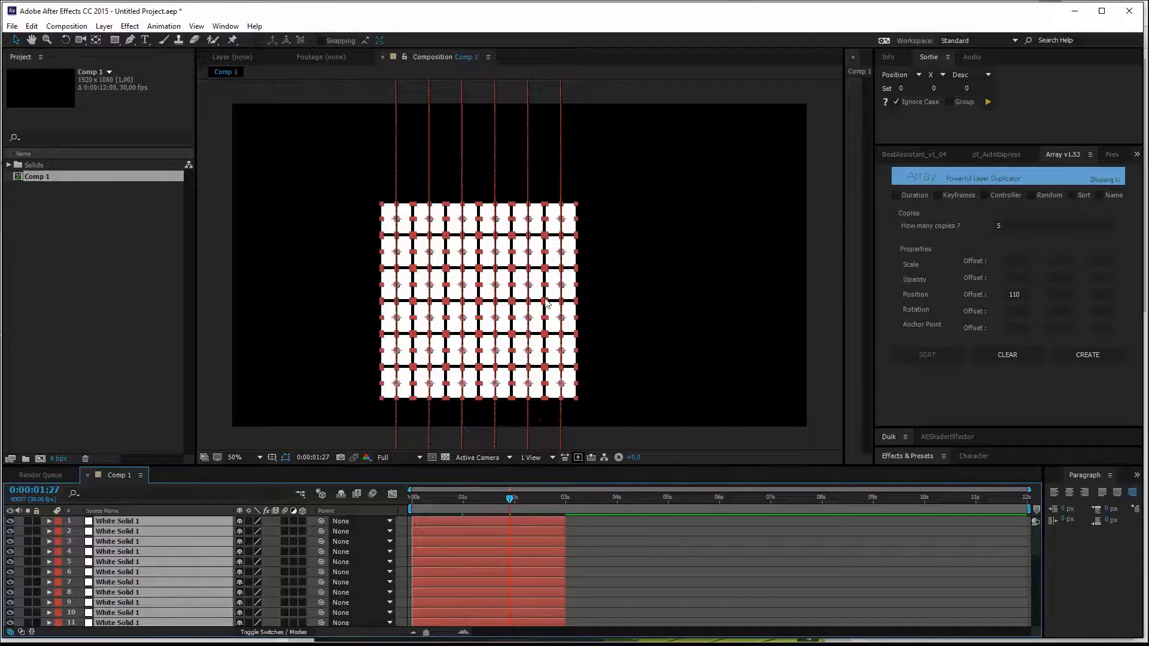
pyautogui.scroll(-1, 541, 213)
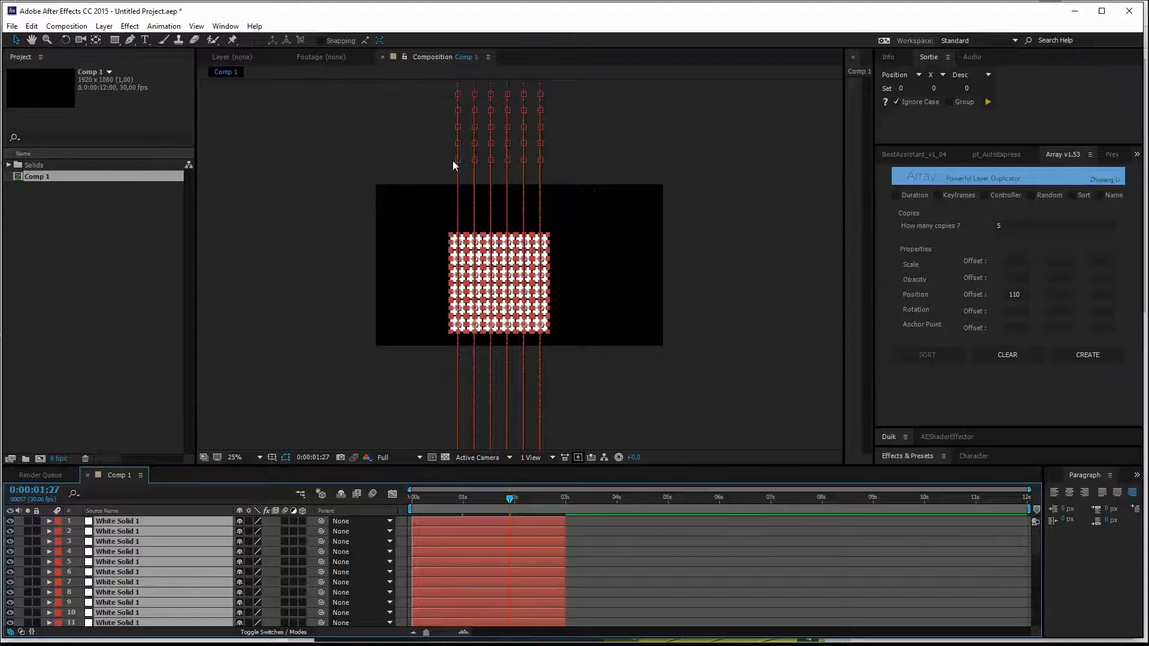
pyautogui.scroll(-1, 522, 184)
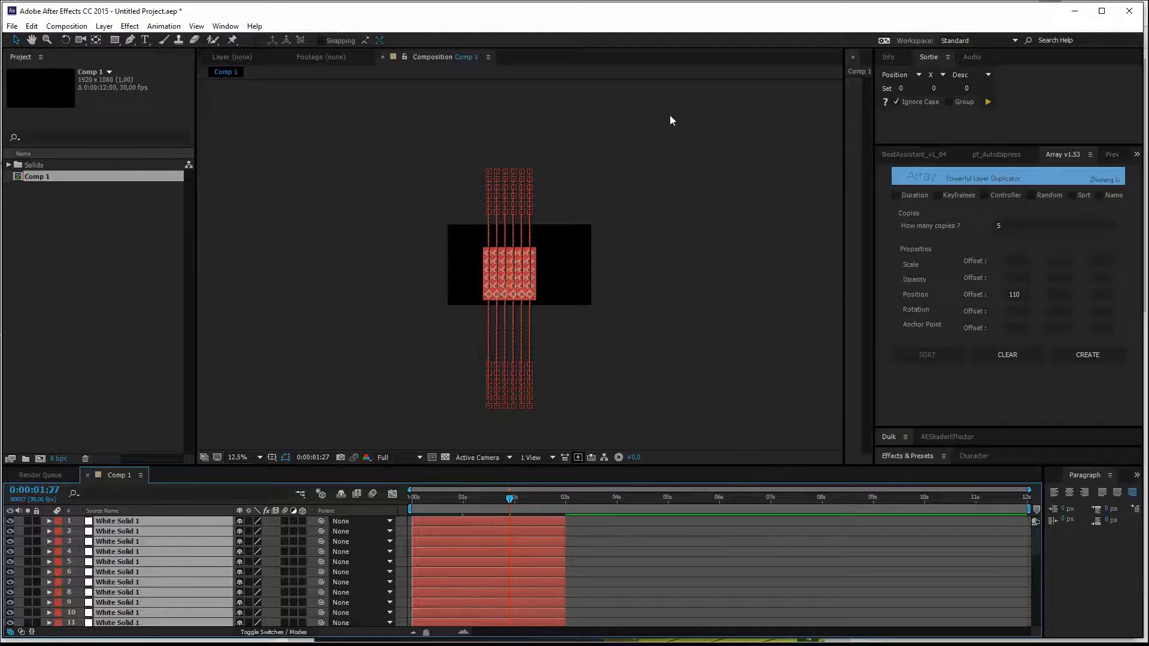
pyautogui.moveTo(691, 97); pyautogui.dragTo(392, 467)
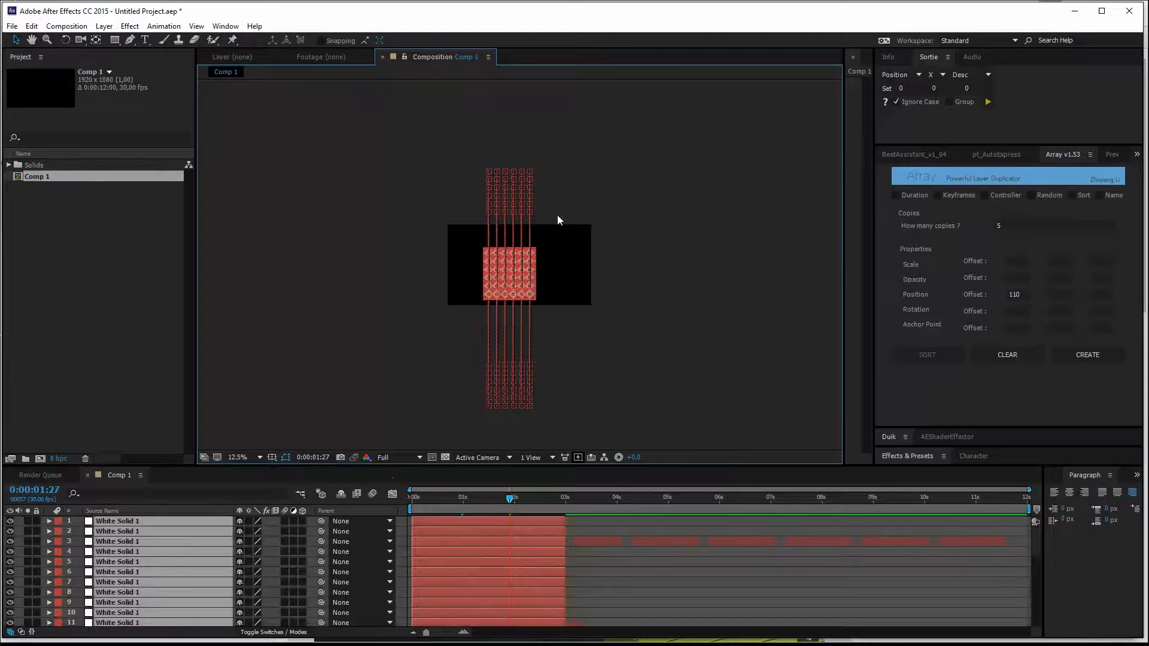
pyautogui.moveTo(628, 100); pyautogui.dragTo(374, 476)
pyautogui.click(597, 561)
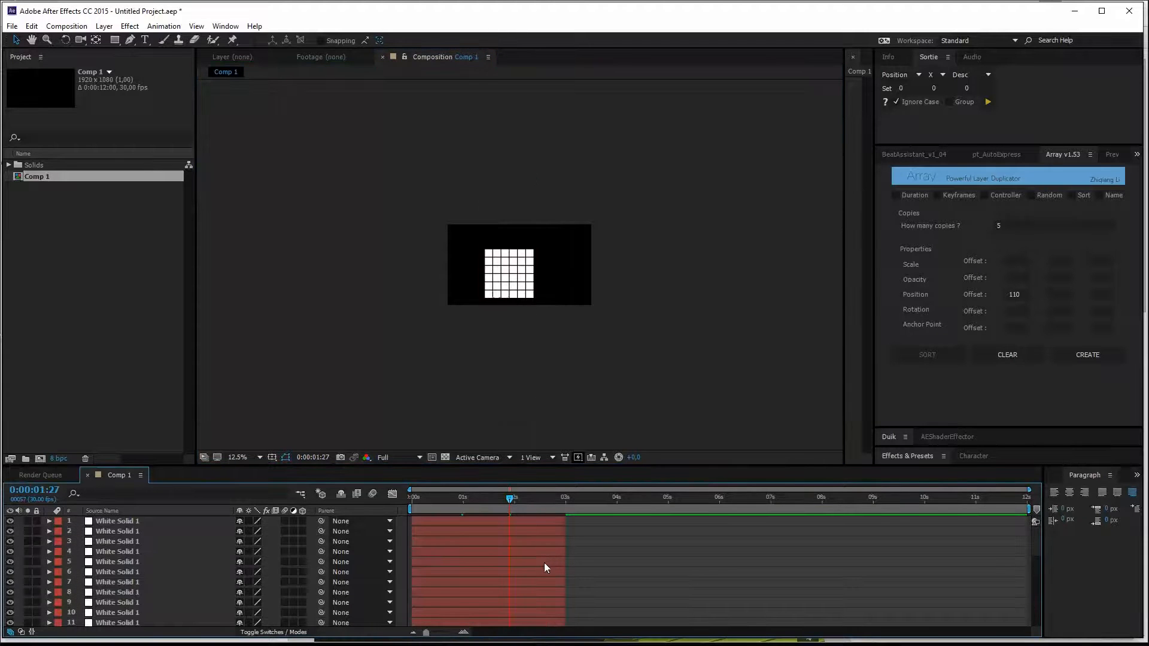
# Step: Select all 36 layers with Position keyframes shown and scrub to around two seconds
pyautogui.hotkey('ctrl', 'a')
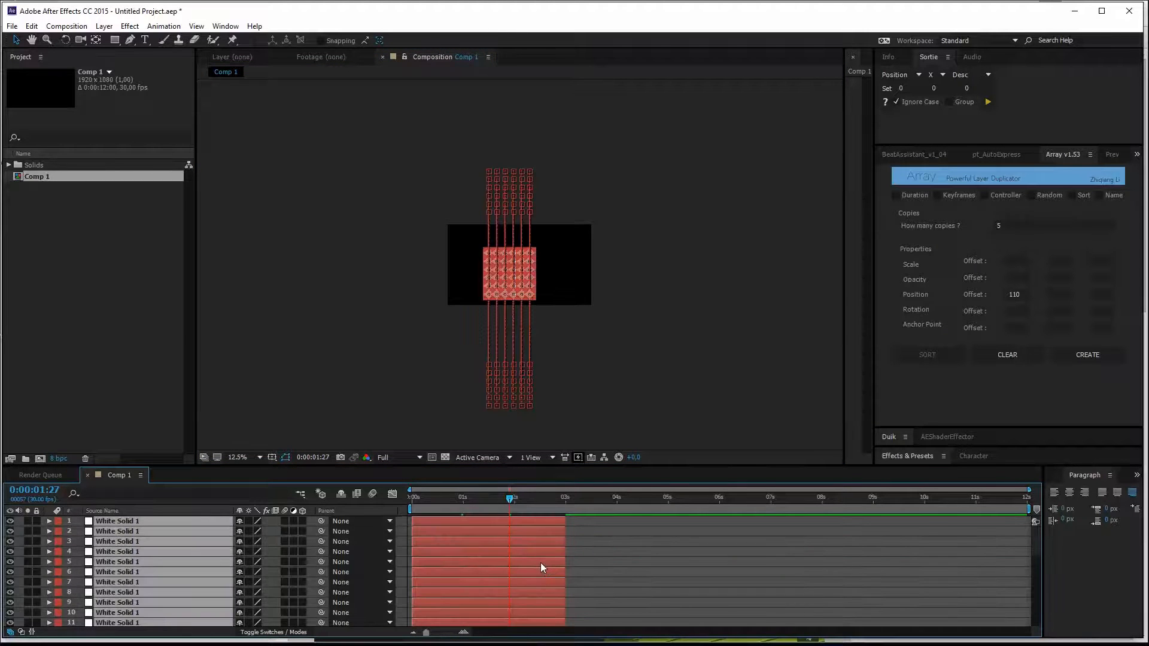
pyautogui.press('p')
pyautogui.scroll(-5, 648, 559)
pyautogui.scroll(-5, 608, 584)
pyautogui.scroll(-5, 577, 615)
pyautogui.click(581, 625)
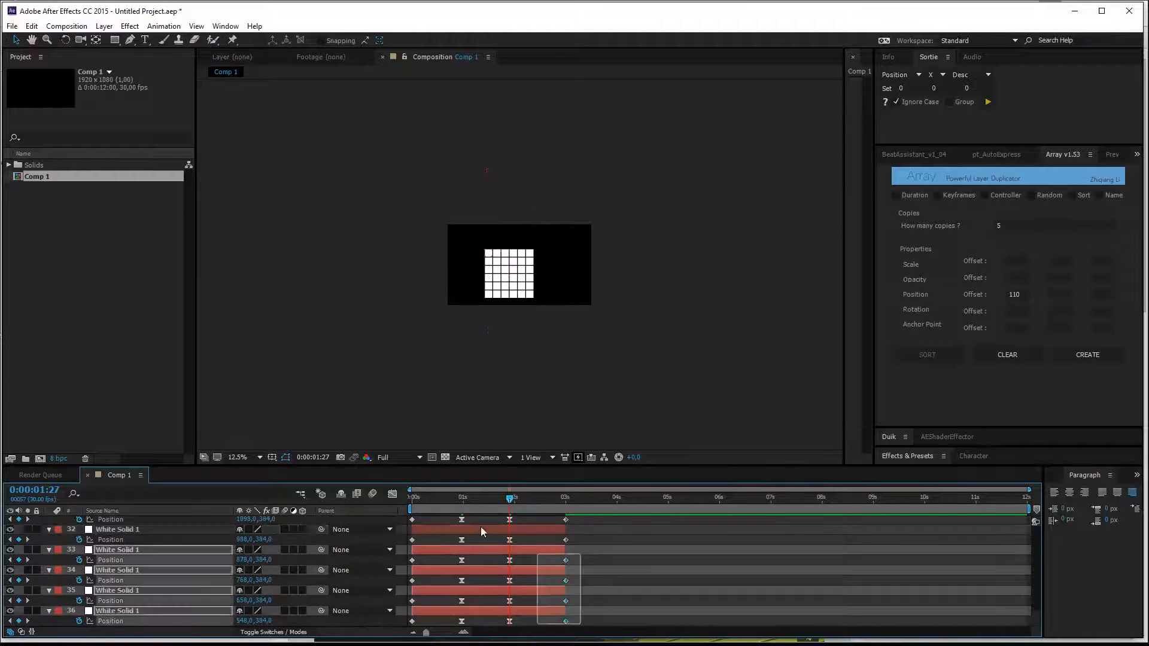
pyautogui.scroll(10, 480, 557)
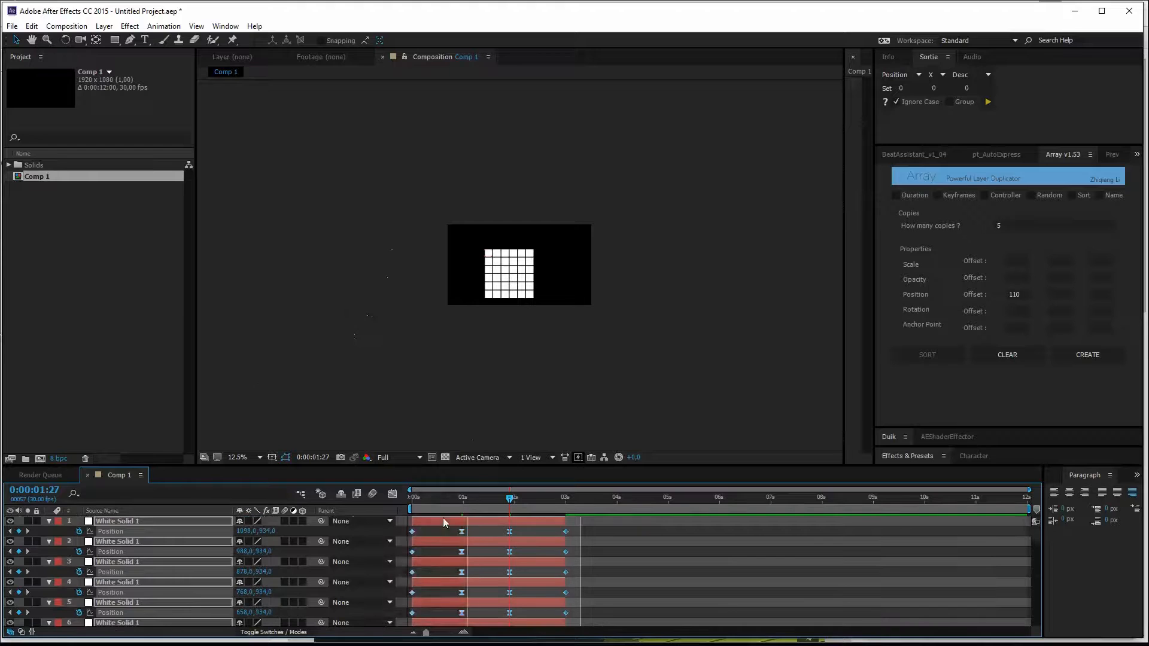
pyautogui.moveTo(411, 530); pyautogui.dragTo(406, 522)
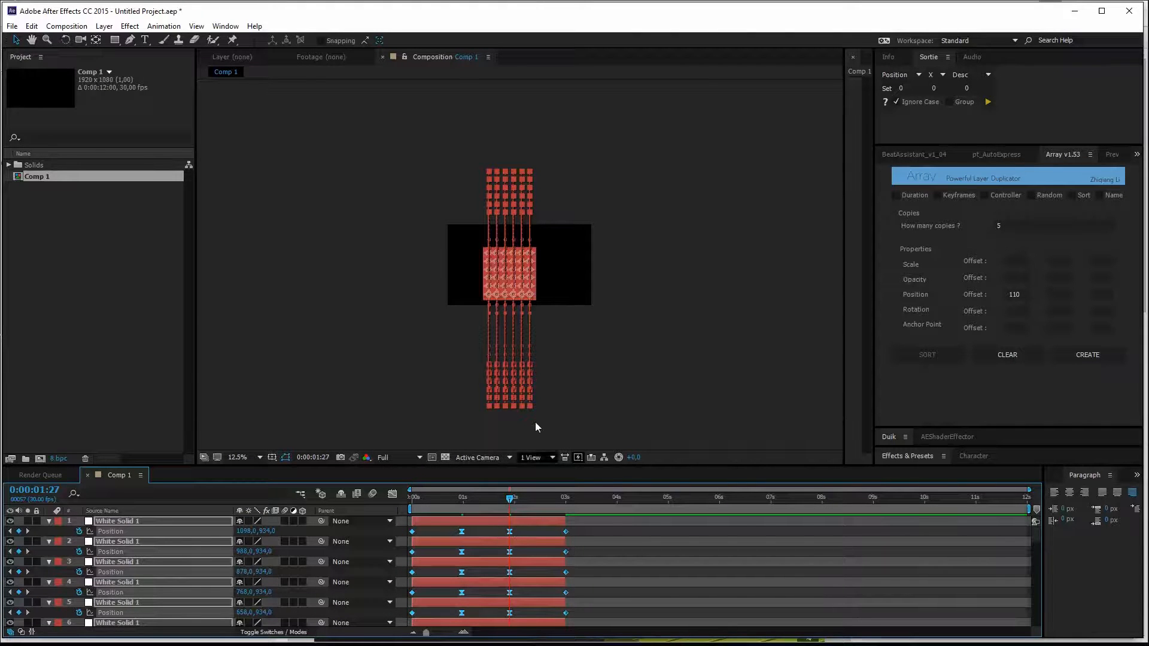
pyautogui.scroll(1, 514, 292)
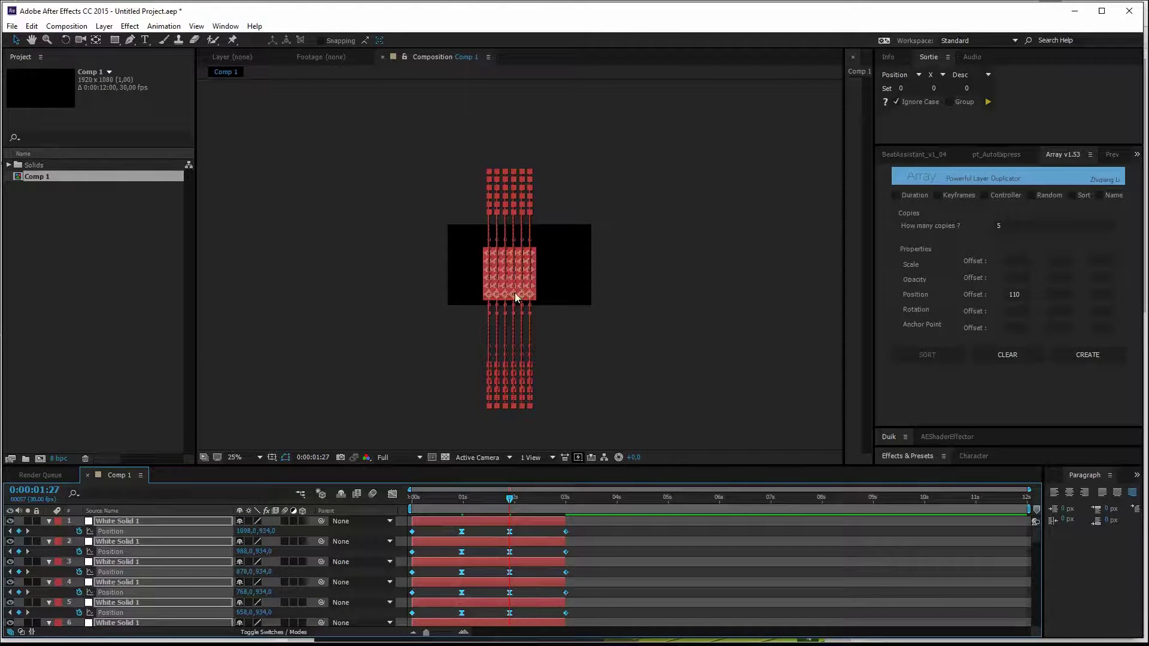
pyautogui.scroll(1, 634, 298)
pyautogui.click(634, 299)
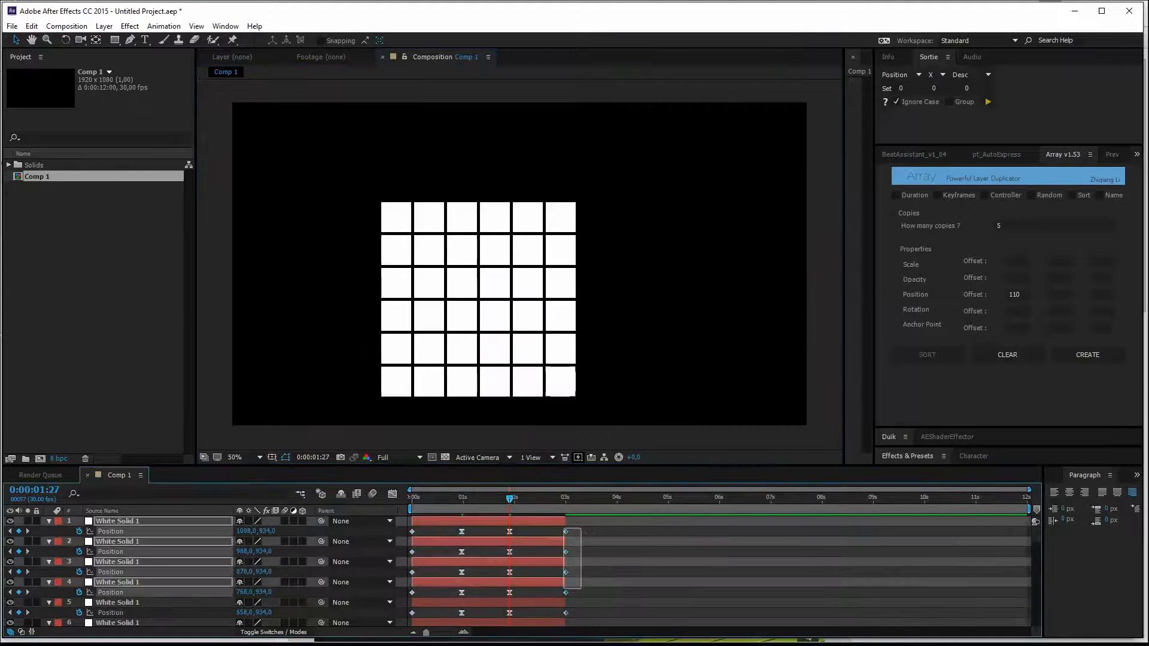
pyautogui.hotkey('ctrl', 'a')
pyautogui.scroll(-10, 590, 530)
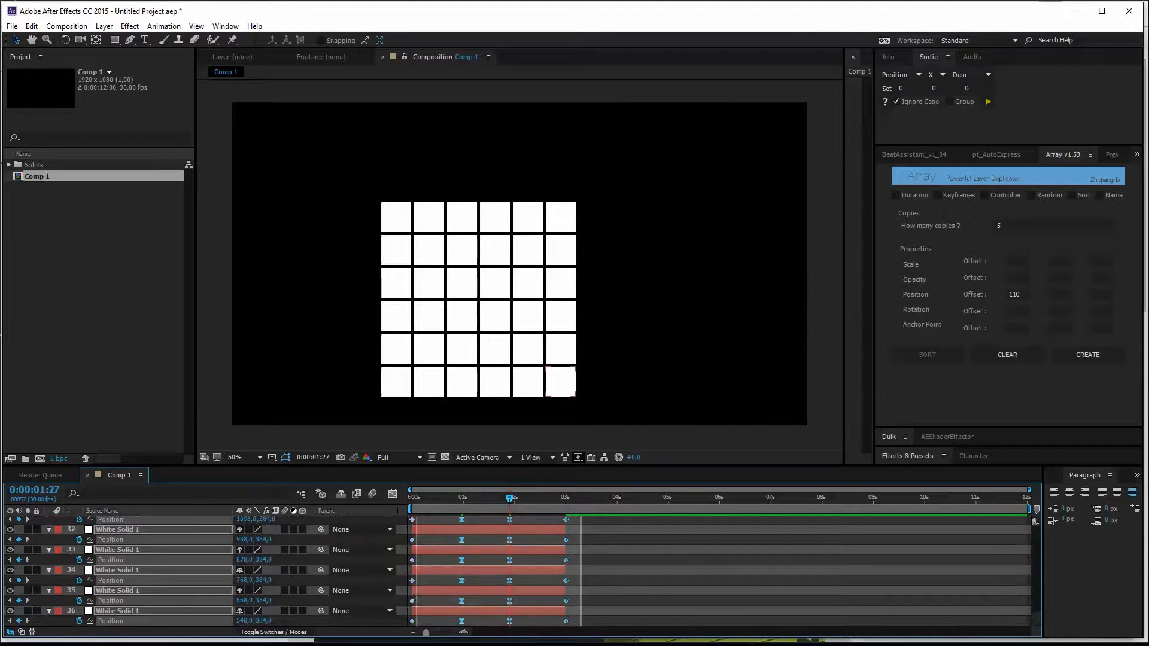
pyautogui.hotkey('ctrl', 'a')
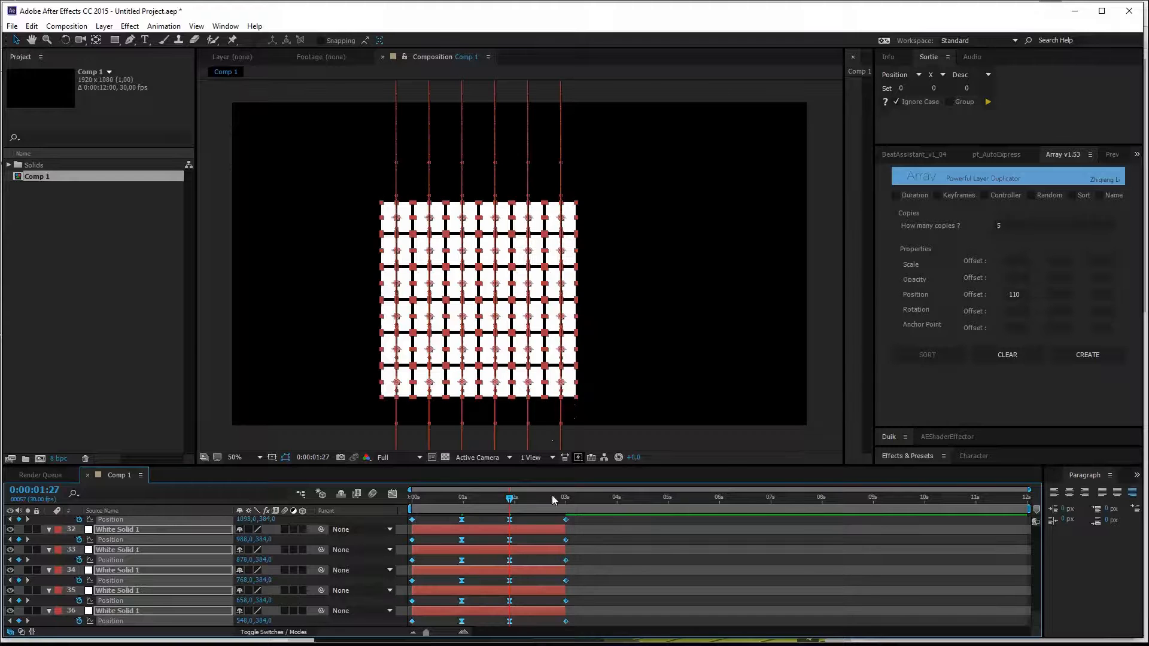
pyautogui.moveTo(510, 498); pyautogui.dragTo(516, 503)
# Step: Drag the whole grid up-right to centre it, then play the animation back
pyautogui.moveTo(559, 223)
pyautogui.mouseDown()
pyautogui.moveTo(599, 186)
pyautogui.moveTo(597, 199)
pyautogui.moveTo(633, 220)
pyautogui.mouseUp()
pyautogui.scroll(-1, 632, 220)
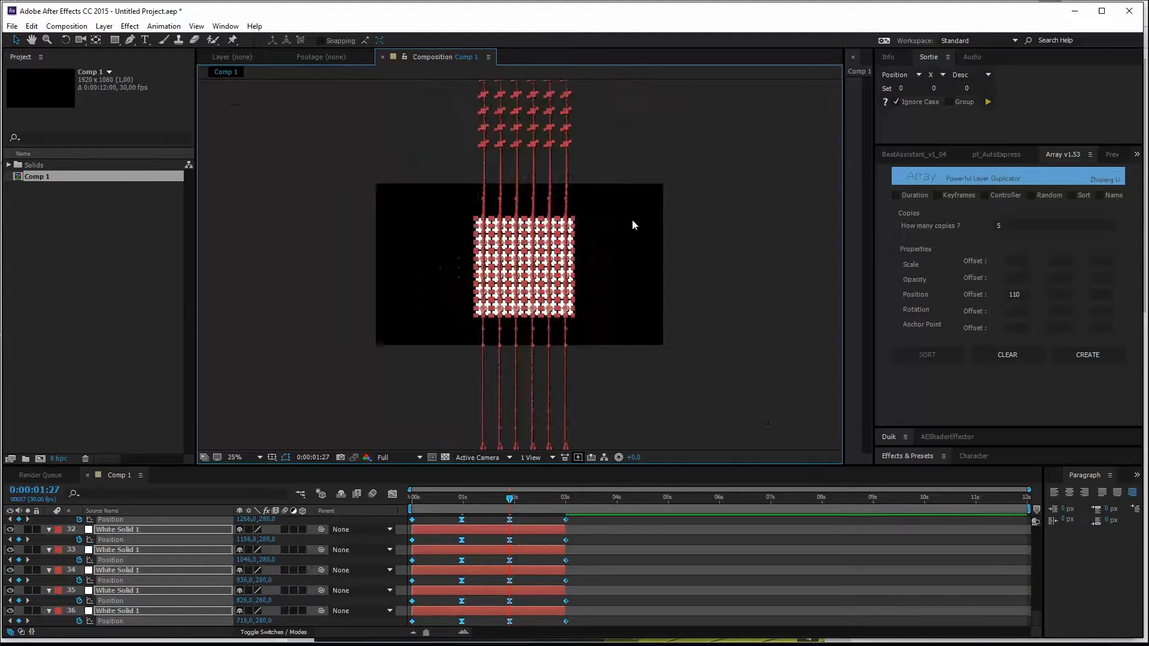
pyautogui.scroll(-1, 632, 220)
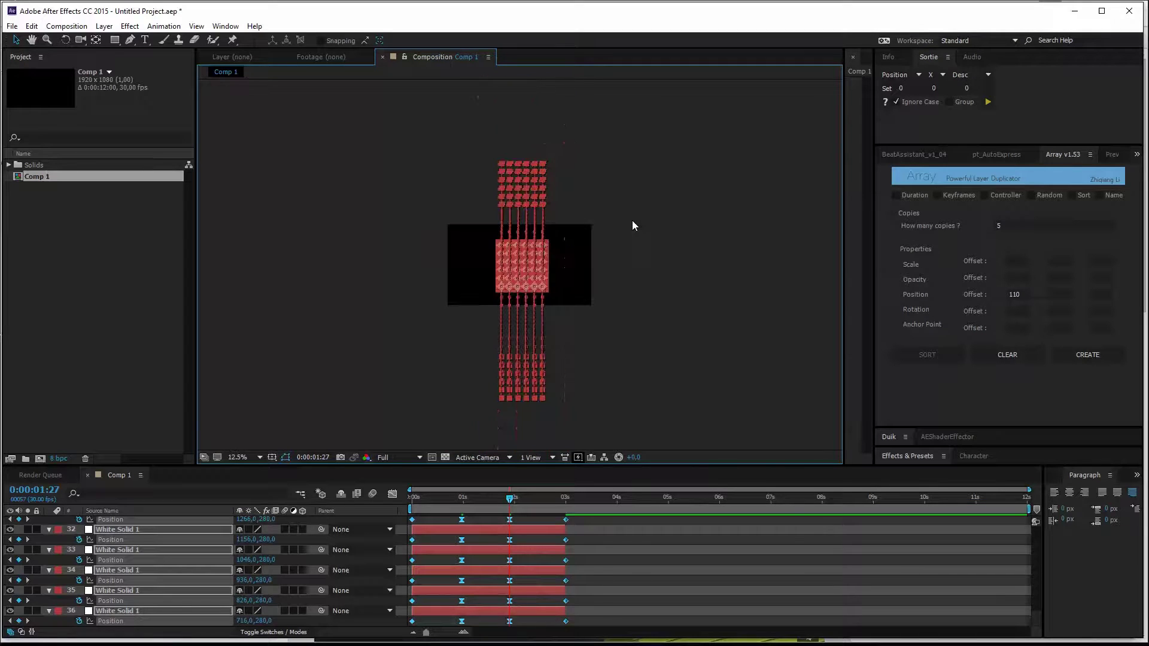
pyautogui.click(671, 365)
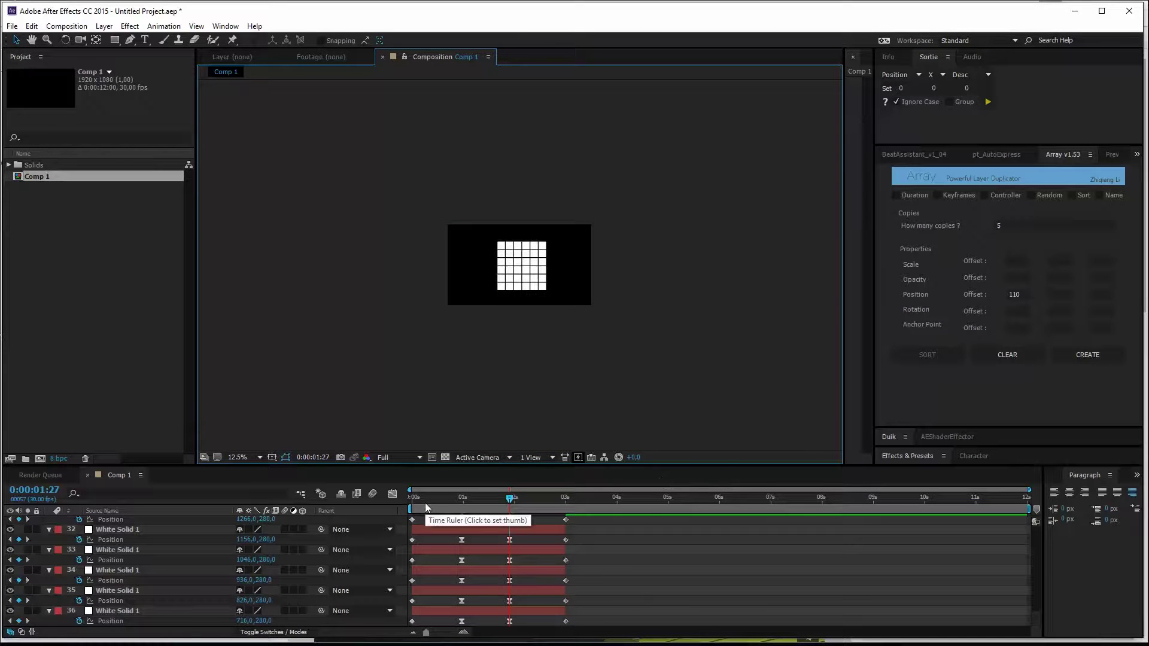
pyautogui.click(426, 508)
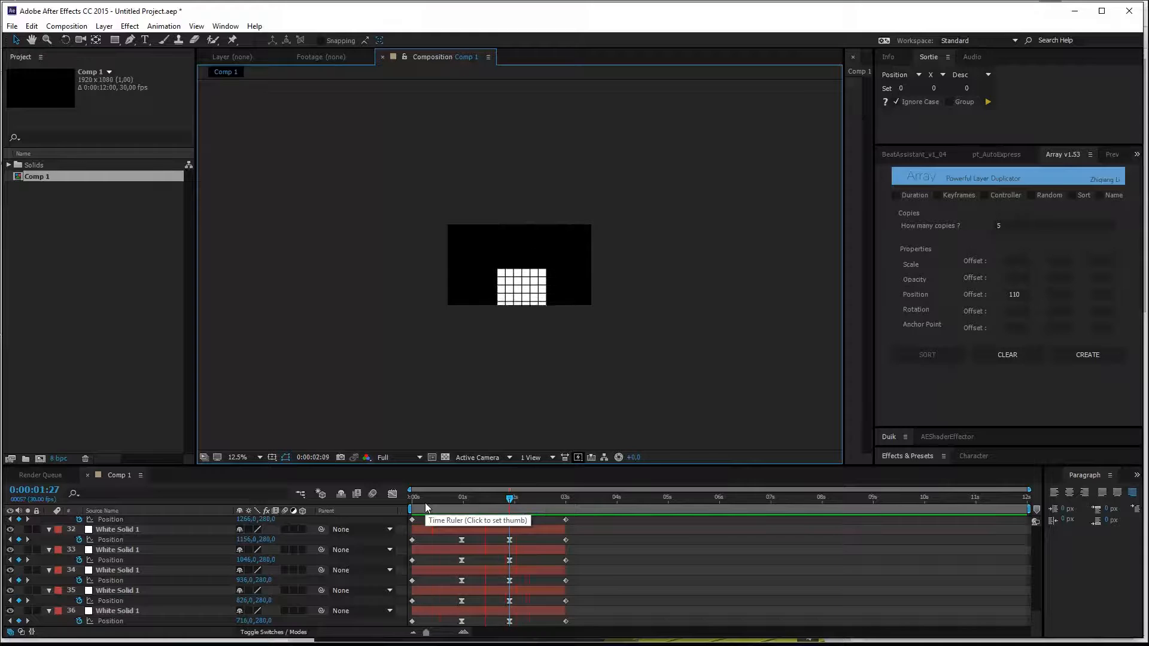
# Step: Stop the preview and select all layers to collapse their Position properties
pyautogui.press('space')
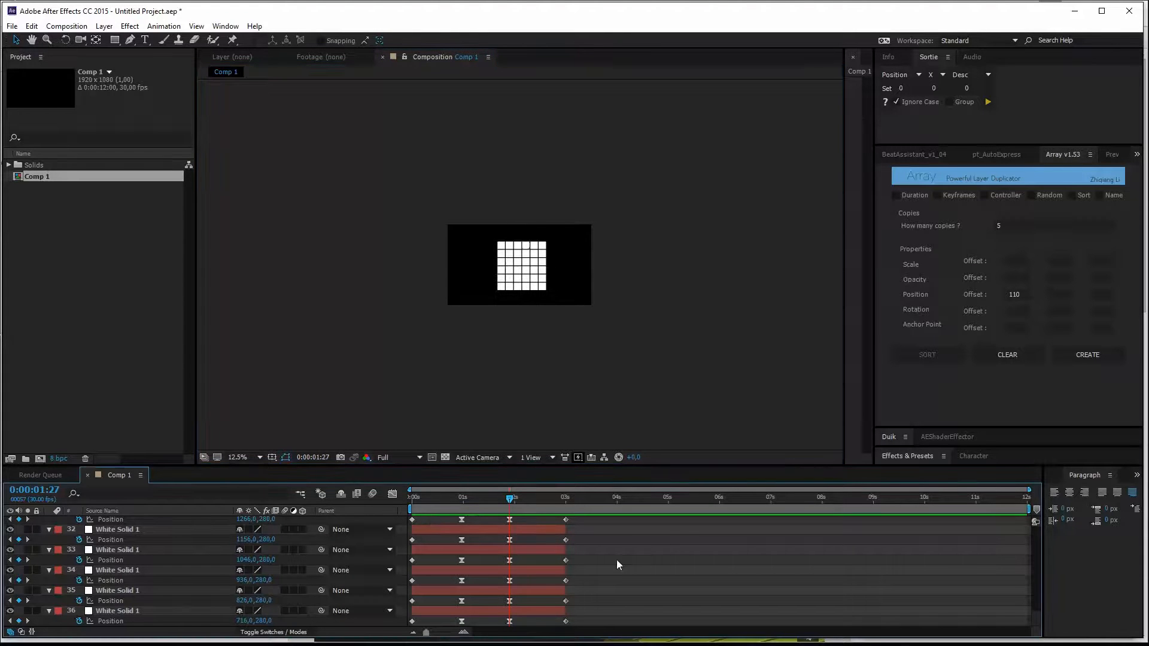
pyautogui.click(528, 549)
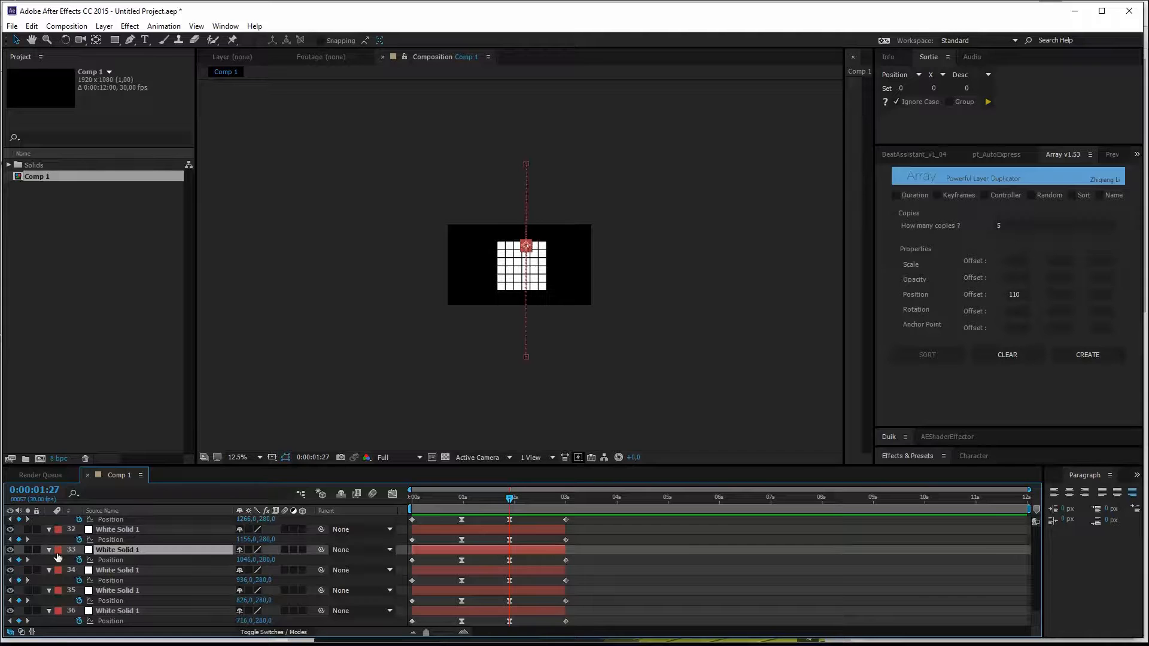
pyautogui.hotkey('ctrl', 'a')
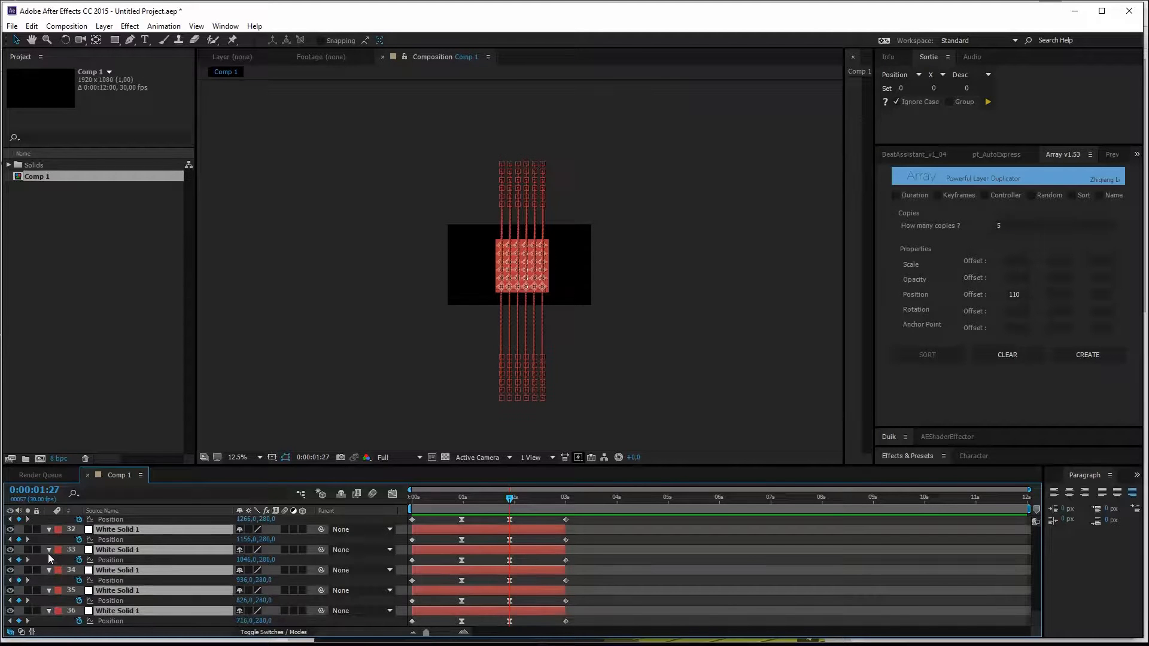
# Step: Rename the two grid compositions in the project to TEST 1 and TEST 2
pyautogui.click(50, 549)
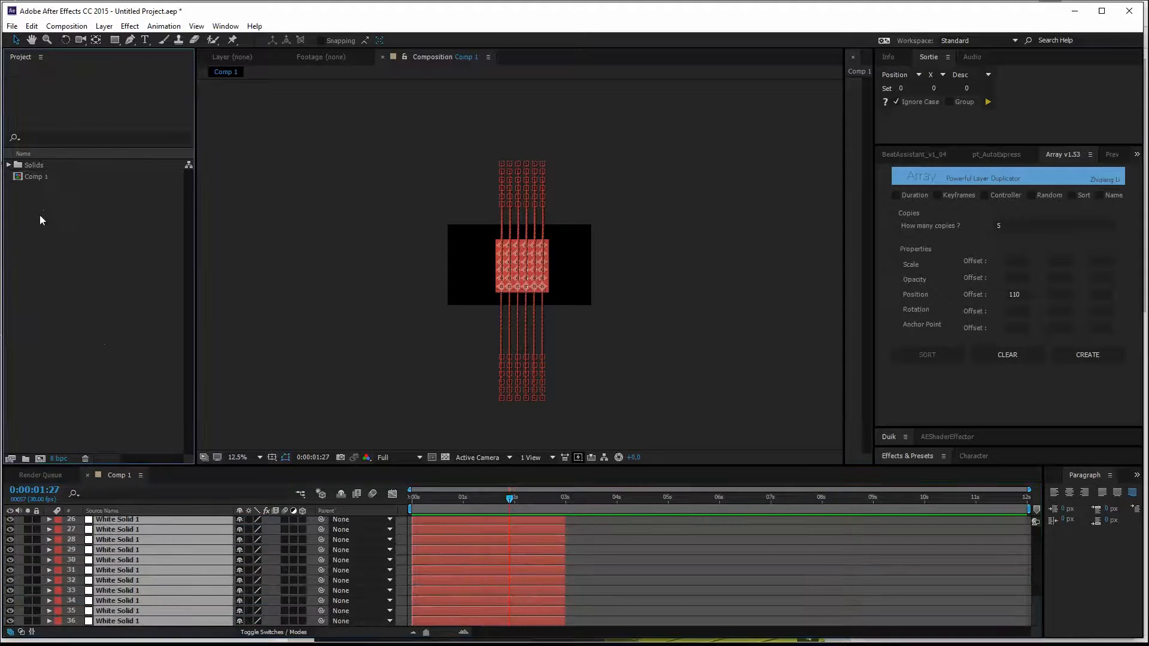
pyautogui.click(44, 180)
pyautogui.press('Return')
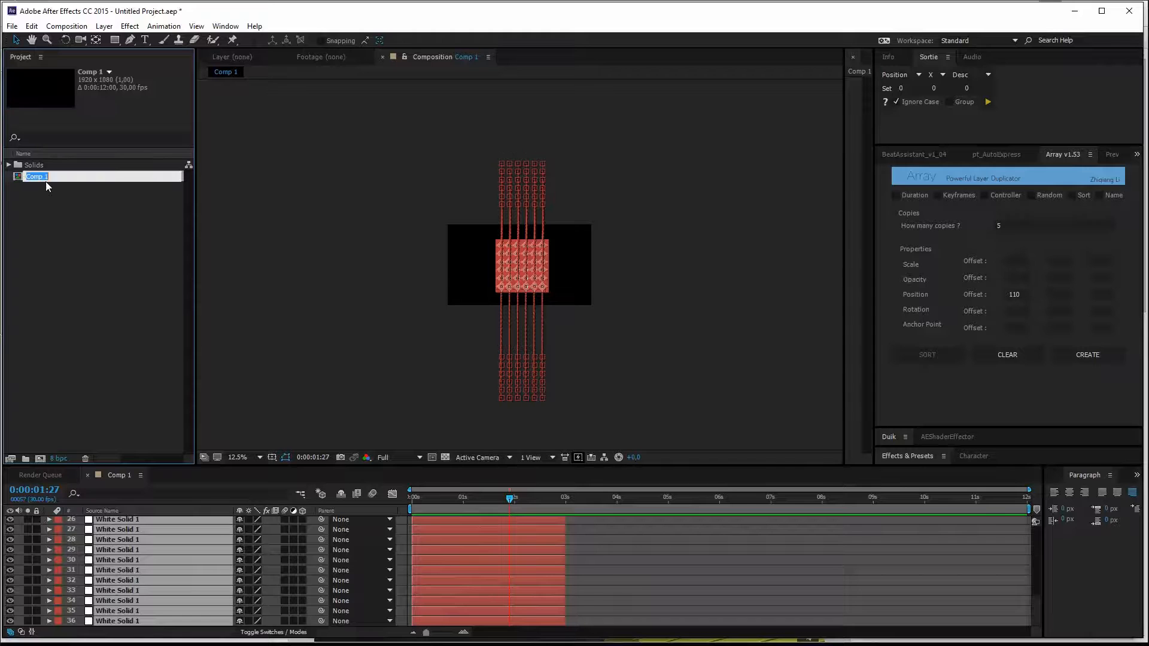
pyautogui.write('TEST 1')
pyautogui.press('Return')
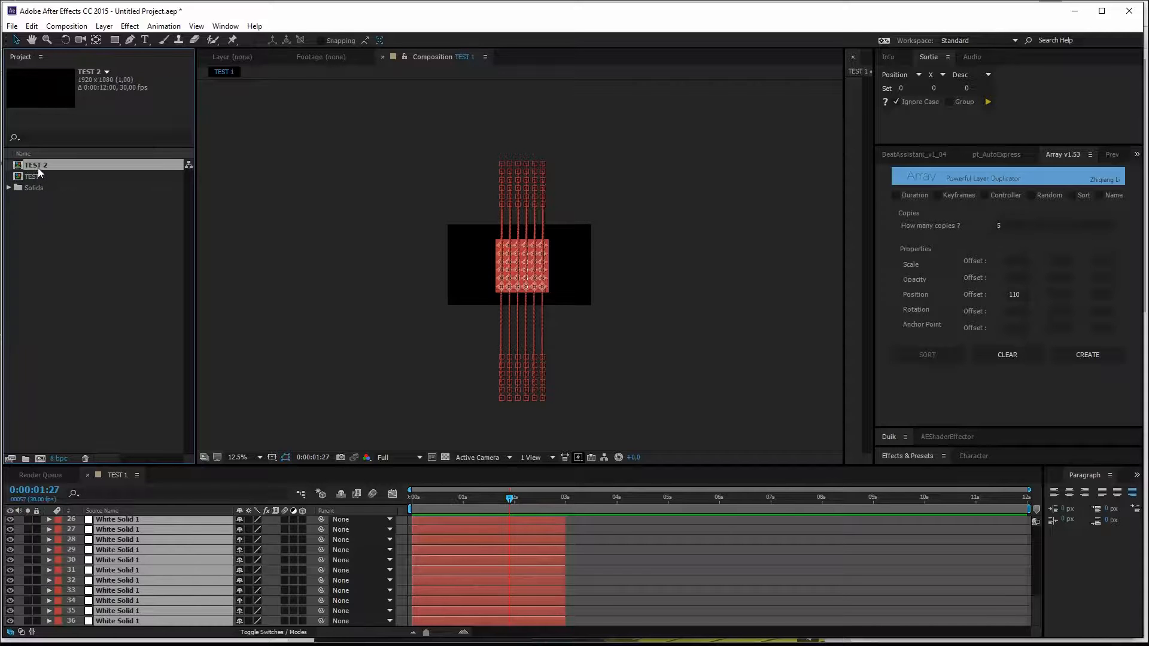
pyautogui.press('Return')
pyautogui.write('TEST 2')
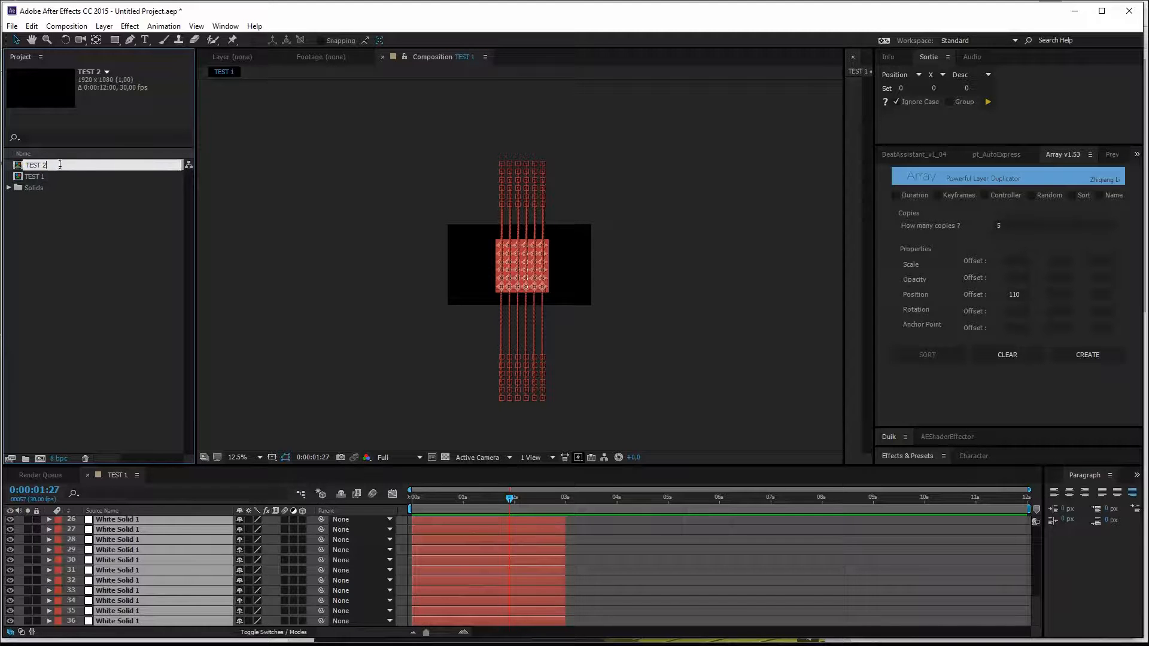
pyautogui.click(67, 330)
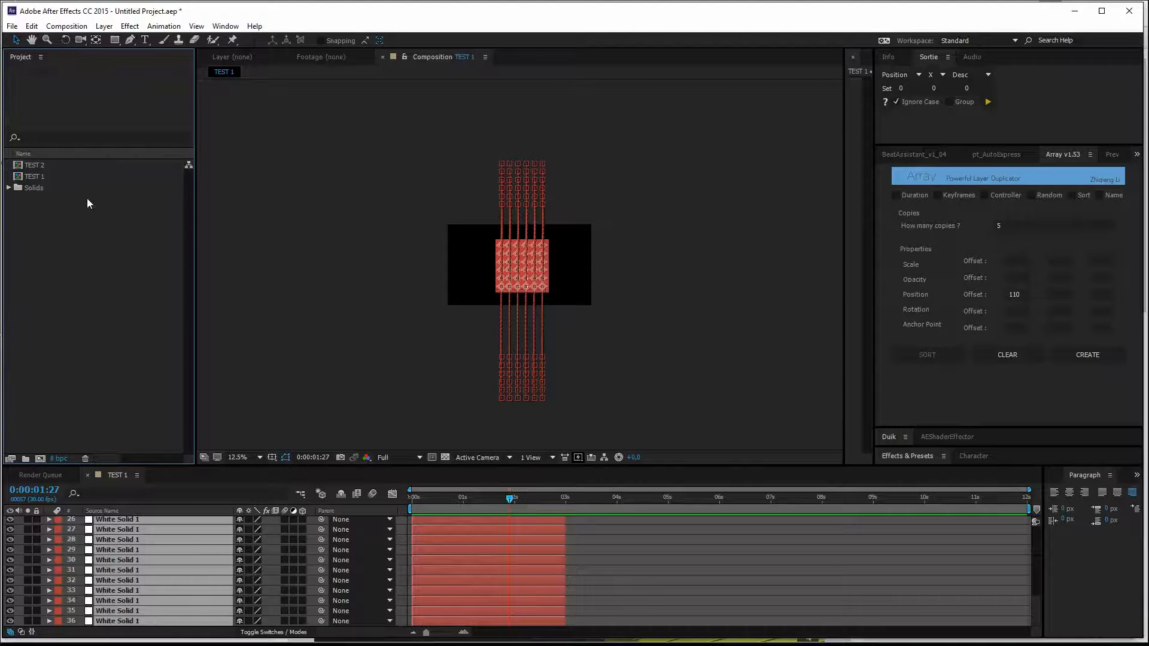
# Step: Select all 36 white solid layers in the TEST 1 timeline
pyautogui.click(646, 566)
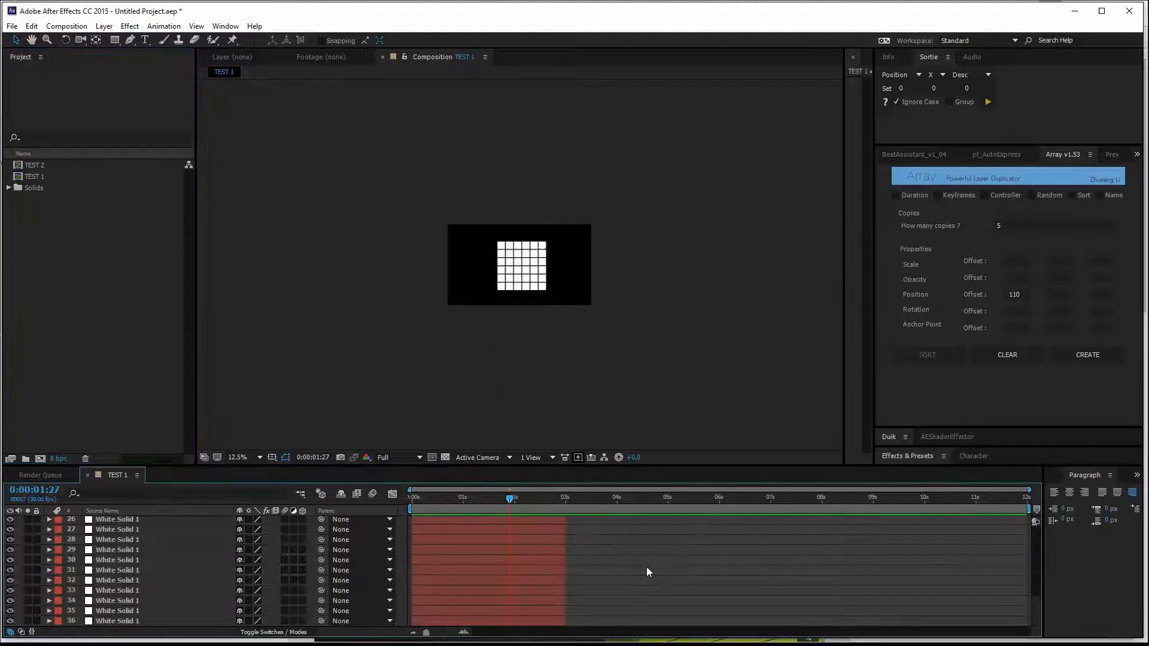
pyautogui.click(534, 565)
pyautogui.hotkey('ctrl', 'a')
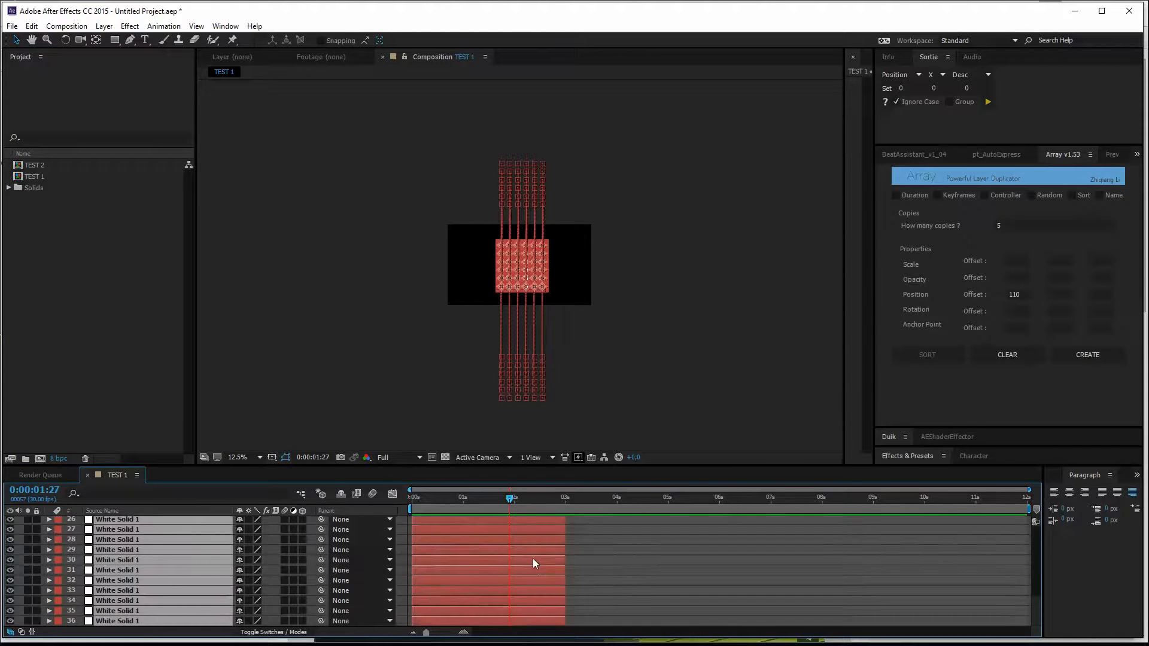
# Step: Sequence the TEST 1 layers via Keyframe Assistant with Overlap enabled and duration 0:00:02:27
pyautogui.rightClick(533, 559)
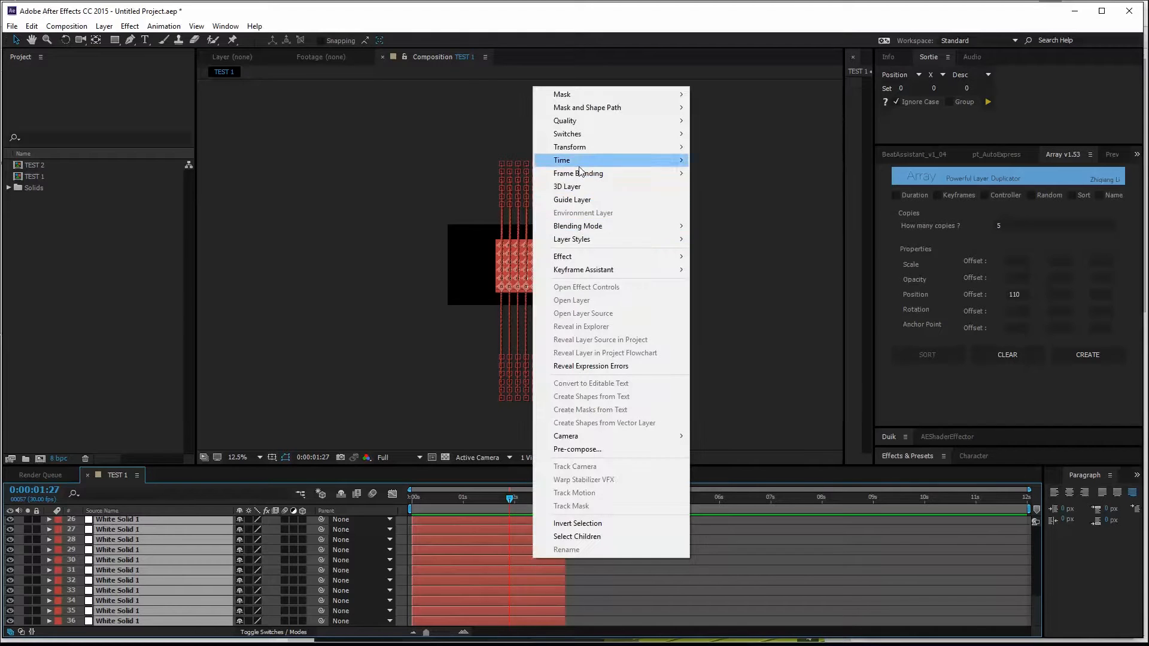
pyautogui.moveTo(583, 269)
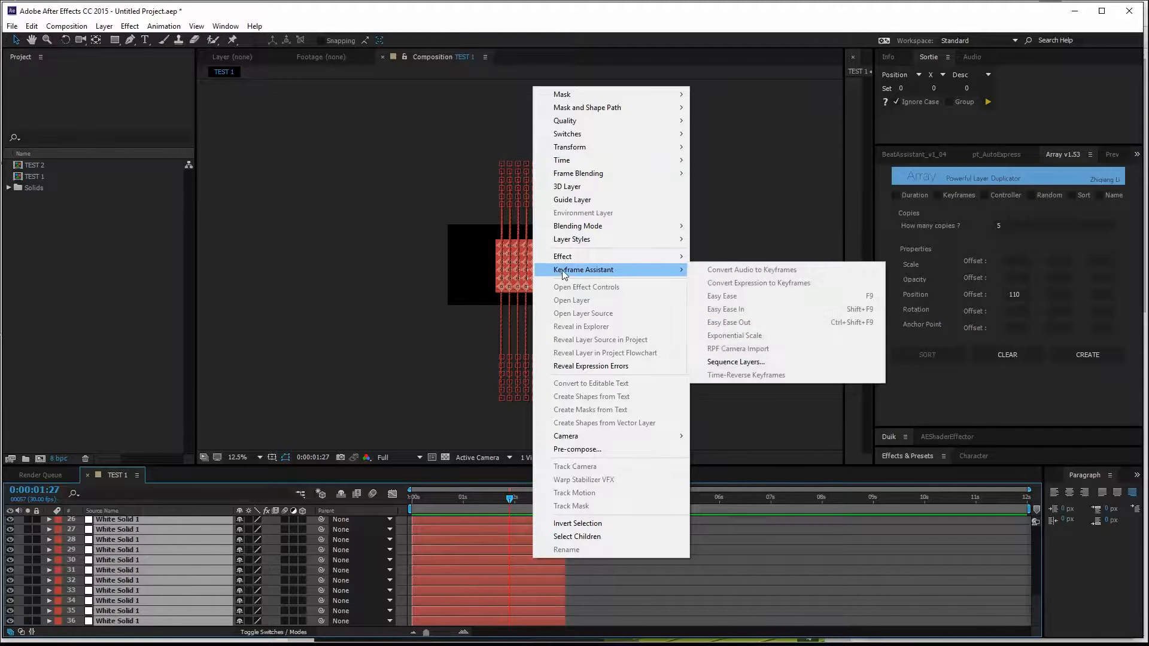
pyautogui.click(760, 362)
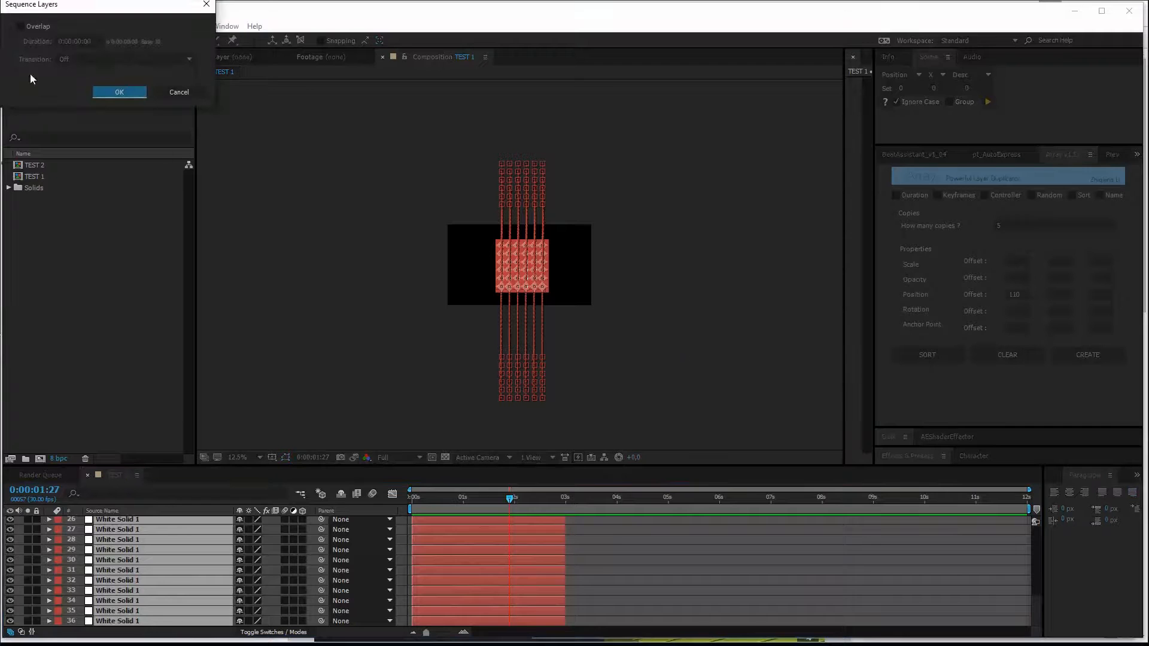
pyautogui.click(21, 27)
pyautogui.click(75, 42)
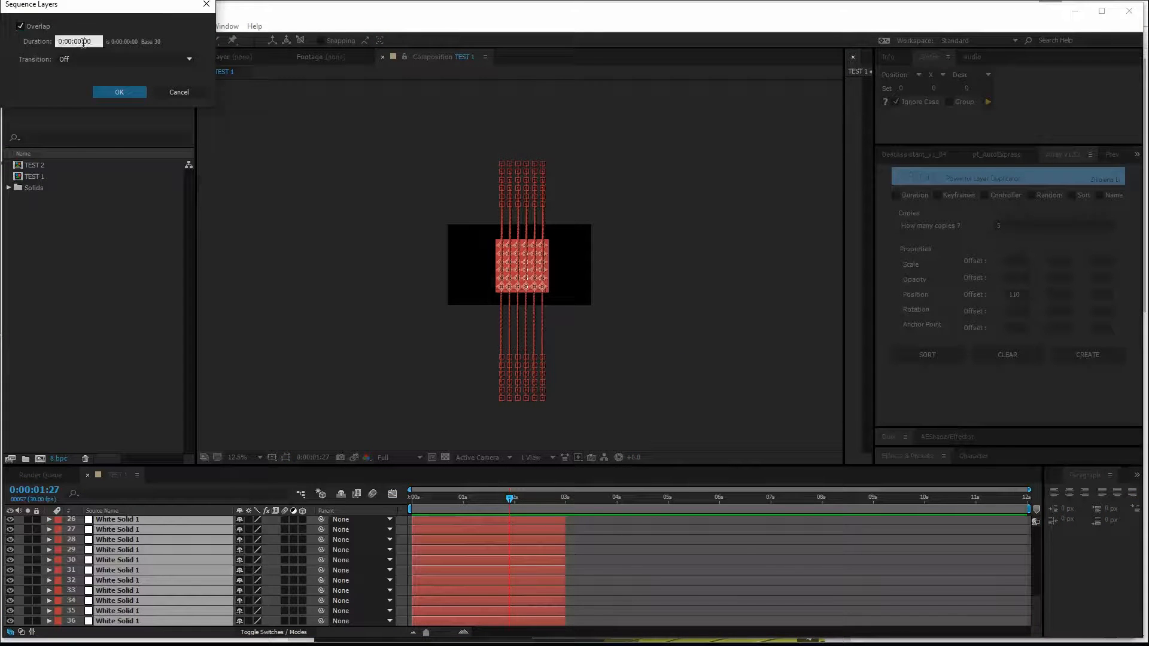
pyautogui.press('BackSpace')
pyautogui.press('Delete')
pyautogui.press('Delete')
pyautogui.press('Return')
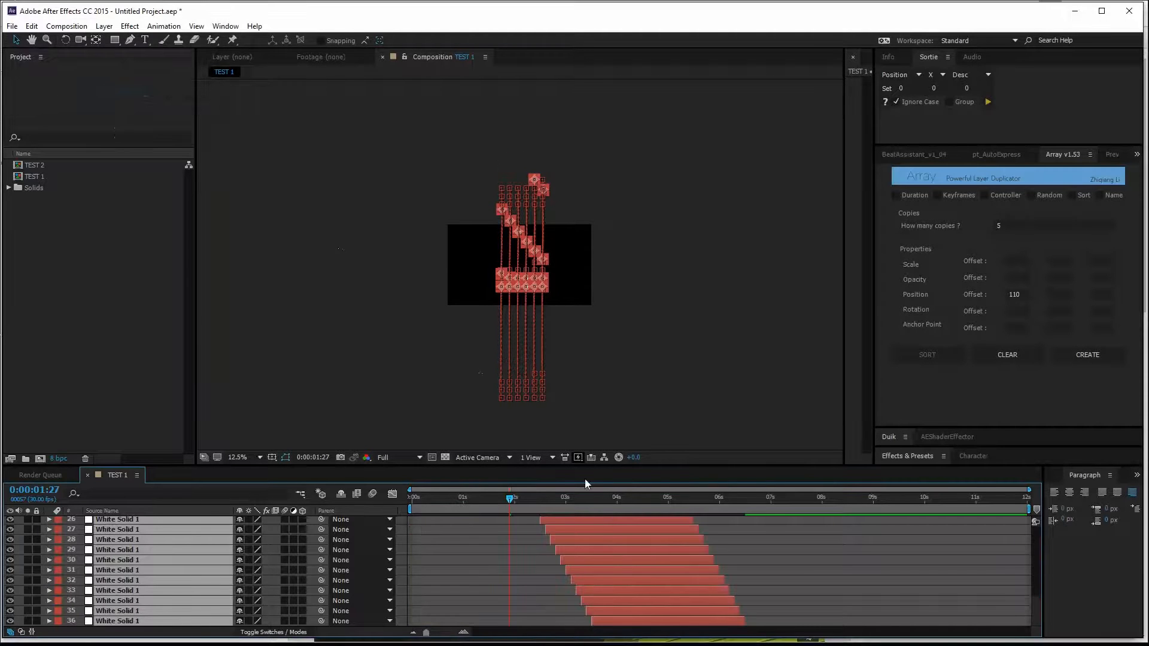
pyautogui.scroll(3, 555, 585)
pyautogui.scroll(8, 555, 585)
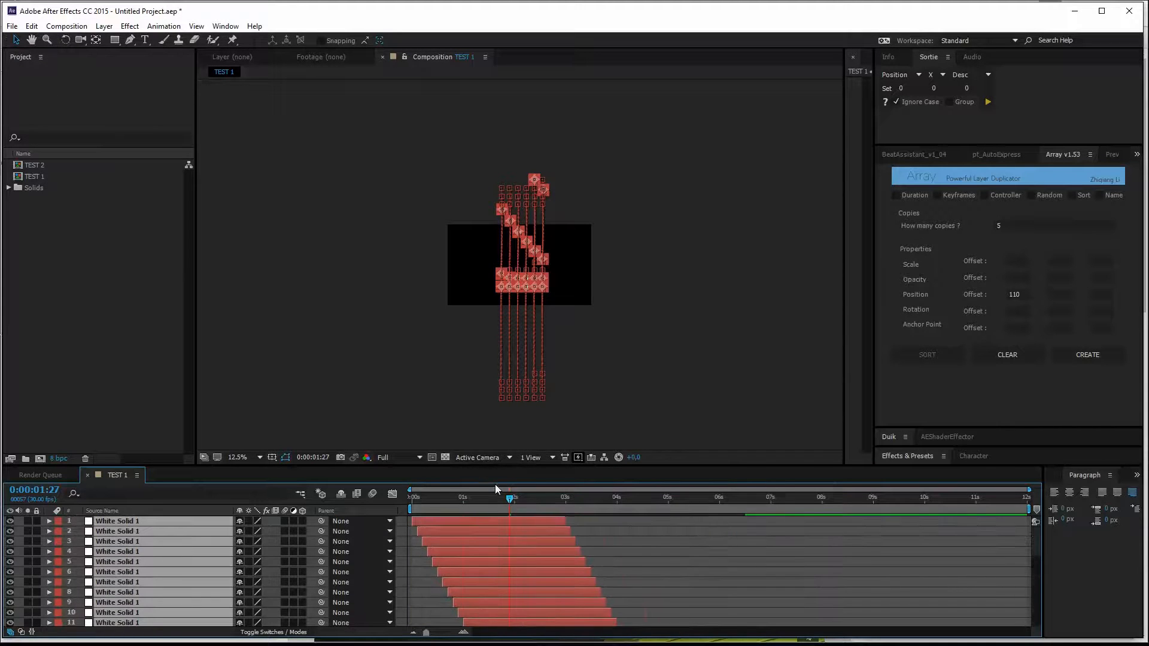
pyautogui.press('Home')
pyautogui.press('space')
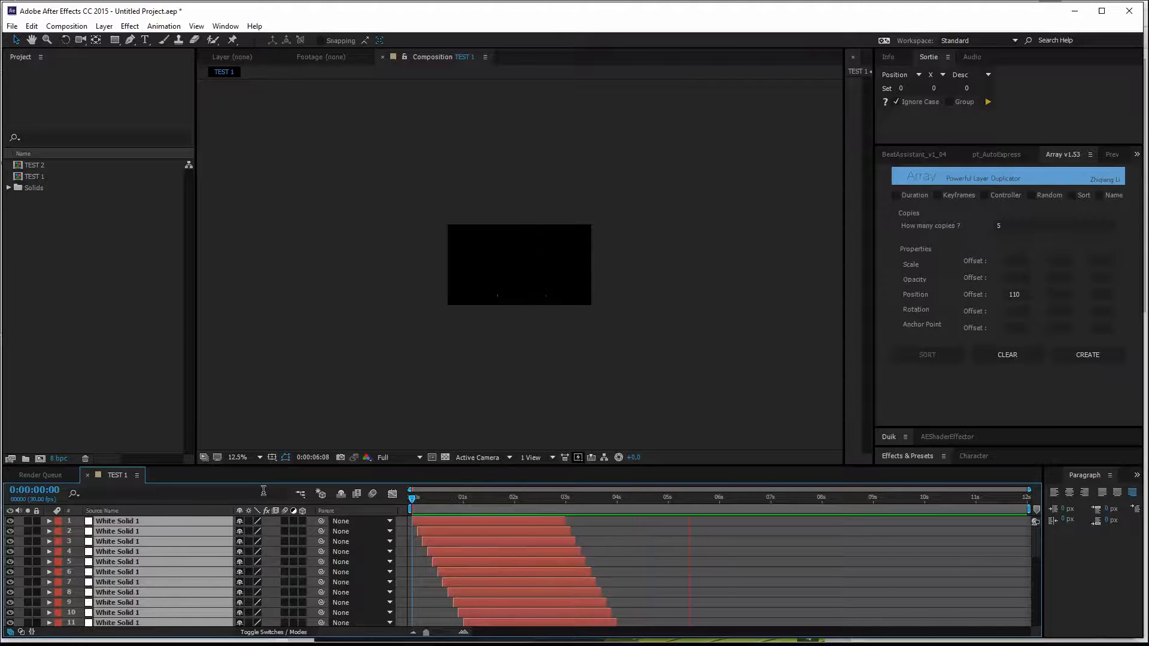
pyautogui.press('space')
pyautogui.moveTo(412, 496); pyautogui.dragTo(496, 497)
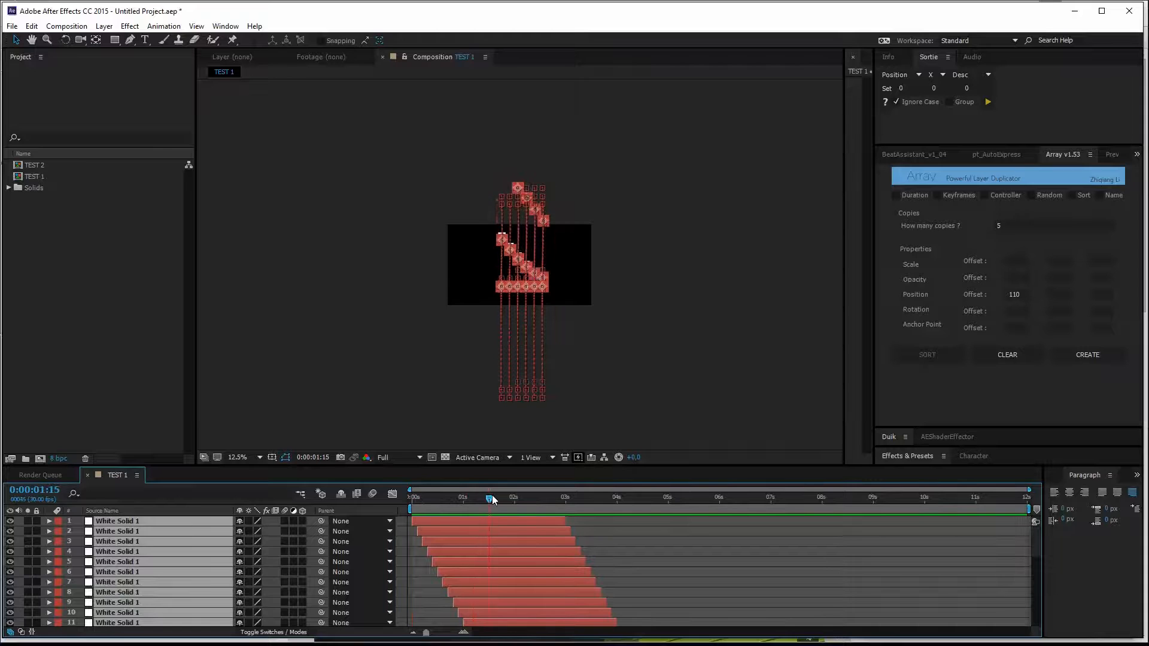
pyautogui.click(708, 544)
pyautogui.press('space')
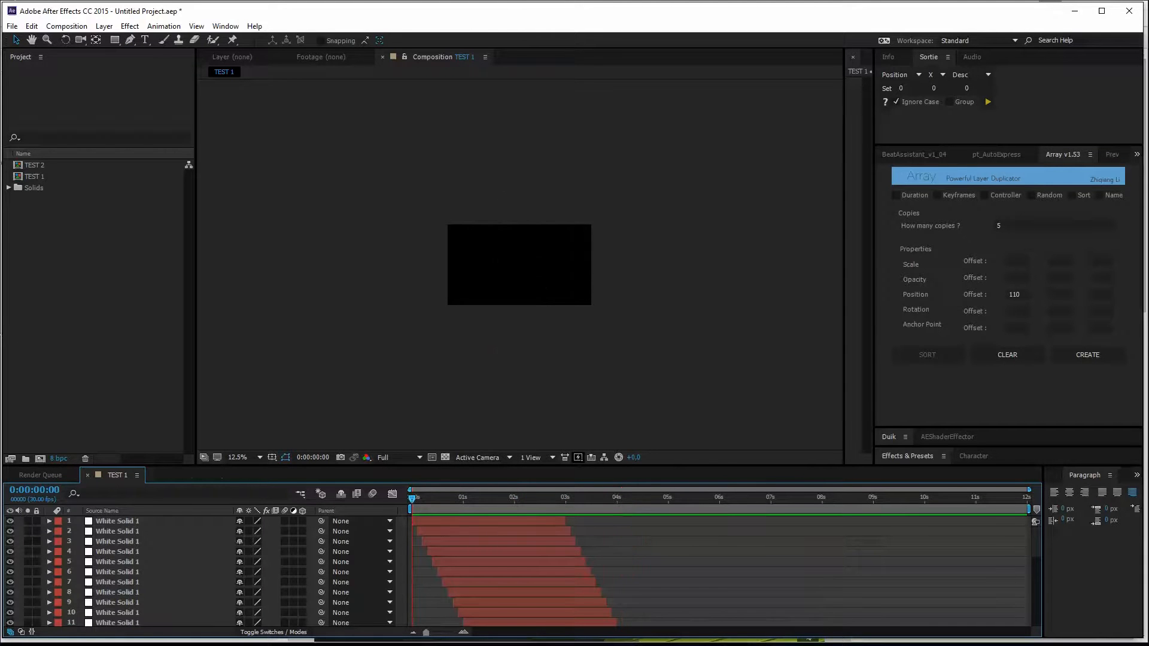
# Step: Switch into the TEST 2 comp and select all of its solid layers
pyautogui.click(95, 265)
pyautogui.doubleClick(30, 166)
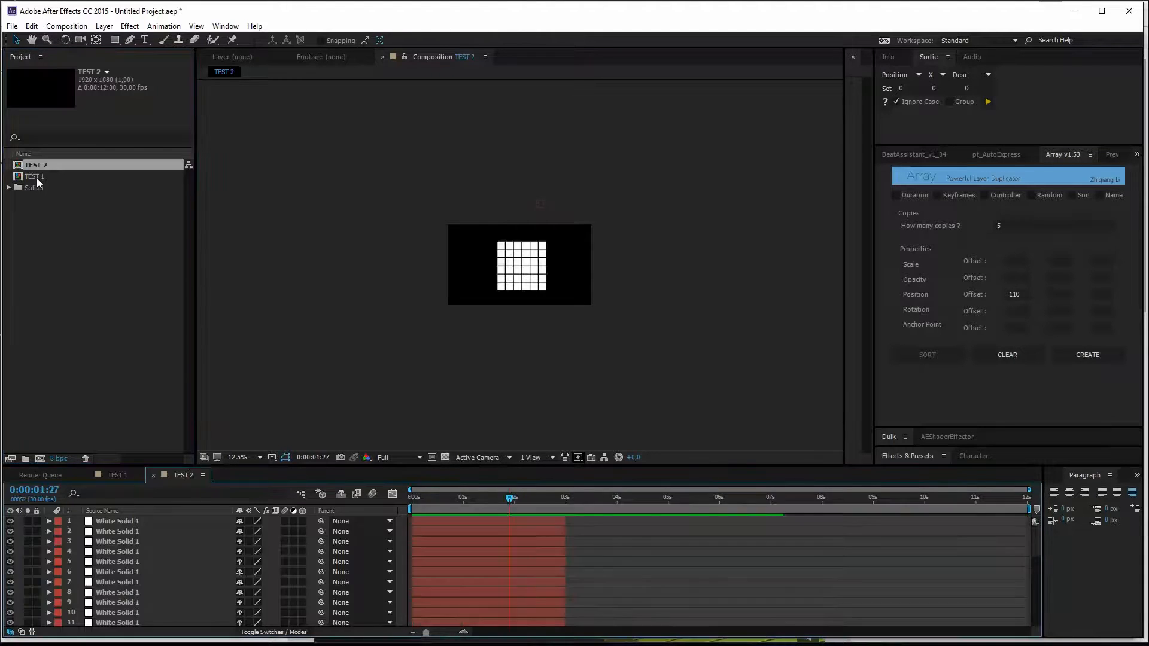
pyautogui.click(533, 554)
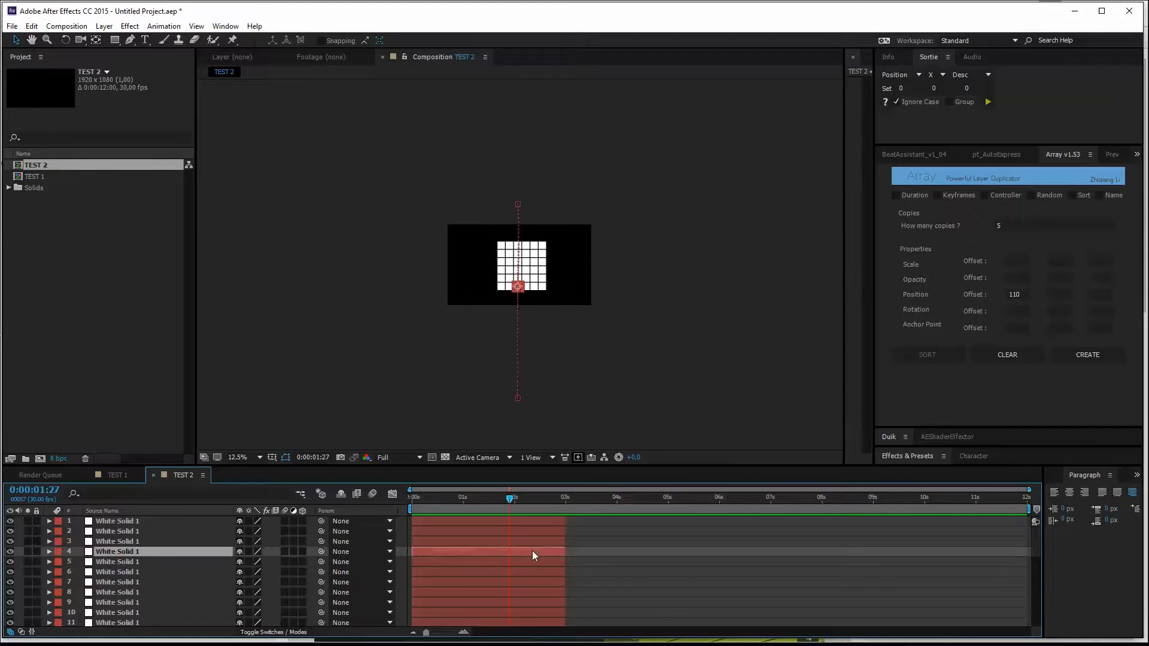
pyautogui.hotkey('ctrl', 'a')
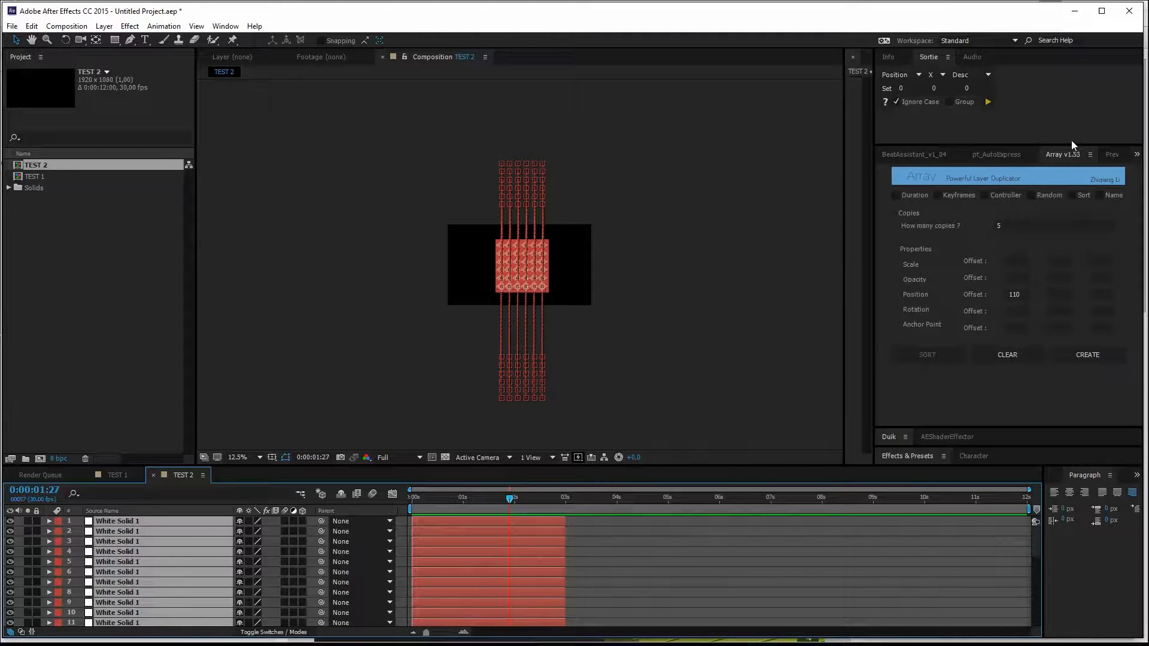
pyautogui.moveTo(1070, 148); pyautogui.dragTo(1071, 166)
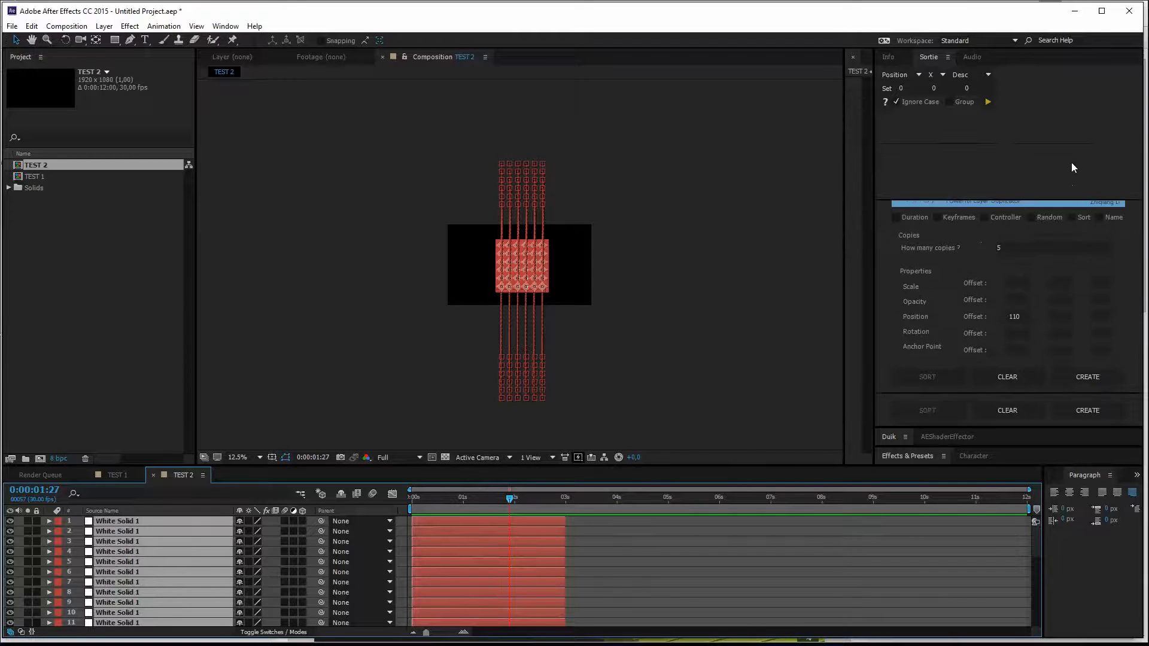
# Step: Sort the TEST 2 layers with Sortie by Position X in ascending order
pyautogui.click(891, 75)
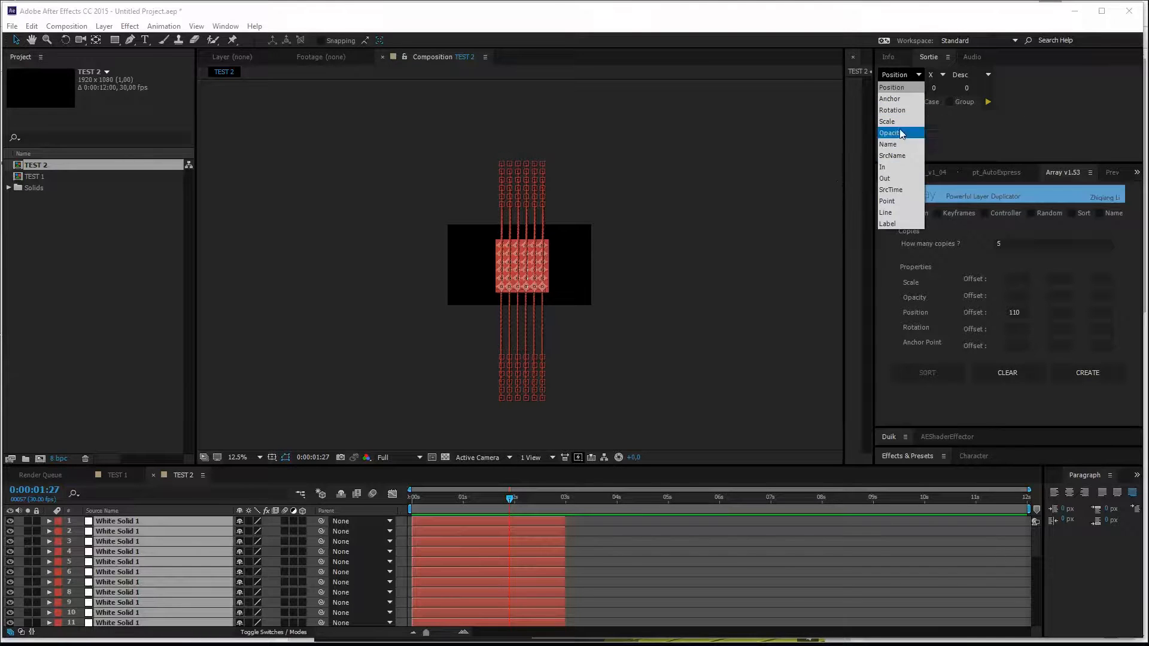
pyautogui.click(895, 89)
pyautogui.click(944, 75)
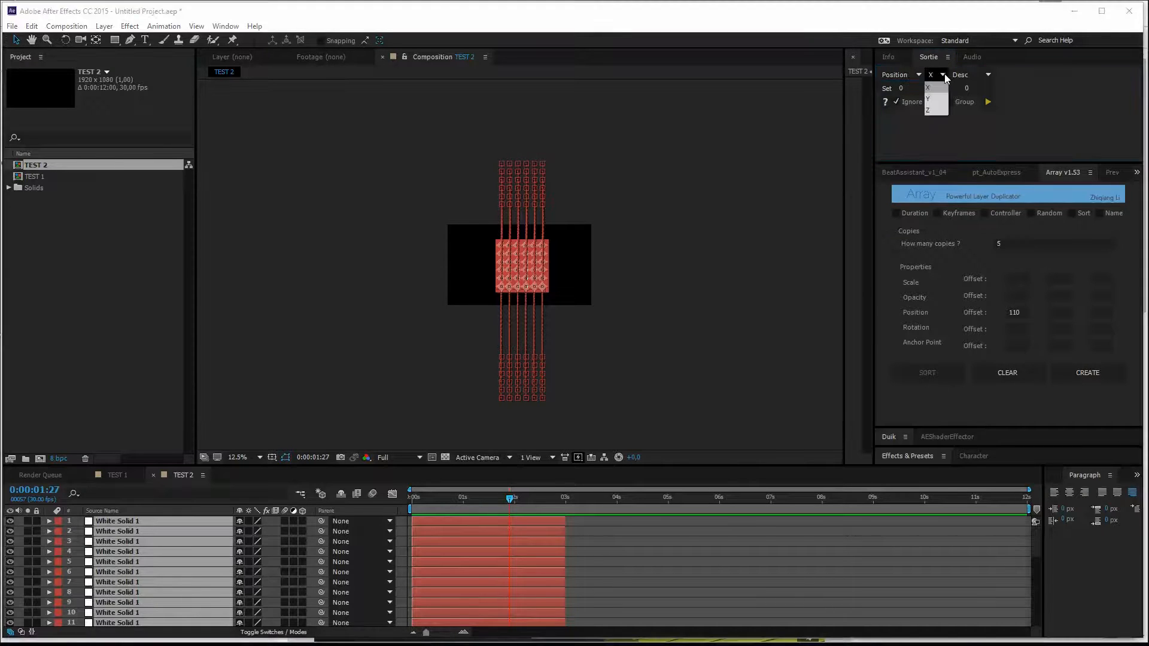
pyautogui.click(930, 86)
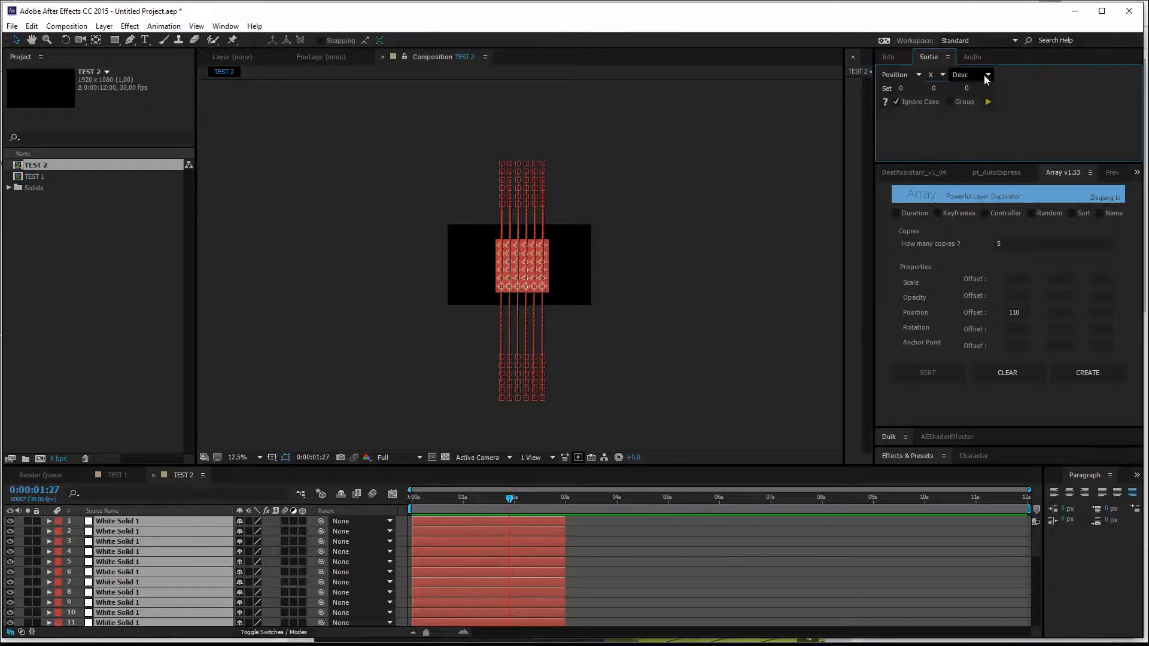
pyautogui.click(985, 75)
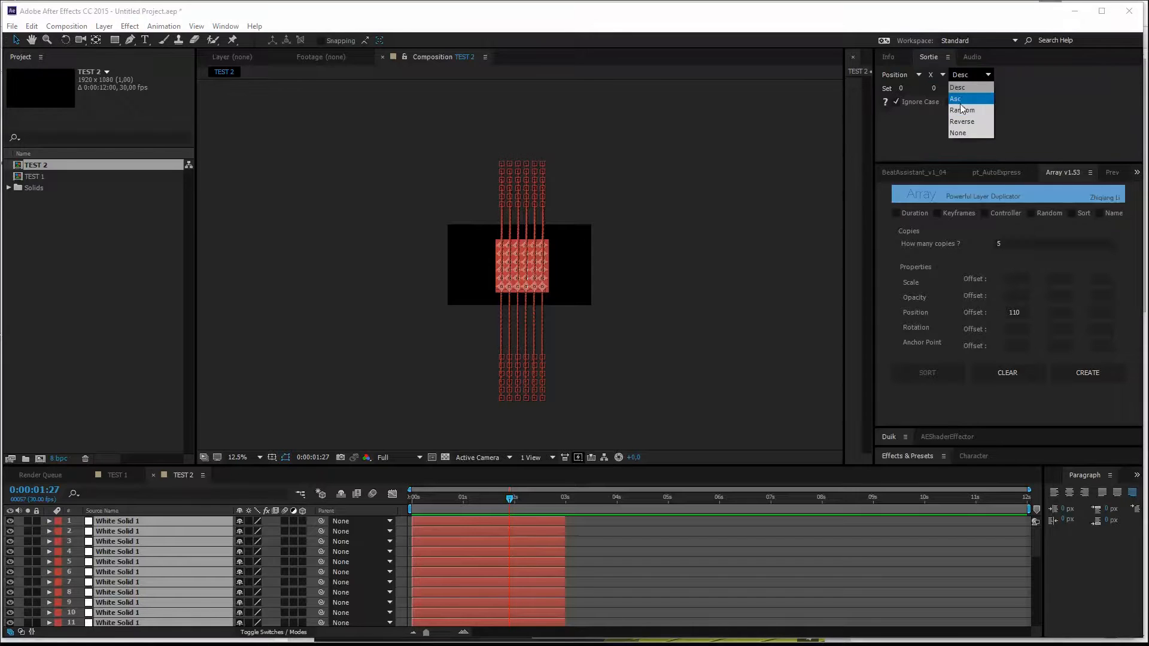
pyautogui.click(960, 99)
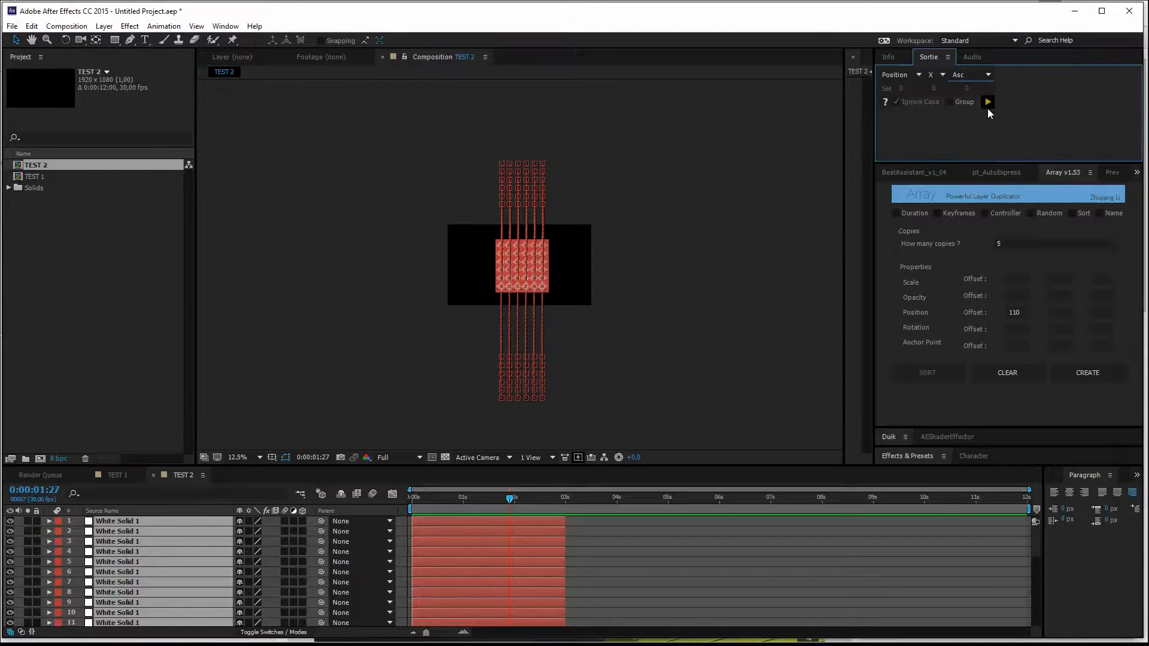
pyautogui.click(987, 102)
pyautogui.click(689, 561)
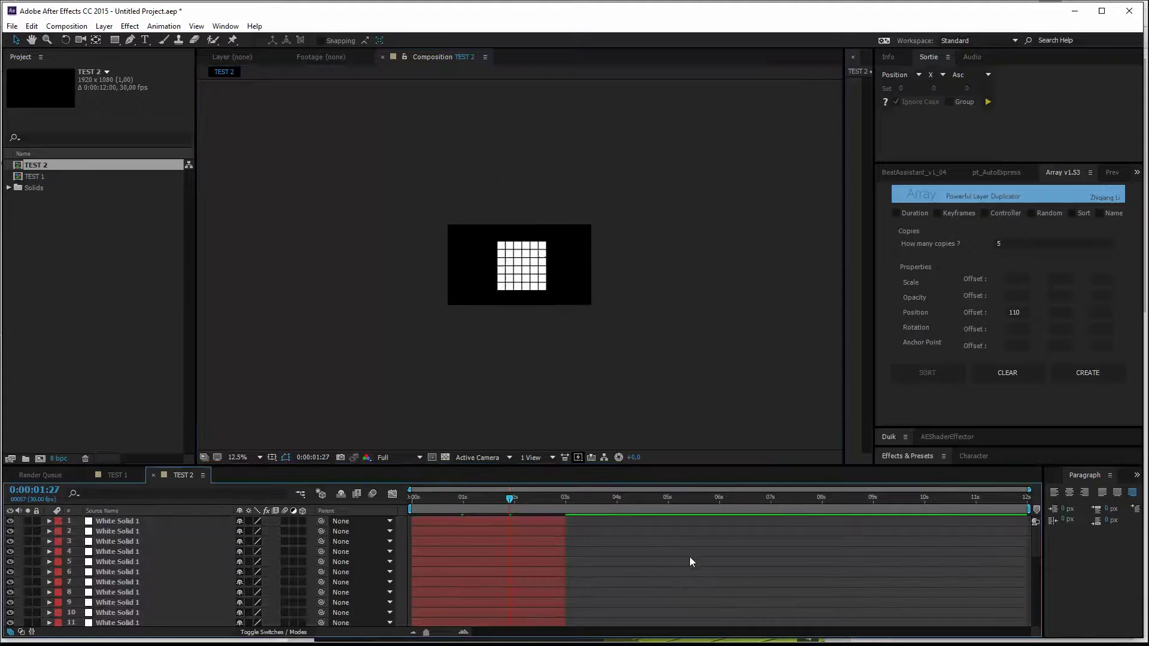
pyautogui.click(531, 523)
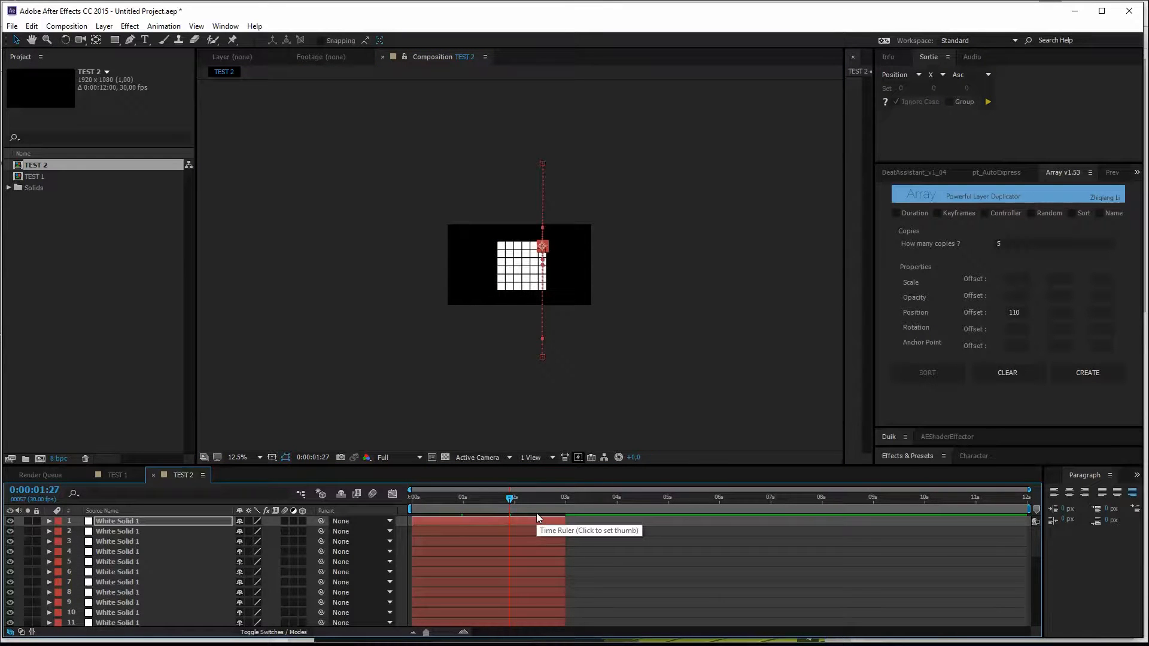
pyautogui.hotkey('ctrl', 'Down')
pyautogui.hotkey('ctrl', 'Down')
pyautogui.hotkey('ctrl', 'Down')
pyautogui.hotkey('ctrl', 'Down')
pyautogui.hotkey('ctrl', 'Down')
pyautogui.hotkey('ctrl', 'Down')
pyautogui.hotkey('ctrl', 'Down')
pyautogui.hotkey('ctrl', 'Down')
pyautogui.hotkey('ctrl', 'Down')
pyautogui.hotkey('ctrl', 'Down')
pyautogui.hotkey('ctrl', 'Down')
pyautogui.hotkey('ctrl', 'Down')
pyautogui.hotkey('ctrl', 'Down')
pyautogui.hotkey('ctrl', 'Down')
pyautogui.hotkey('ctrl', 'Down')
pyautogui.hotkey('ctrl', 'Down')
pyautogui.hotkey('ctrl', 'Down')
pyautogui.hotkey('ctrl', 'Down')
pyautogui.hotkey('ctrl', 'Down')
pyautogui.hotkey('ctrl', 'Down')
pyautogui.hotkey('ctrl', 'Down')
pyautogui.hotkey('ctrl', 'Down')
pyautogui.hotkey('ctrl', 'Down')
pyautogui.hotkey('ctrl', 'Down')
pyautogui.hotkey('ctrl', 'Down')
pyautogui.hotkey('ctrl', 'Down')
pyautogui.hotkey('ctrl', 'Down')
pyautogui.scroll(-3, 634, 581)
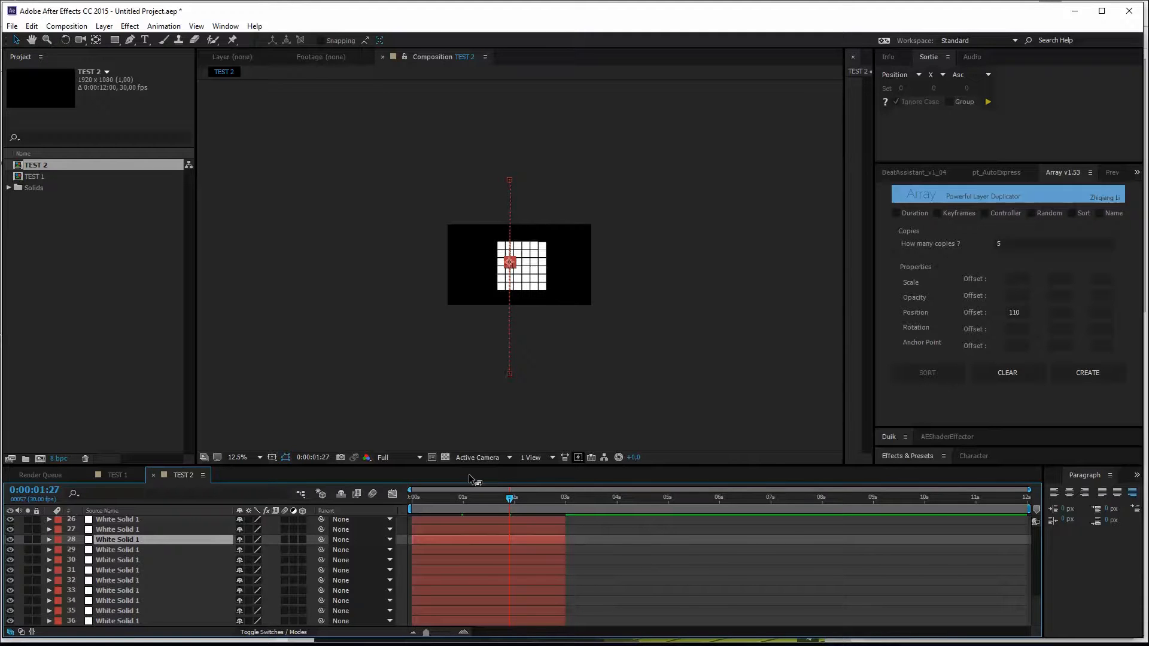
pyautogui.scroll(5, 553, 621)
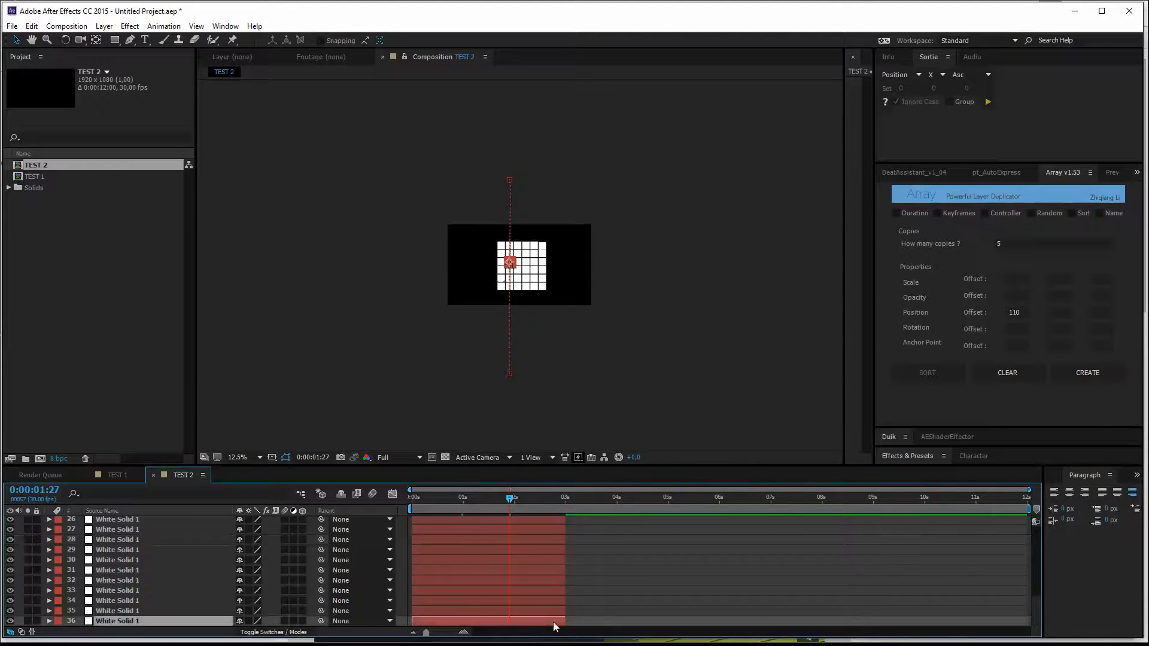
pyautogui.scroll(5, 553, 620)
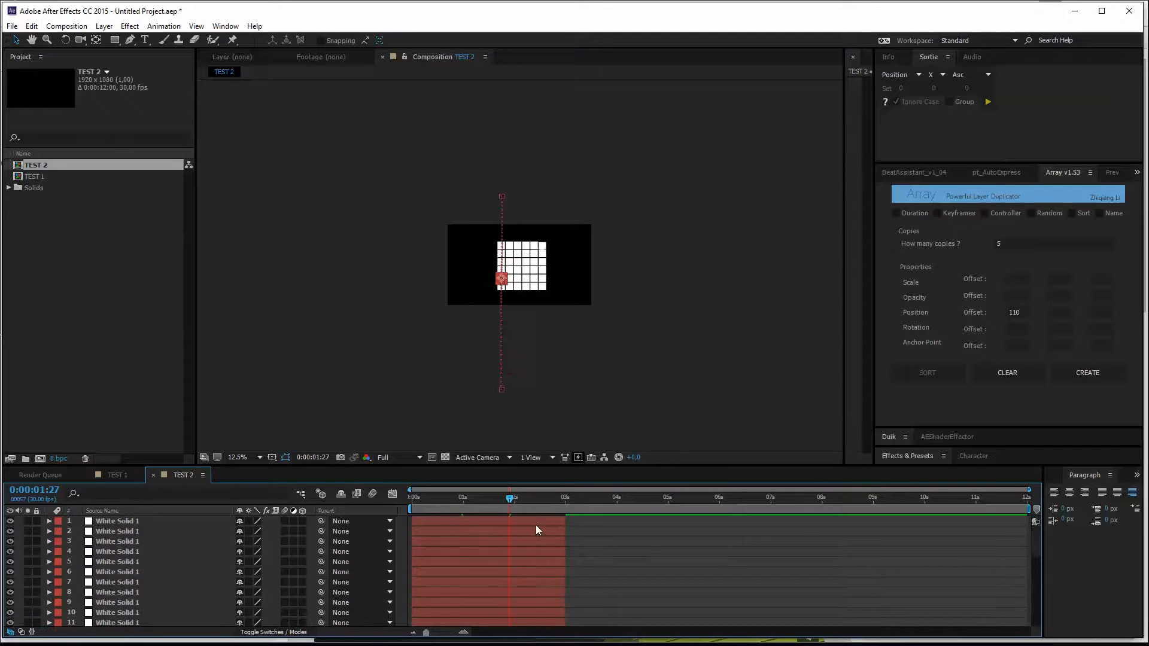
pyautogui.hotkey('ctrl', 'a')
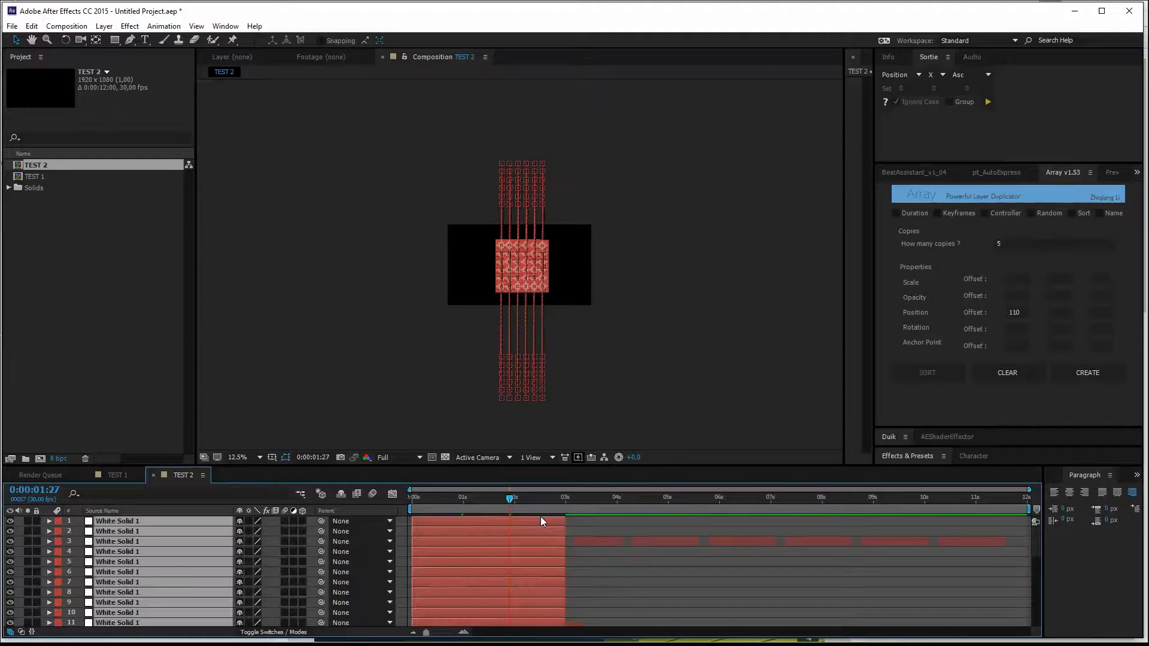
# Step: Sequence all TEST 2 layers via Keyframe Assistant with default settings
pyautogui.rightClick(535, 525)
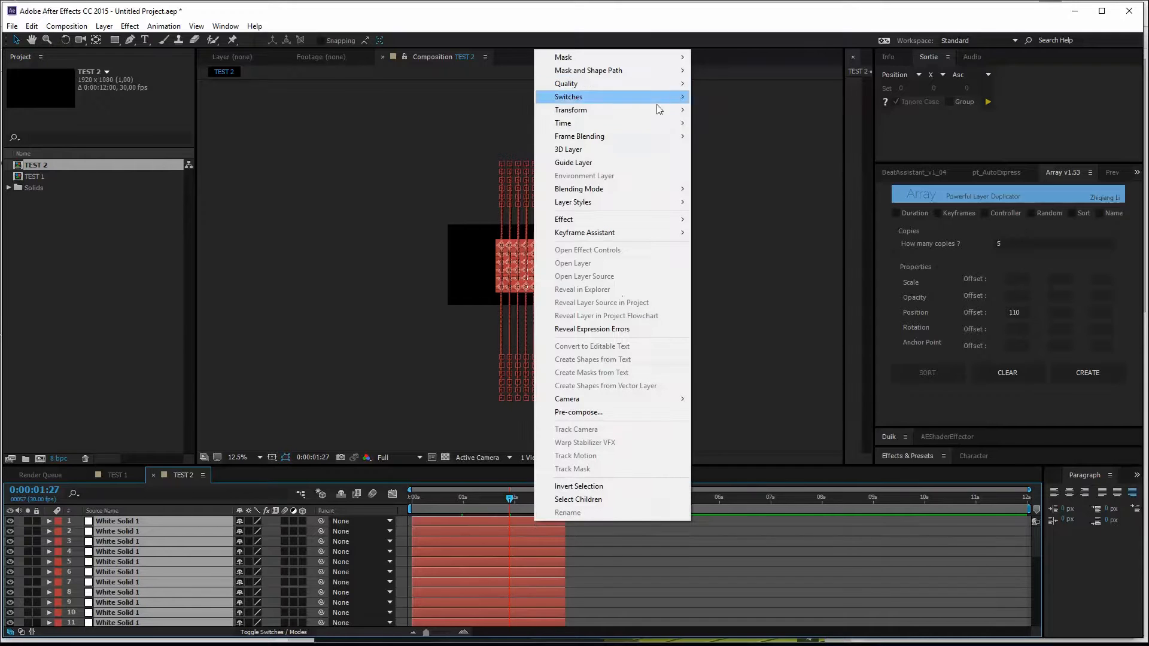
pyautogui.moveTo(584, 233)
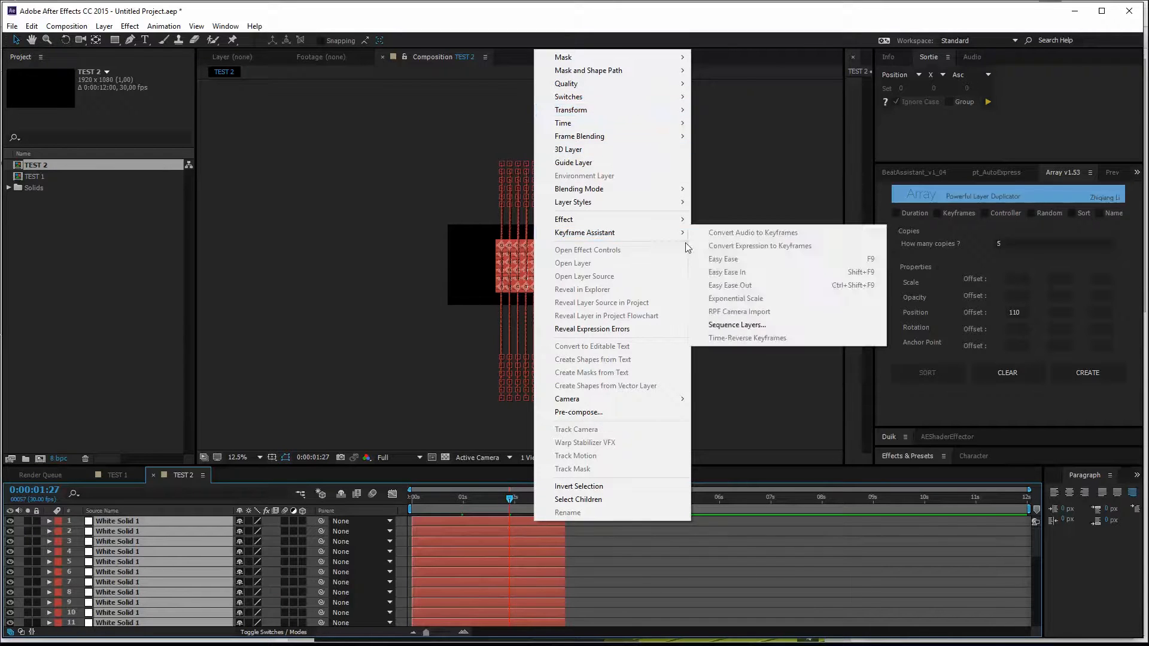
pyautogui.click(770, 328)
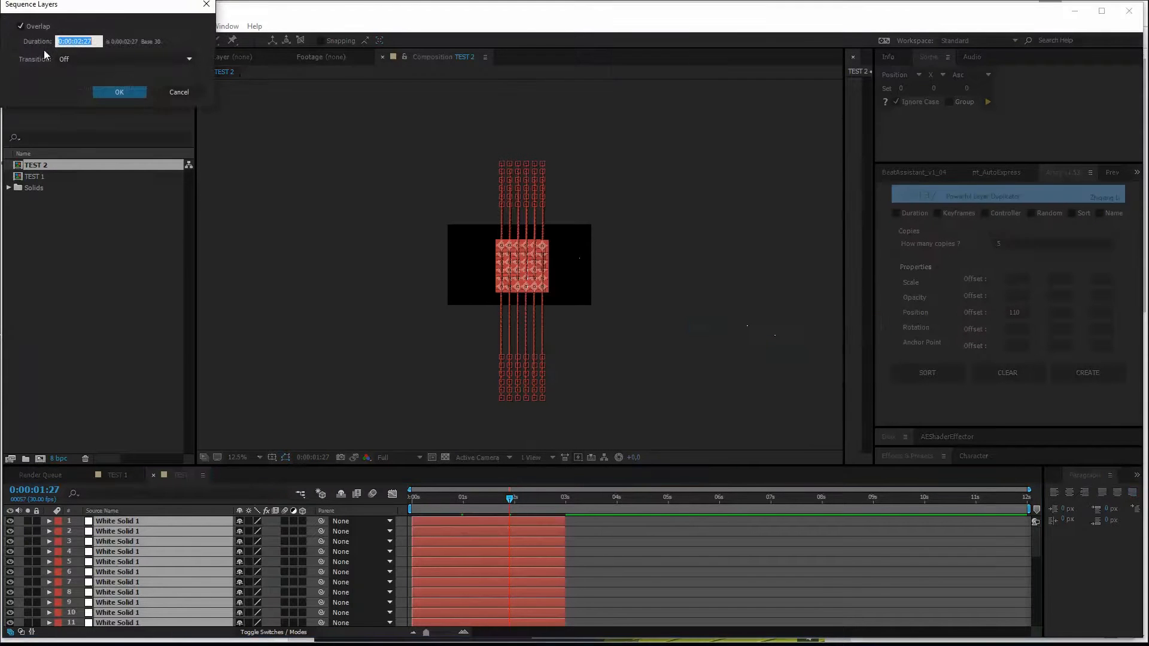
pyautogui.click(113, 92)
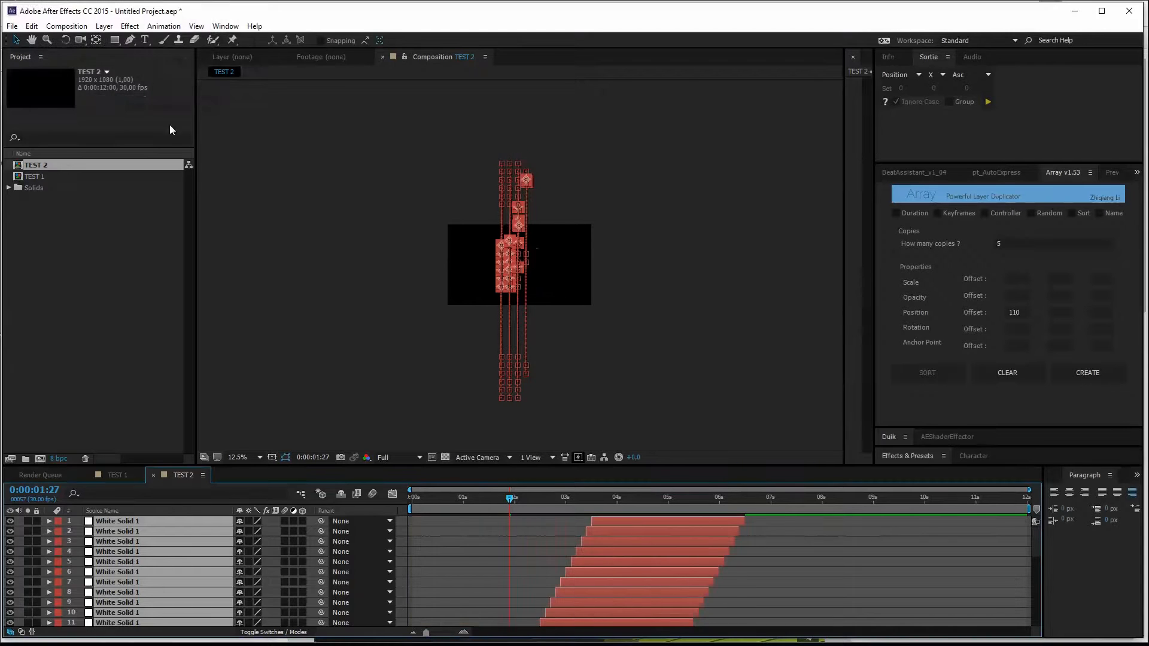
# Step: Deselect the layers and preview the cascading squares, then stop playback
pyautogui.click(460, 250)
pyautogui.press('space')
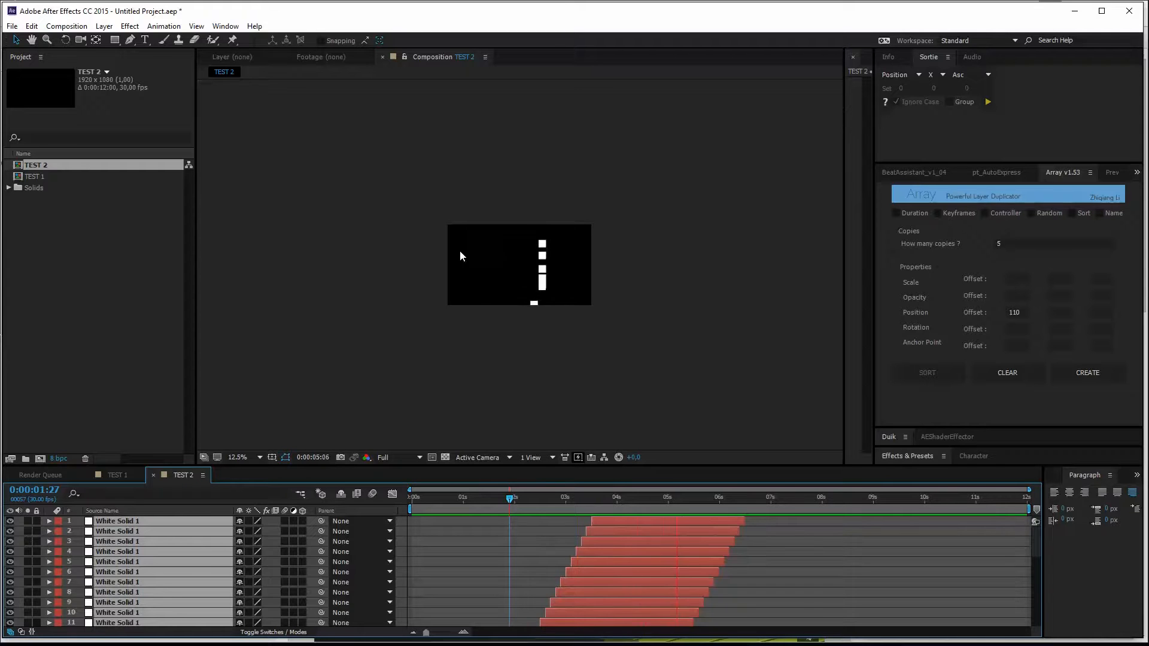
pyautogui.press('space')
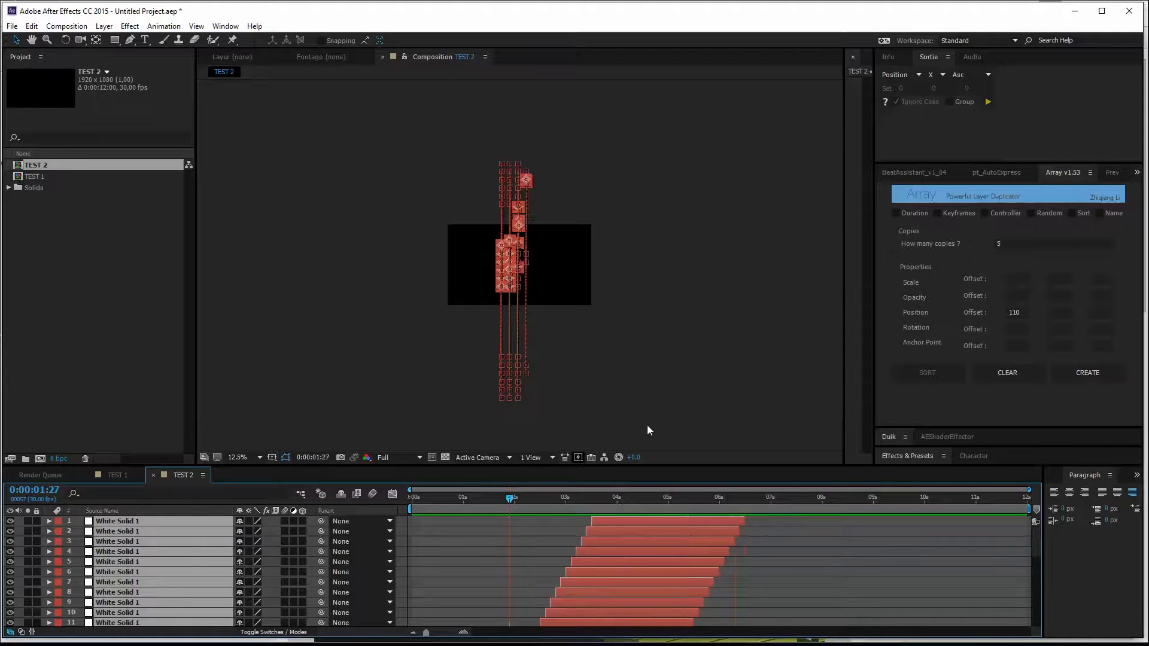
# Step: Undo the sequencing so all solids start at zero, then select layers 26 through 36
pyautogui.hotkey('ctrl', 'z')
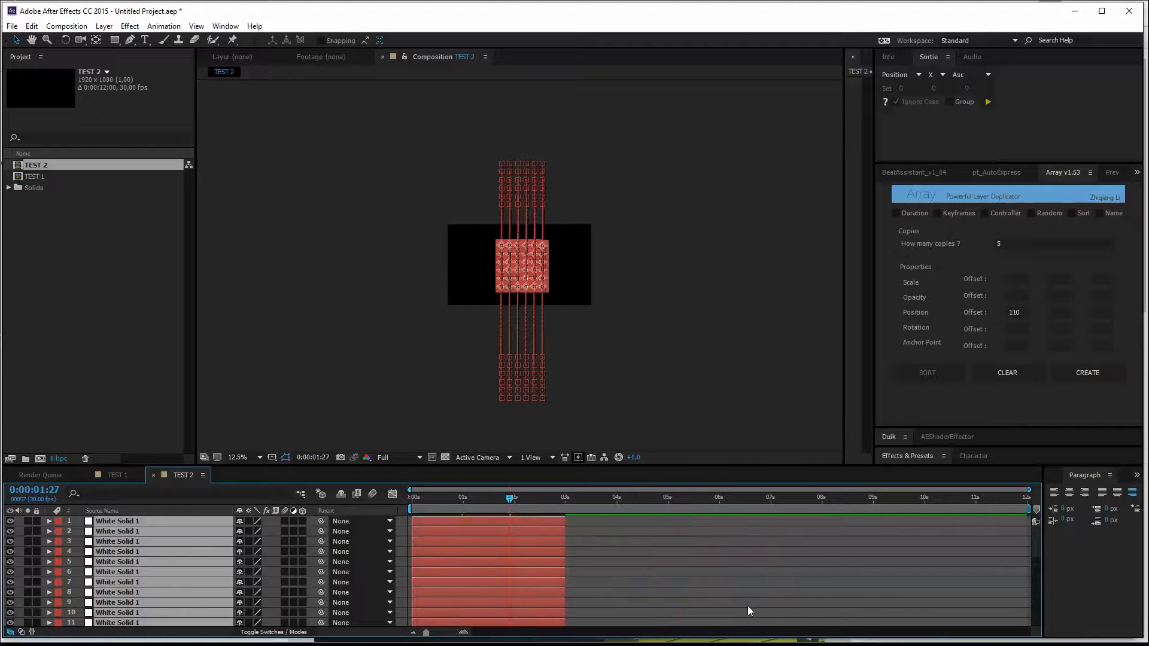
pyautogui.click(589, 593)
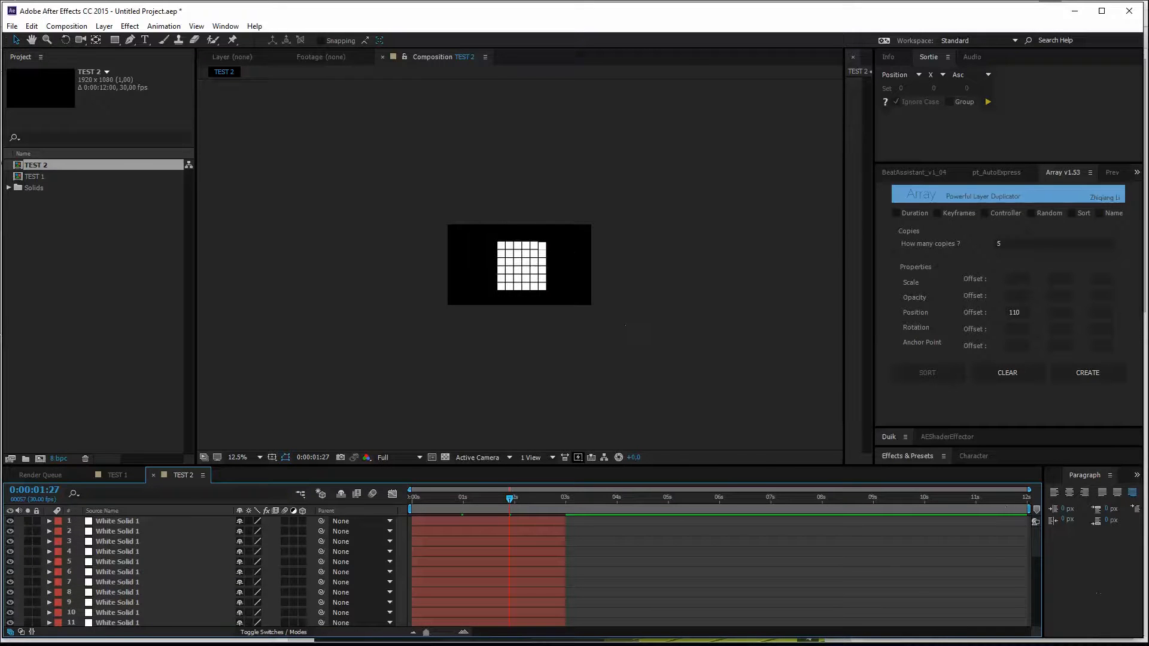
pyautogui.click(446, 523)
pyautogui.scroll(-5, 490, 574)
pyautogui.keyDown('shift'); pyautogui.click(501, 615); pyautogui.keyUp('shift')
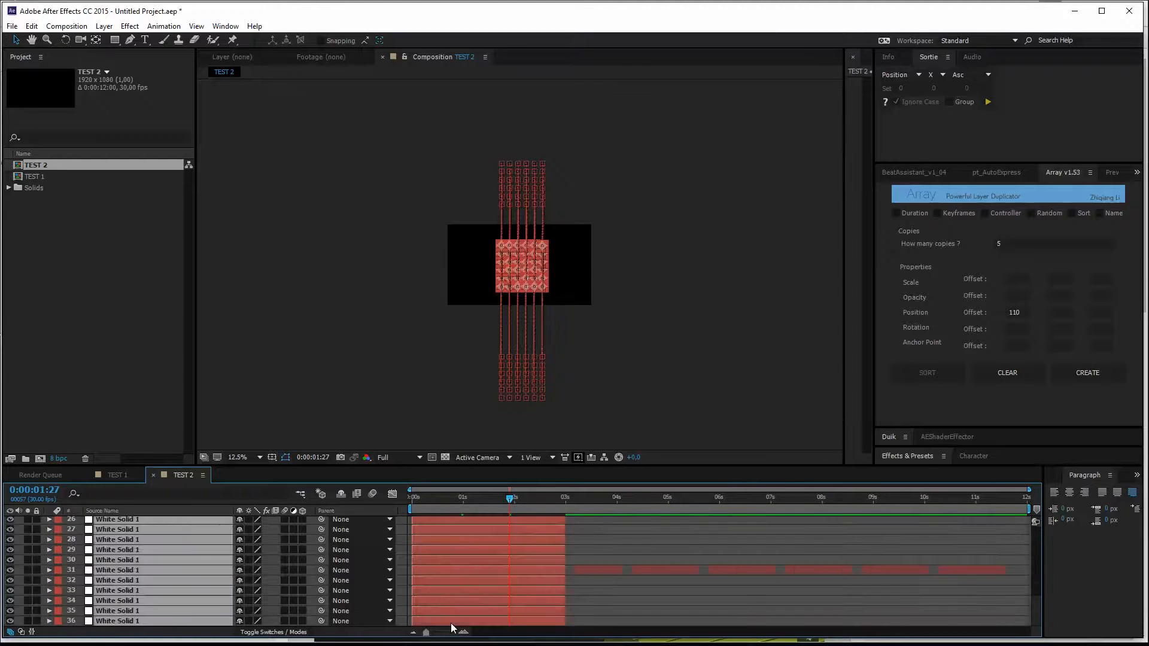
# Step: Sequence only layers 26 to 36 of TEST 2 via Keyframe Assistant
pyautogui.rightClick(501, 615)
pyautogui.moveTo(501, 334)
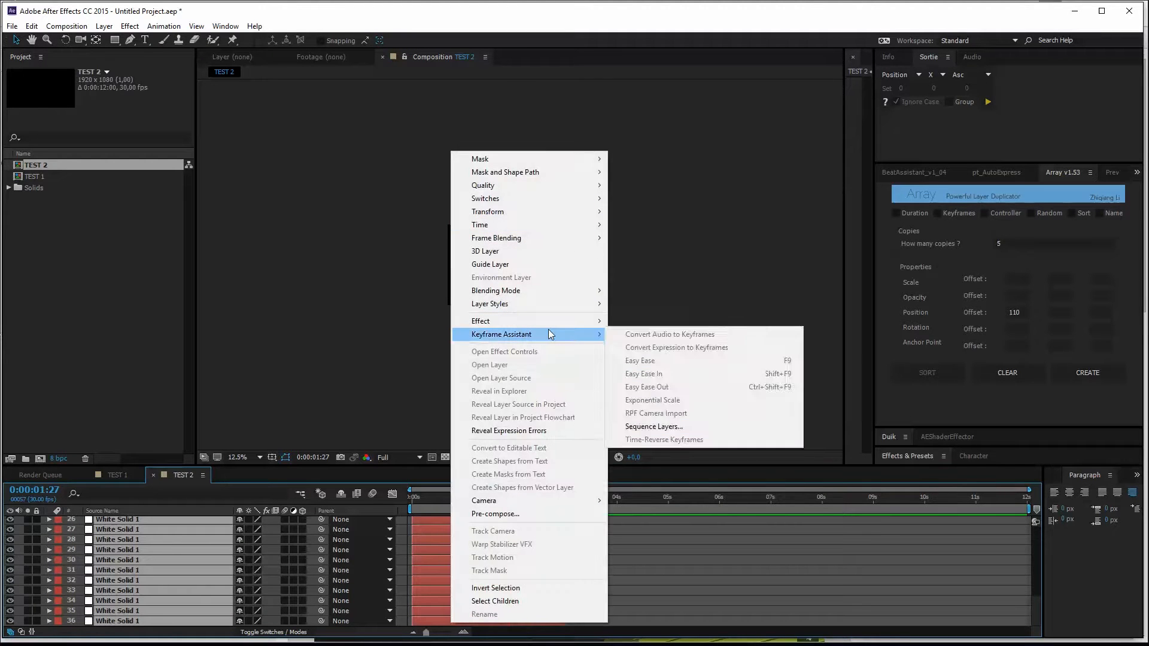
pyautogui.click(712, 423)
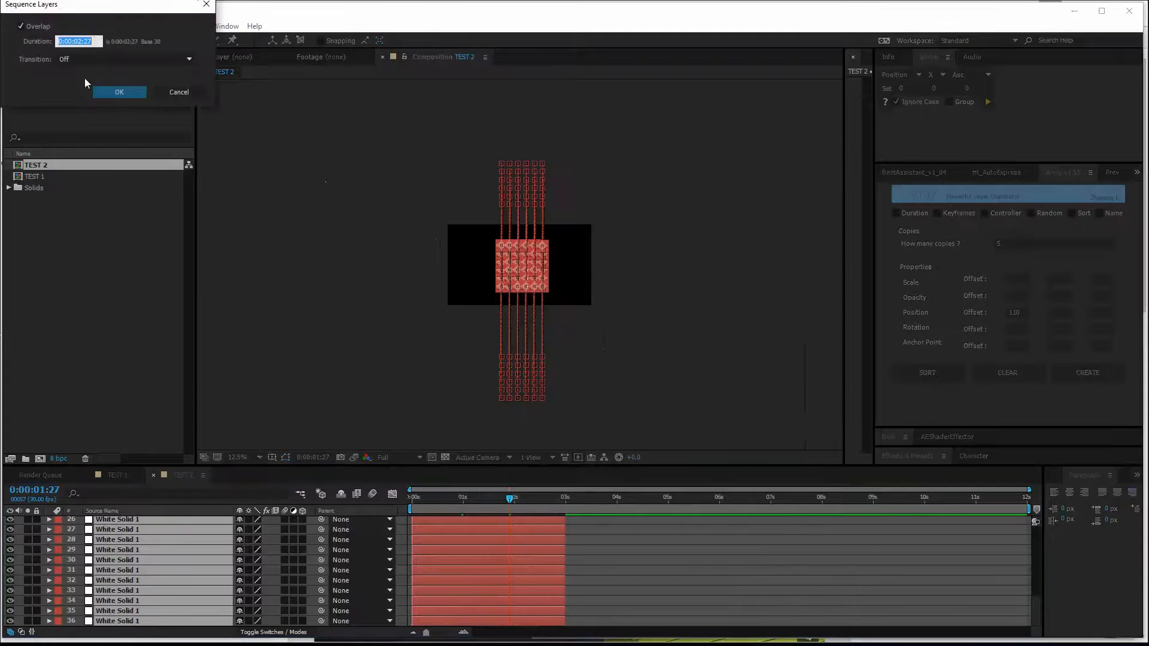
pyautogui.click(114, 94)
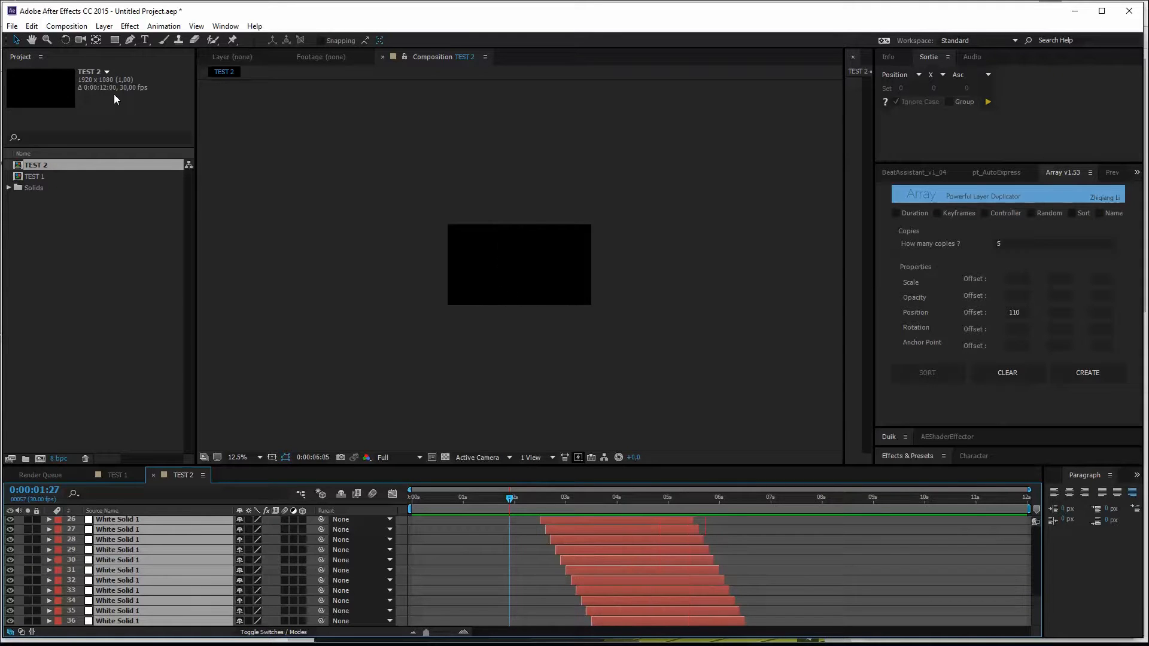
# Step: Stop playback and start a new 1920×1080 composition from the Composition menu
pyautogui.press('space')
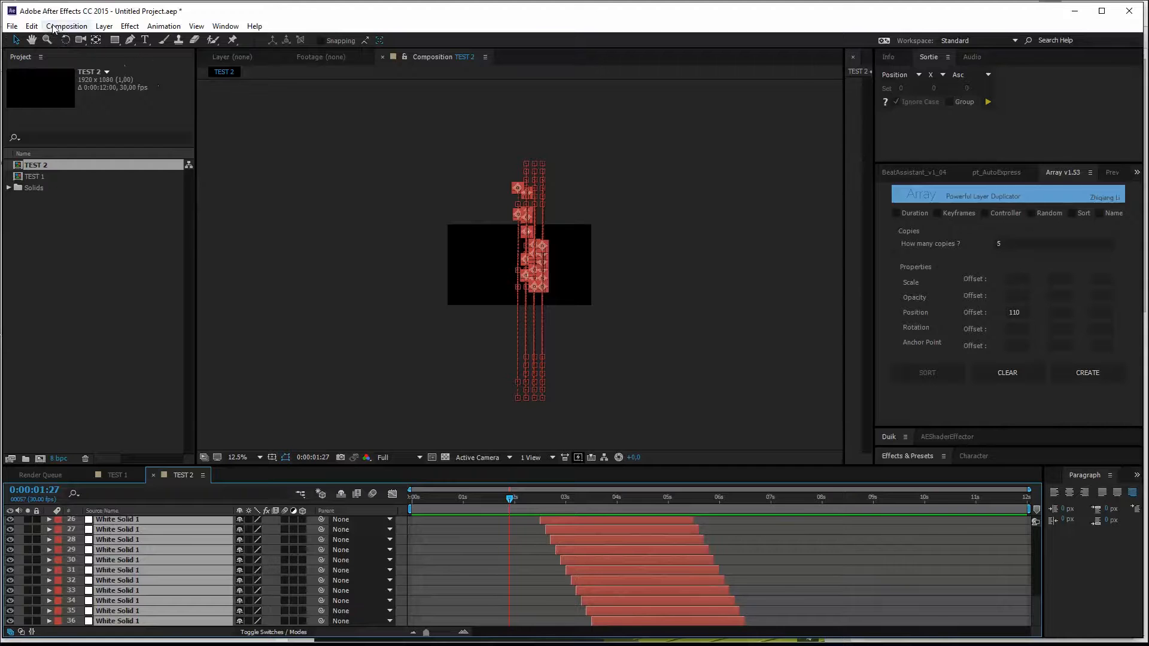
pyautogui.click(67, 25)
pyautogui.click(81, 37)
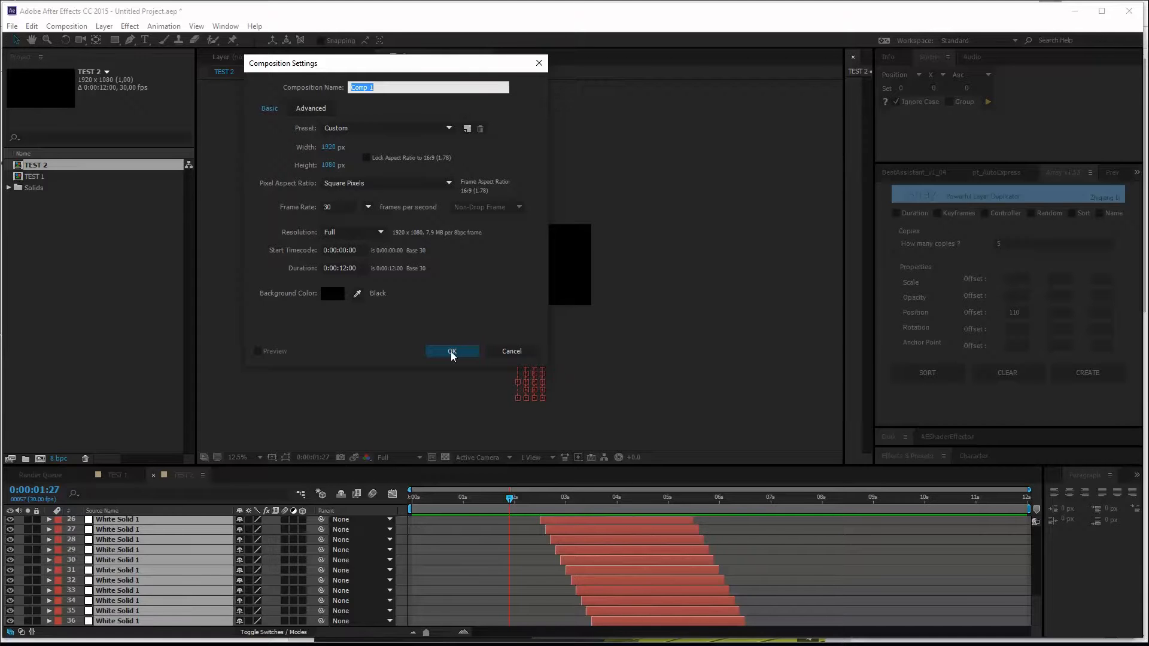
# Step: Confirm Comp 1 and add a white solid 200 px wide by 20 px tall
pyautogui.click(451, 354)
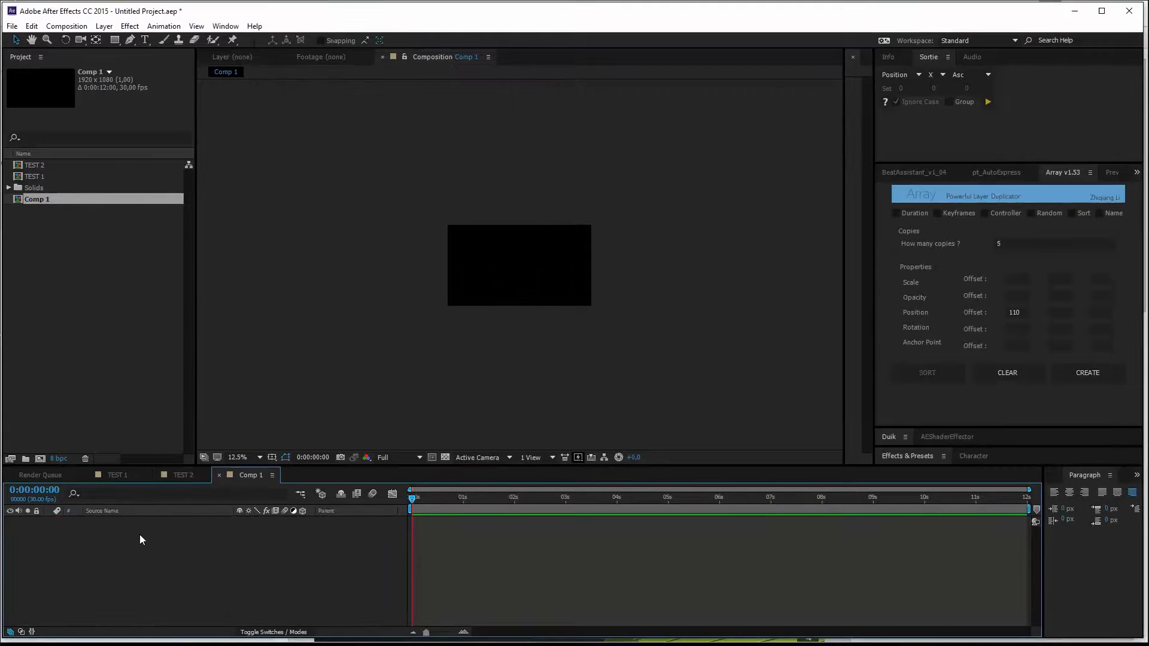
pyautogui.hotkey('ctrl', 'y')
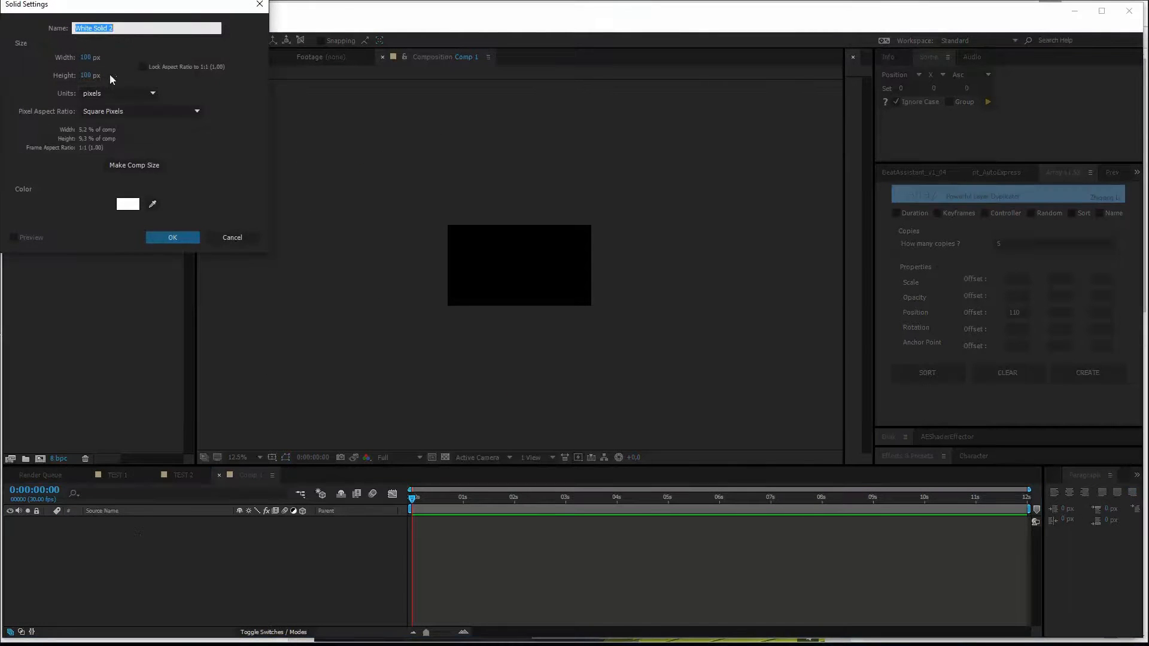
pyautogui.click(87, 75)
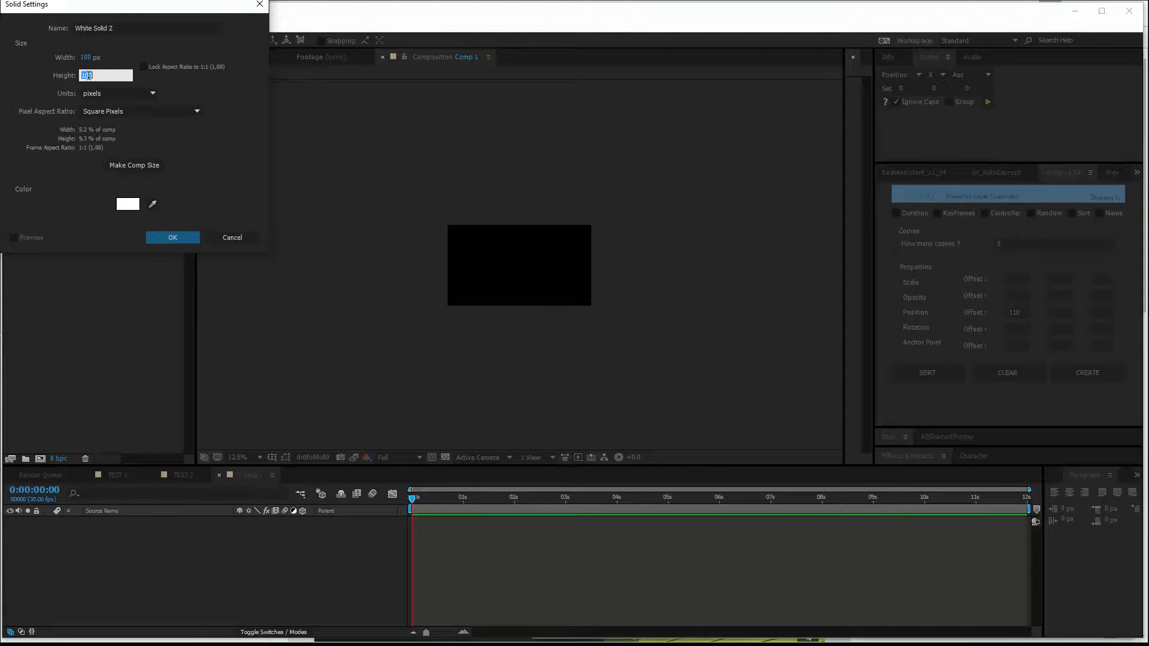
pyautogui.write('20')
pyautogui.click(86, 58)
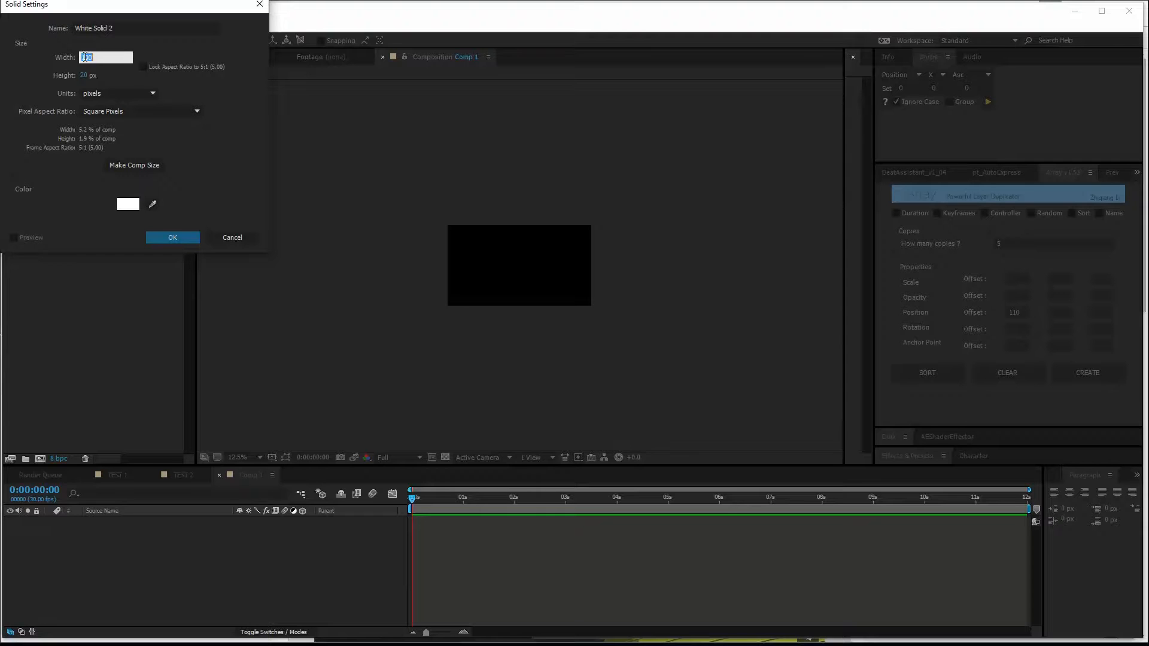
pyautogui.write('200')
pyautogui.click(173, 237)
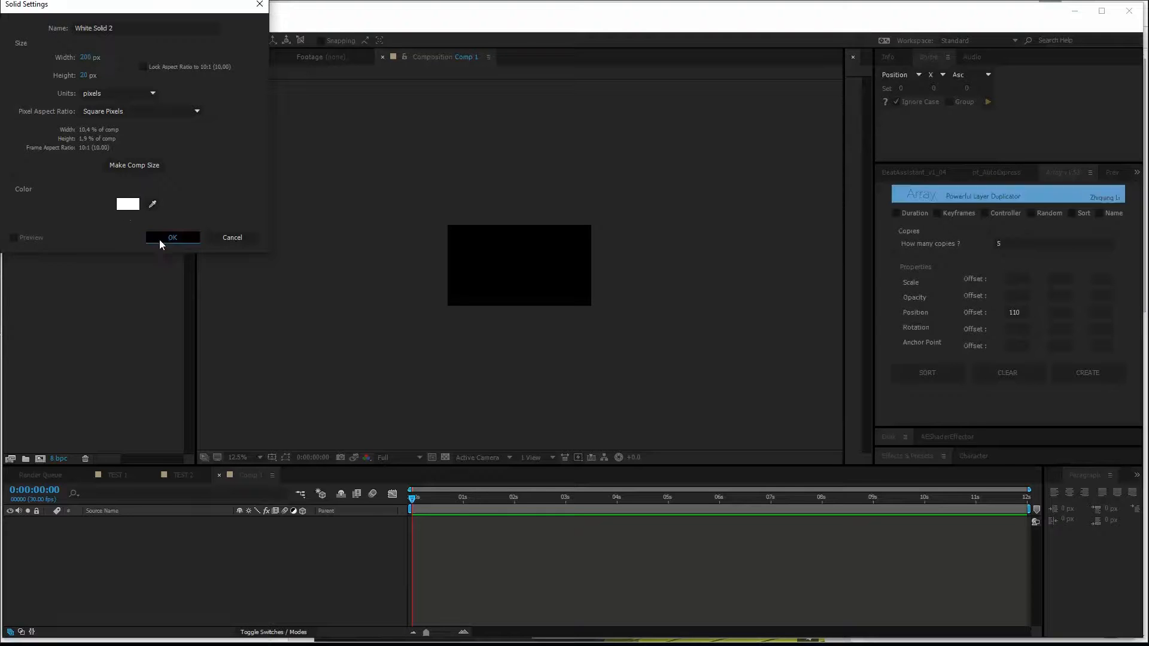
pyautogui.scroll(1, 492, 241)
pyautogui.scroll(1, 493, 241)
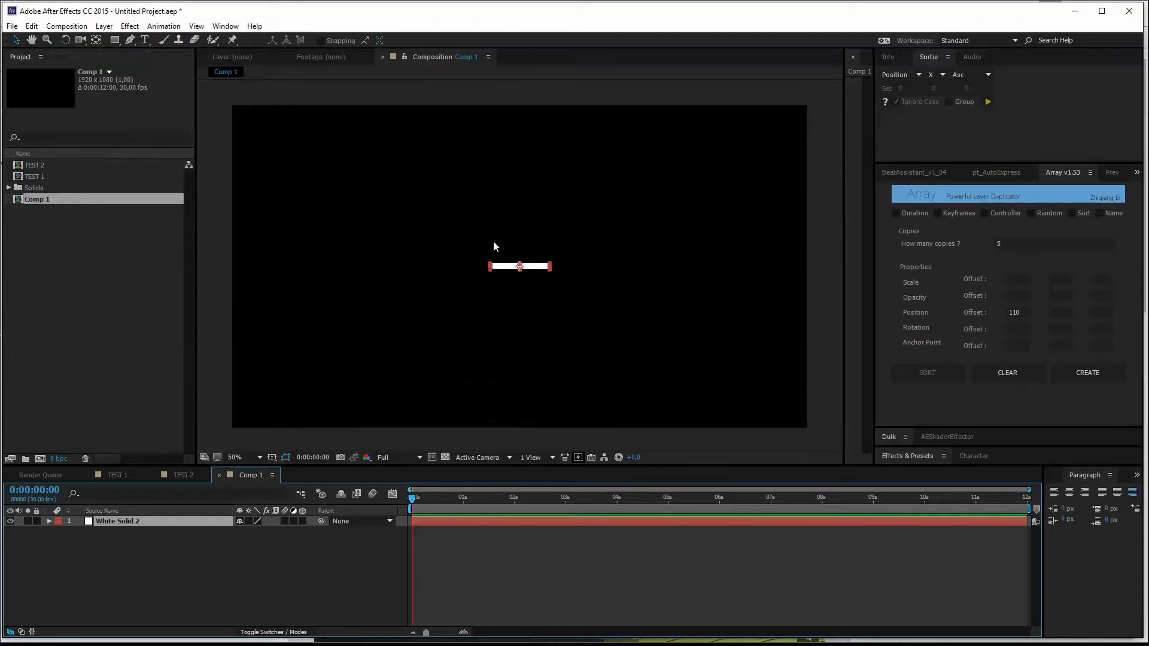
pyautogui.scroll(-1, 492, 241)
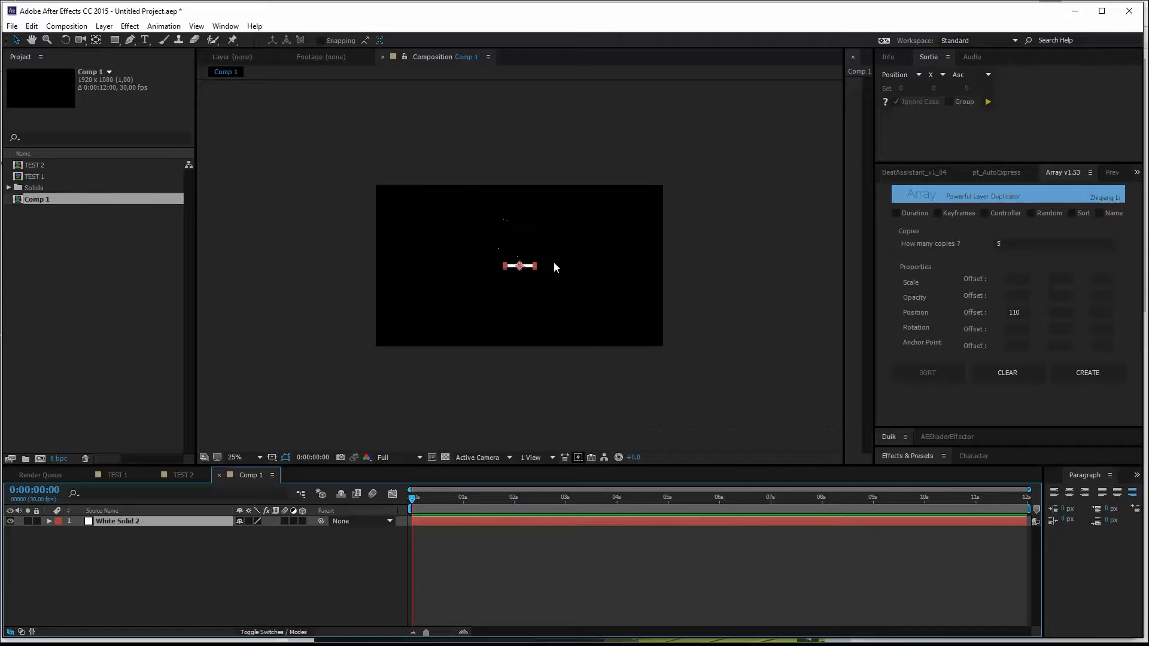
# Step: Drag the bar to the top of the frame and move its anchor point to the comp centre with Pan Behind
pyautogui.click(498, 514)
pyautogui.moveTo(497, 501); pyautogui.dragTo(272, 500)
pyautogui.scroll(1, 487, 276)
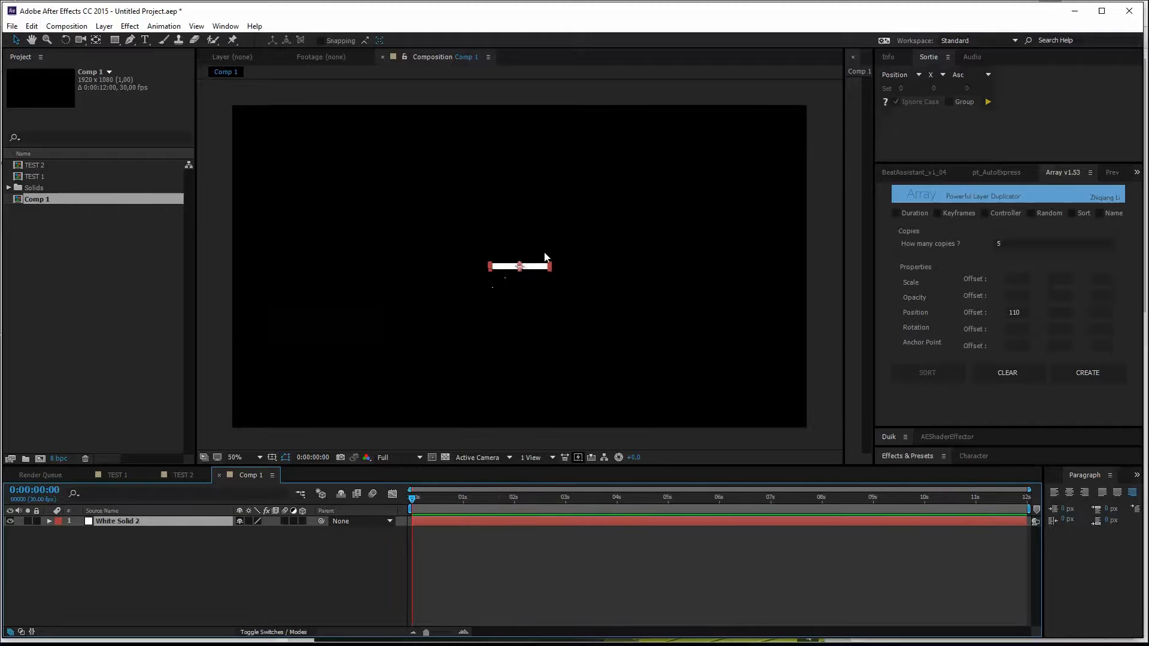
pyautogui.moveTo(528, 246); pyautogui.dragTo(520, 125)
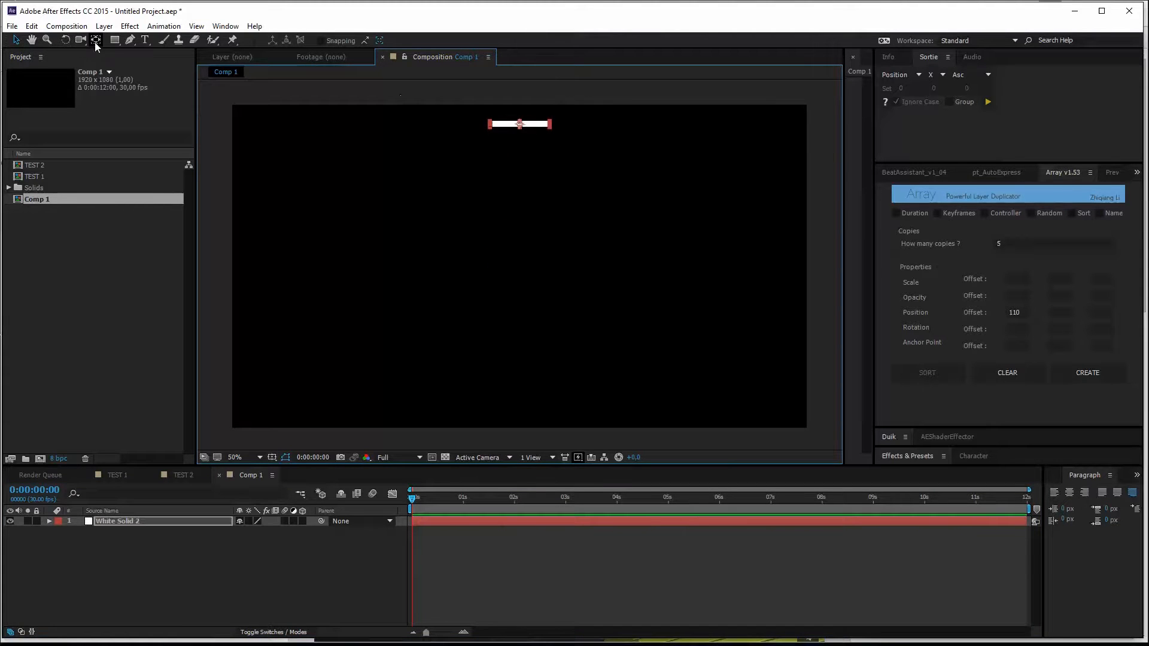
pyautogui.click(96, 42)
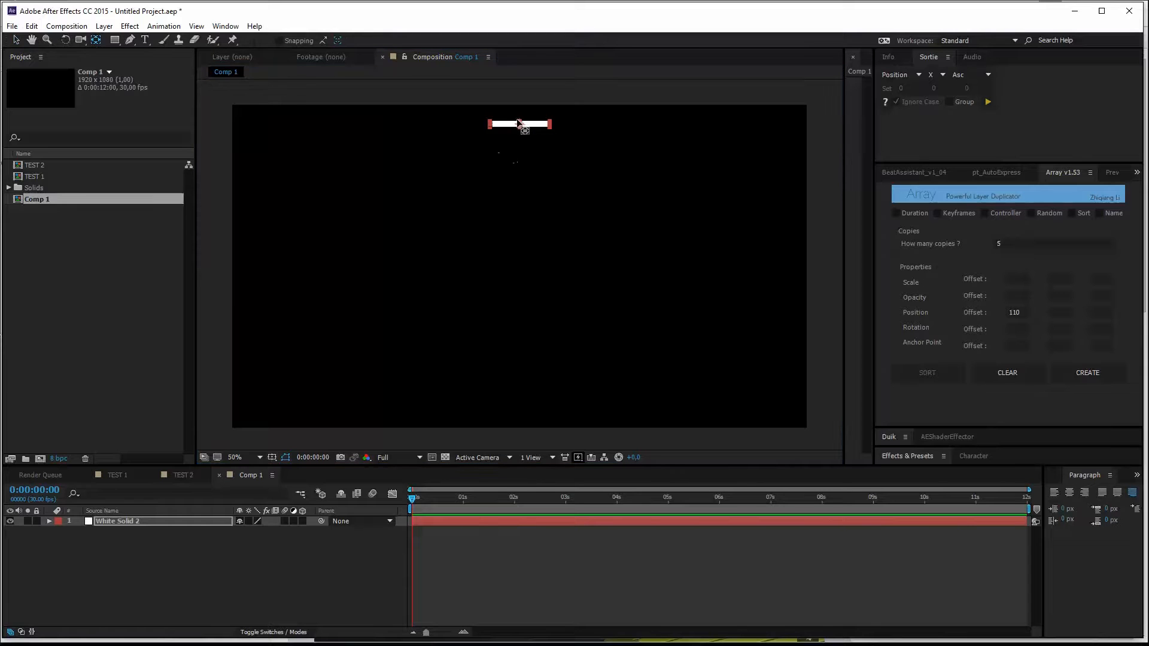
pyautogui.moveTo(518, 124)
pyautogui.mouseDown()
pyautogui.moveTo(435, 216)
pyautogui.moveTo(520, 284)
pyautogui.moveTo(521, 241)
pyautogui.moveTo(520, 270)
pyautogui.mouseUp()
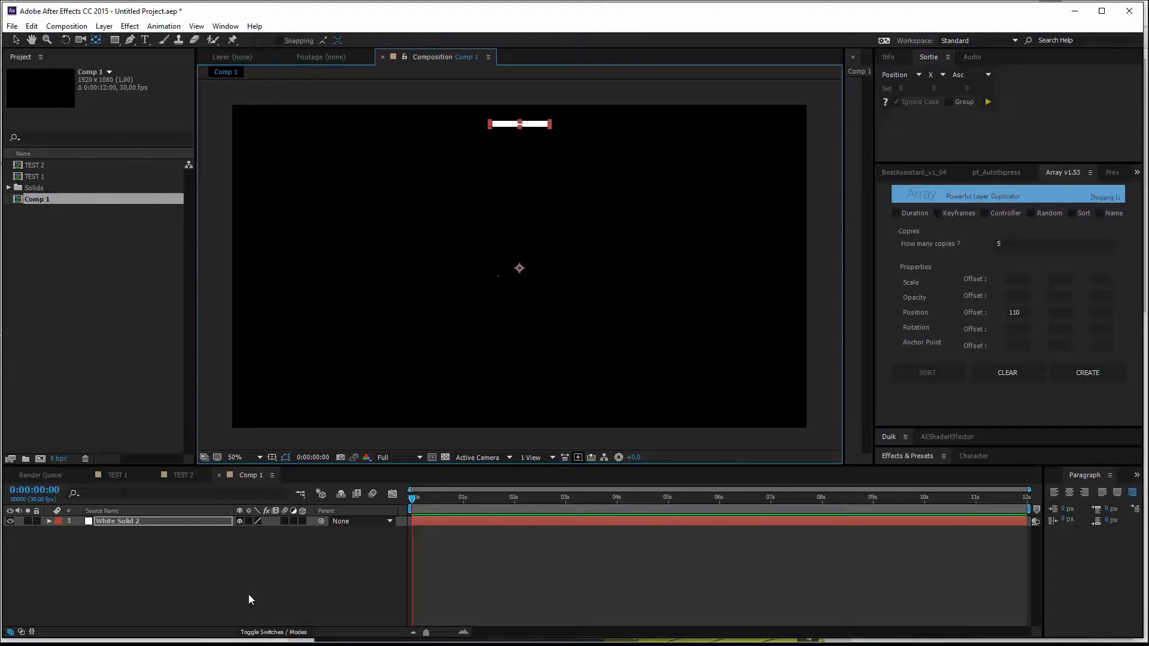
pyautogui.click(119, 521)
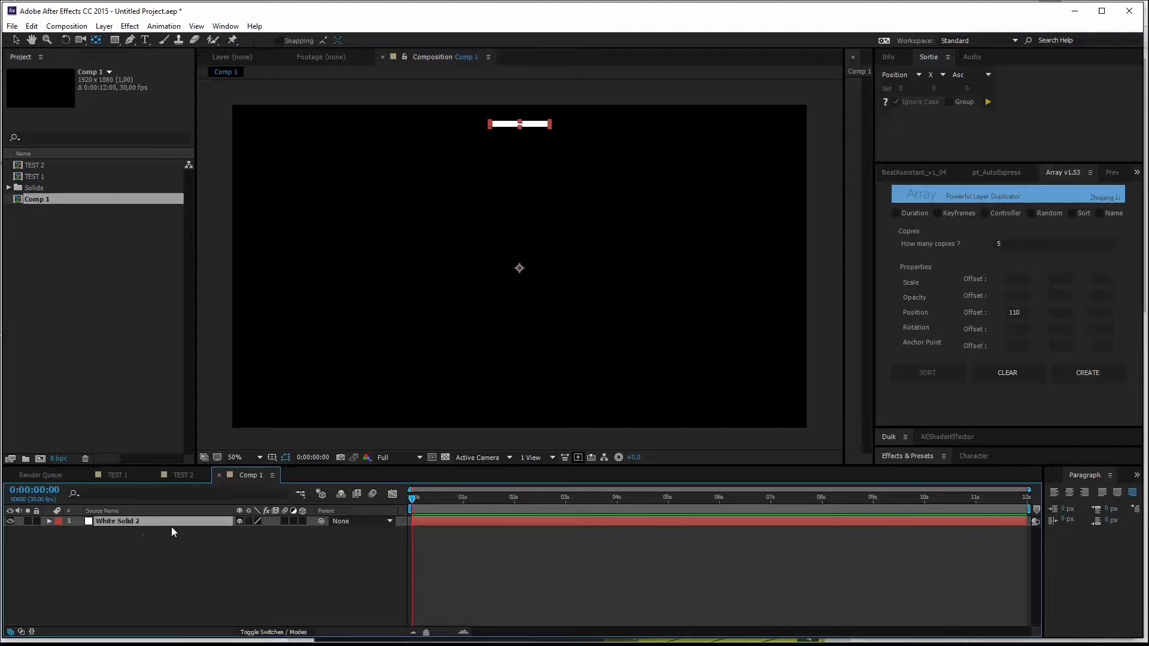
# Step: Create 11 copies with the Array script at 30° rotation offset, forming a twelve-bar ring
pyautogui.click(998, 244)
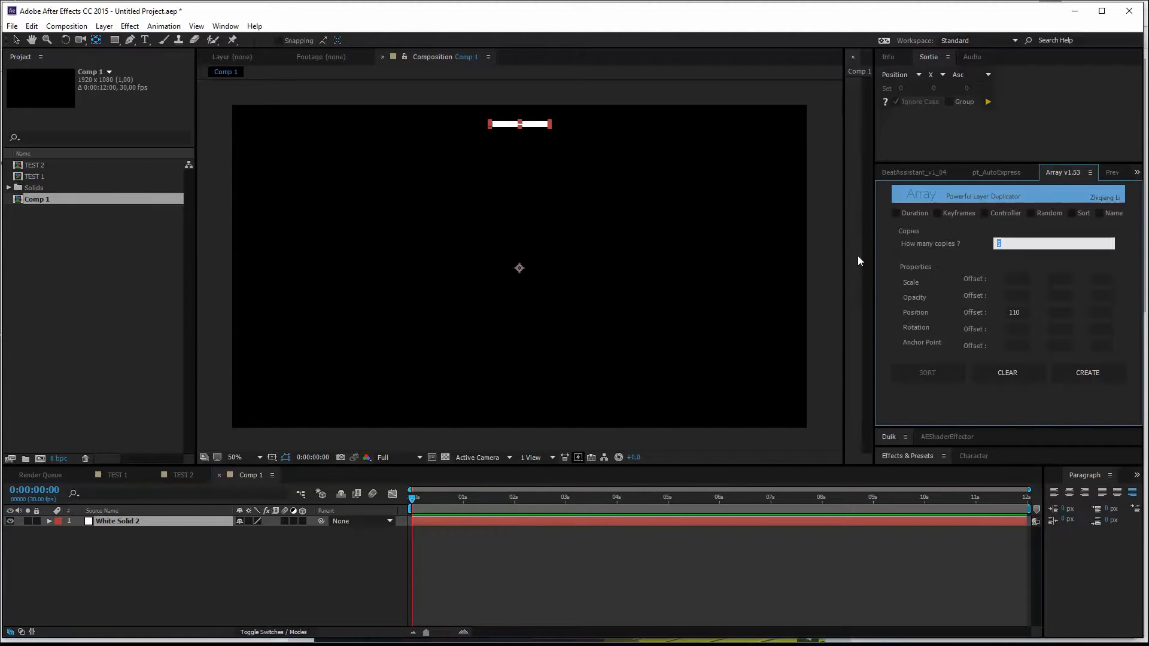
pyautogui.press('BackSpace')
pyautogui.write('11')
pyautogui.click(1020, 313)
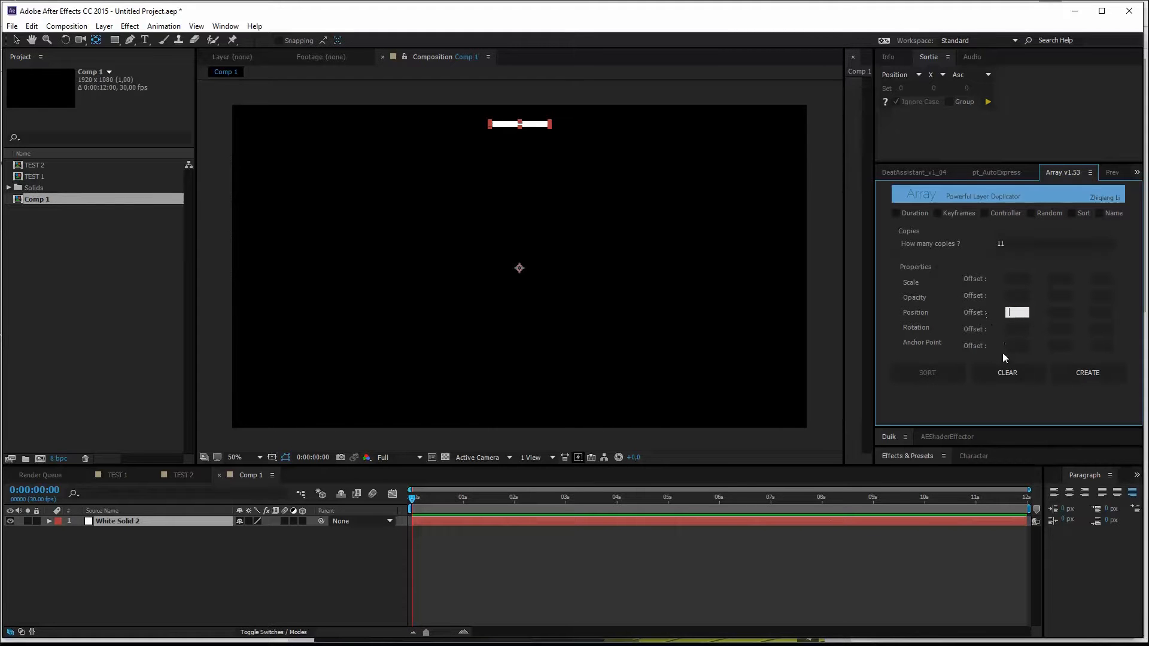
pyautogui.click(1016, 329)
pyautogui.write('30')
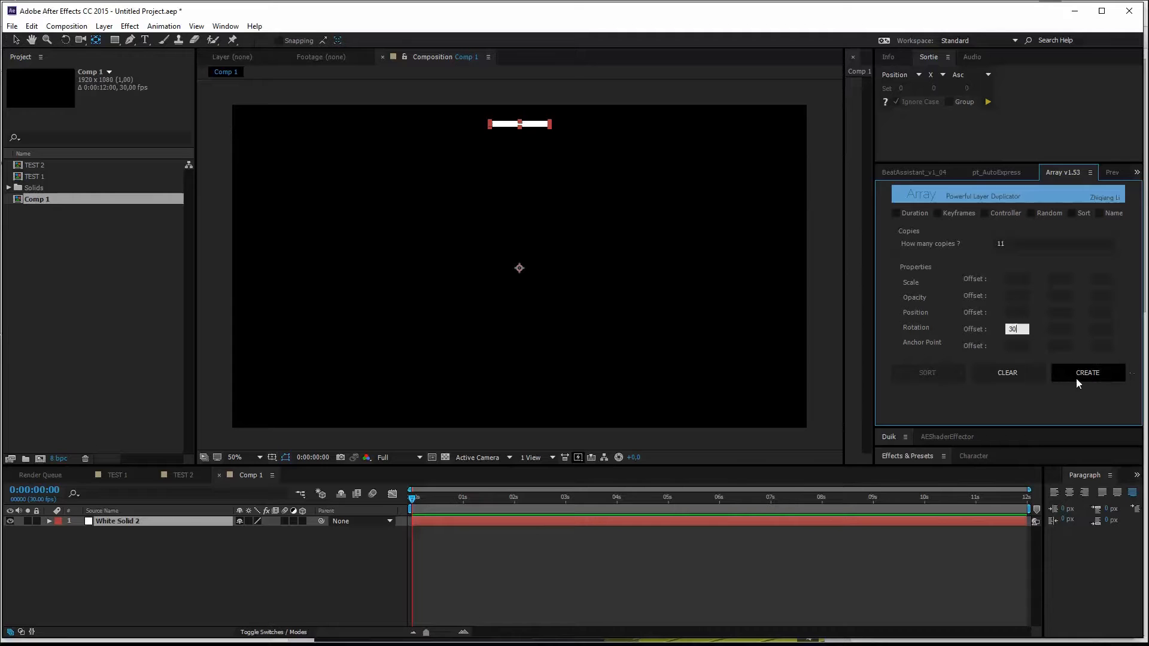
pyautogui.click(1076, 376)
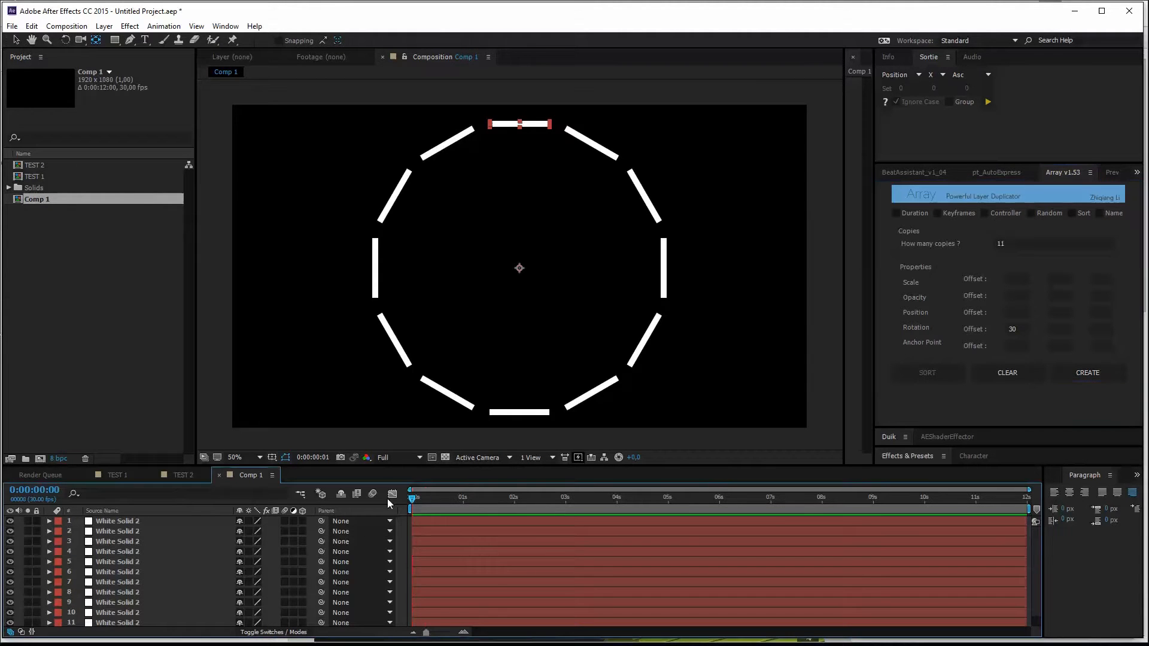
# Step: Reveal Rotation on all bar layers and spin them, showing they pivot around the comp centre
pyautogui.click(452, 523)
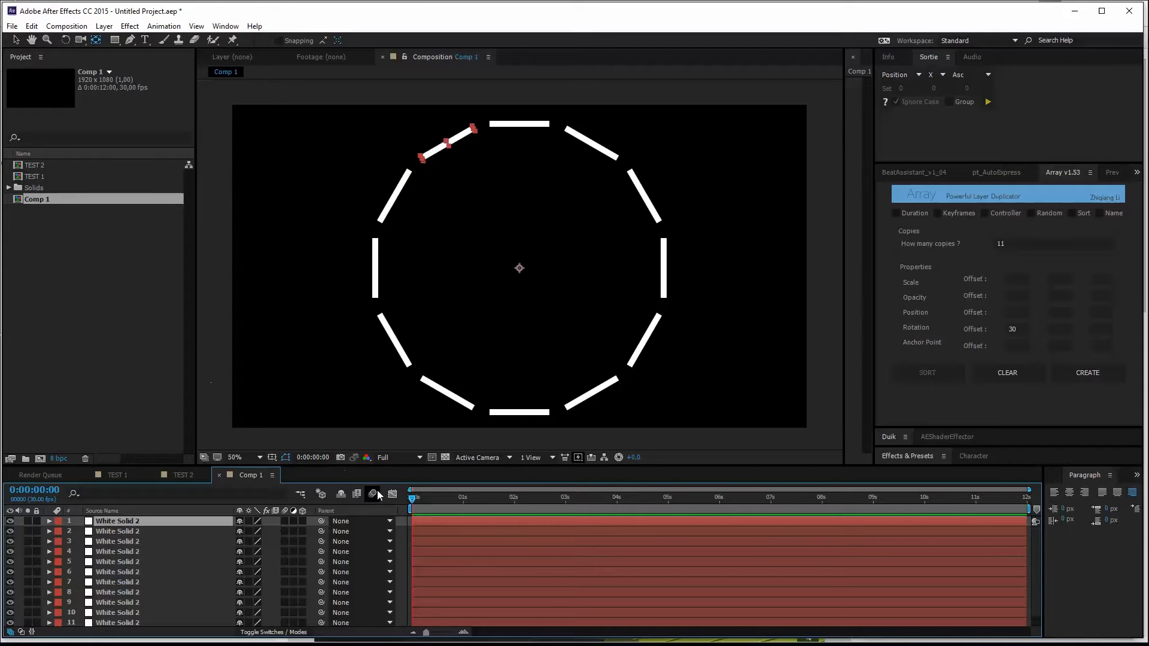
pyautogui.hotkey('ctrl', 'a')
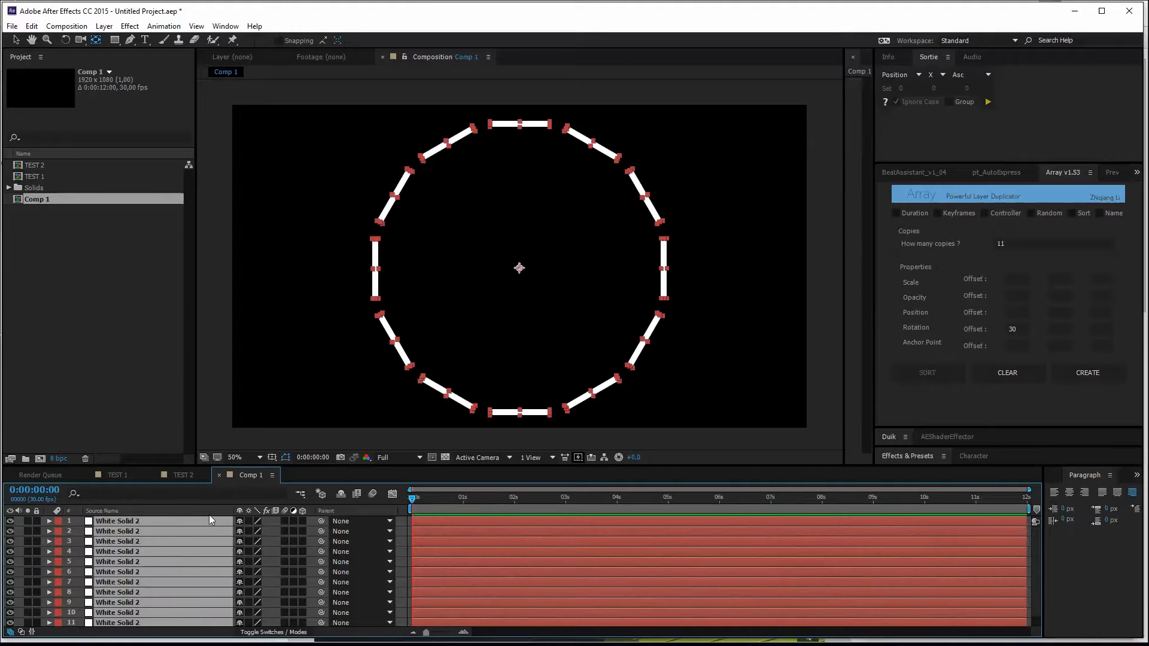
pyautogui.press('r')
pyautogui.moveTo(260, 553); pyautogui.dragTo(337, 571)
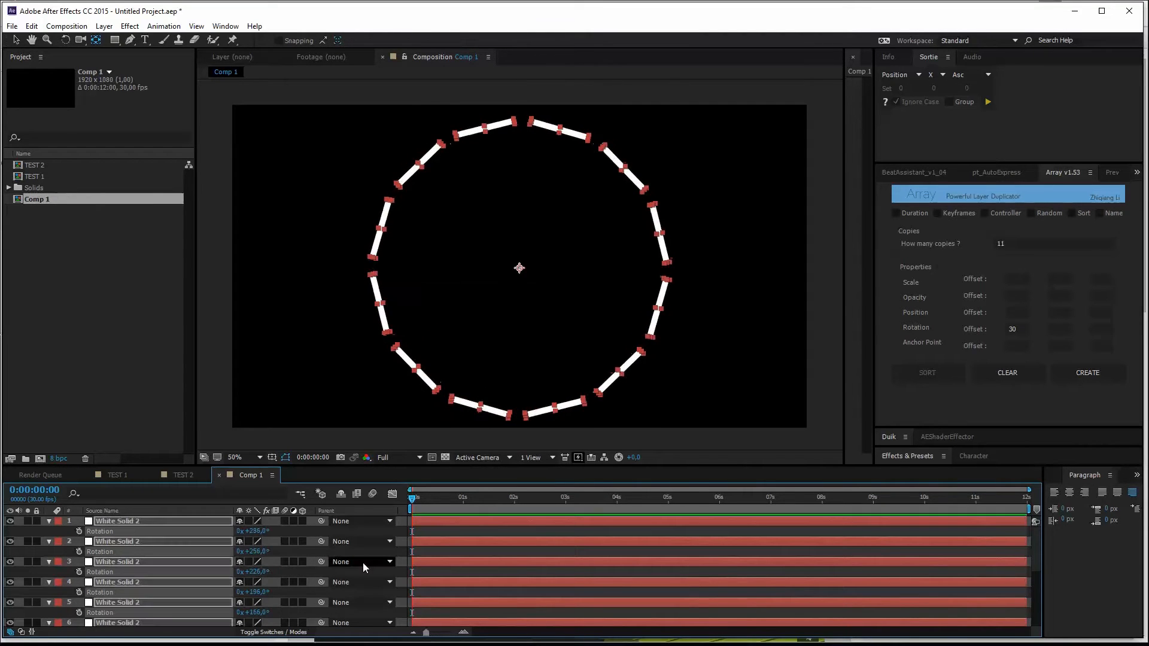
# Step: Apply Center Anchor Point in Layer Content to all bars so each pivots on itself
pyautogui.click(42, 551)
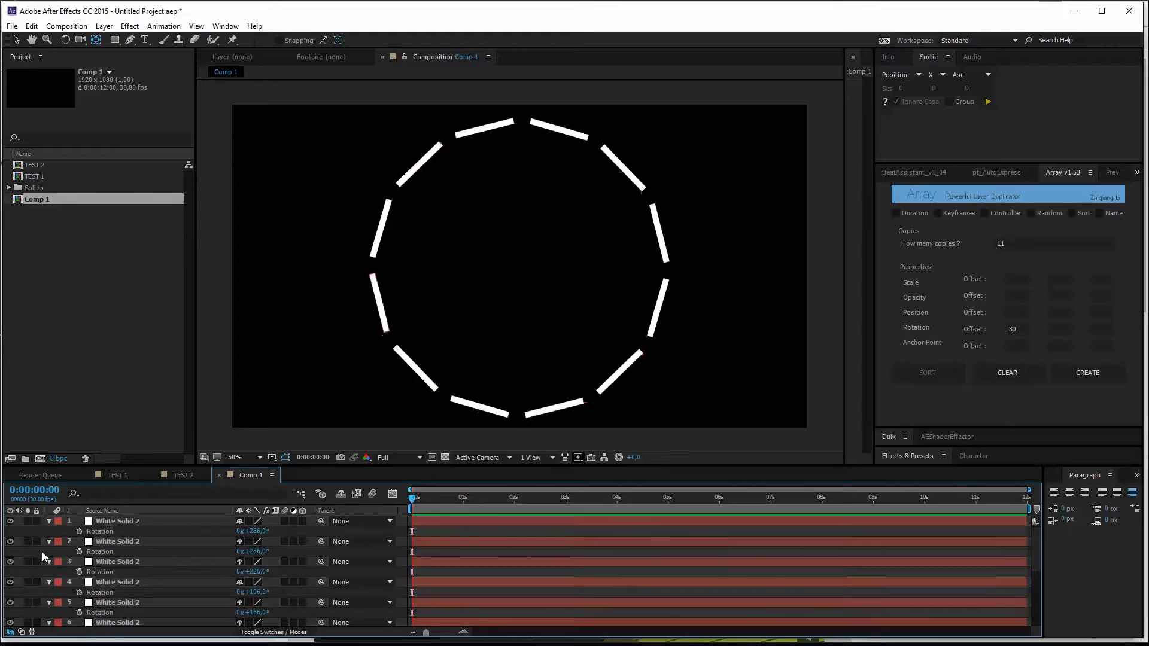
pyautogui.click(114, 541)
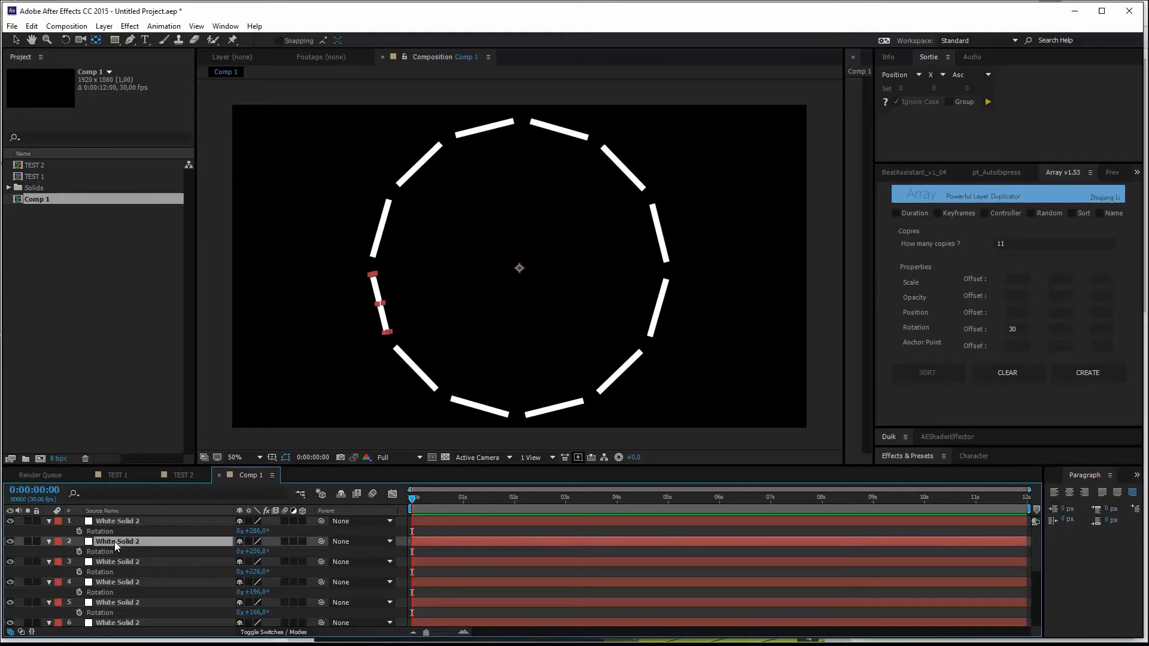
pyautogui.hotkey('ctrl', 'a')
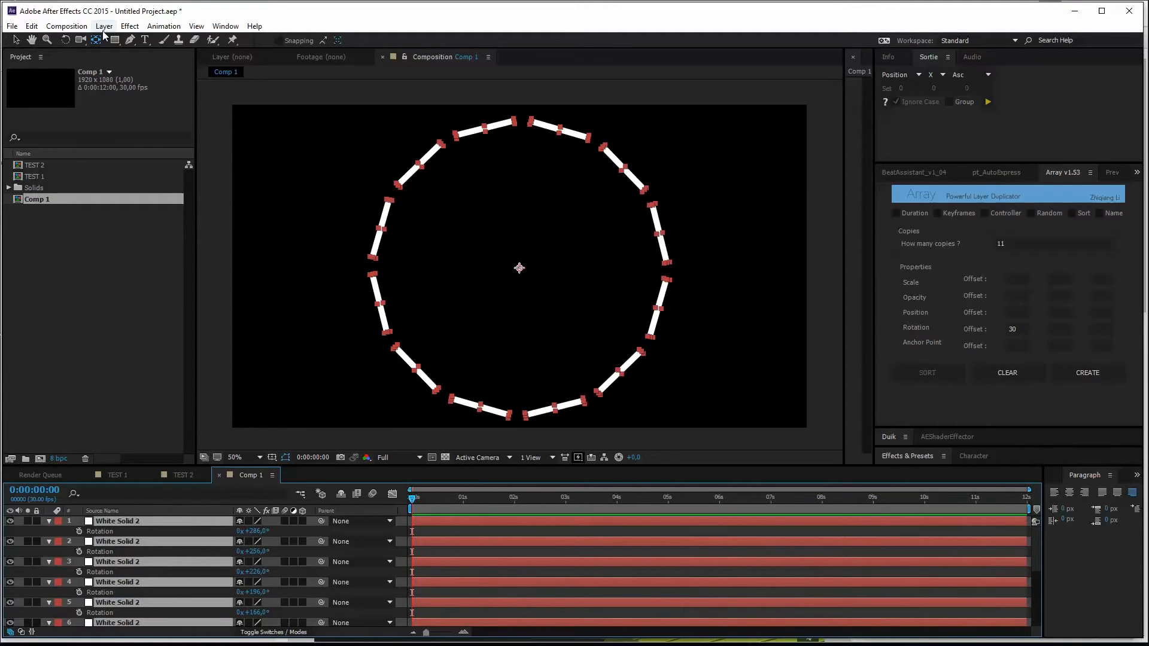
pyautogui.click(104, 26)
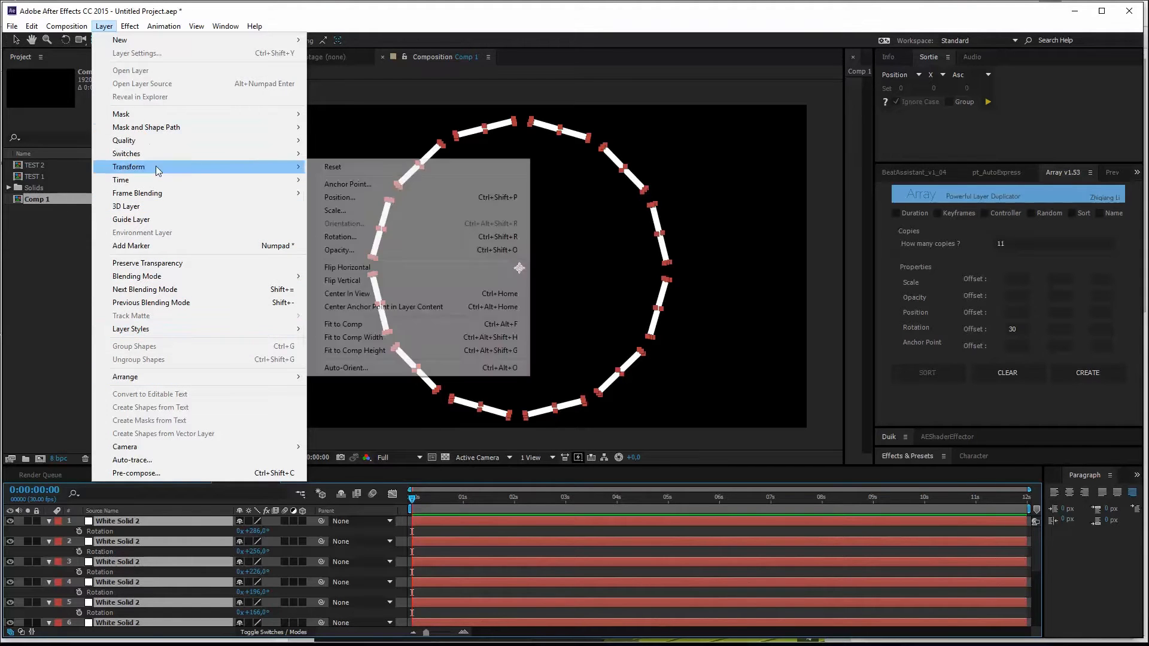
pyautogui.moveTo(128, 168)
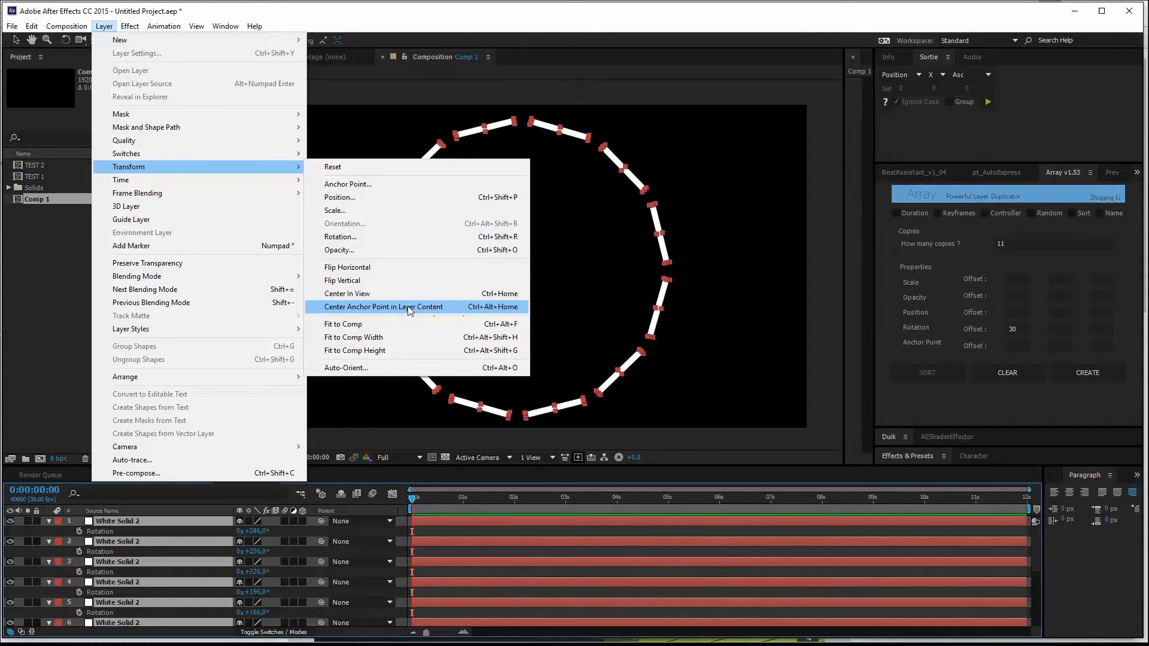
pyautogui.click(431, 307)
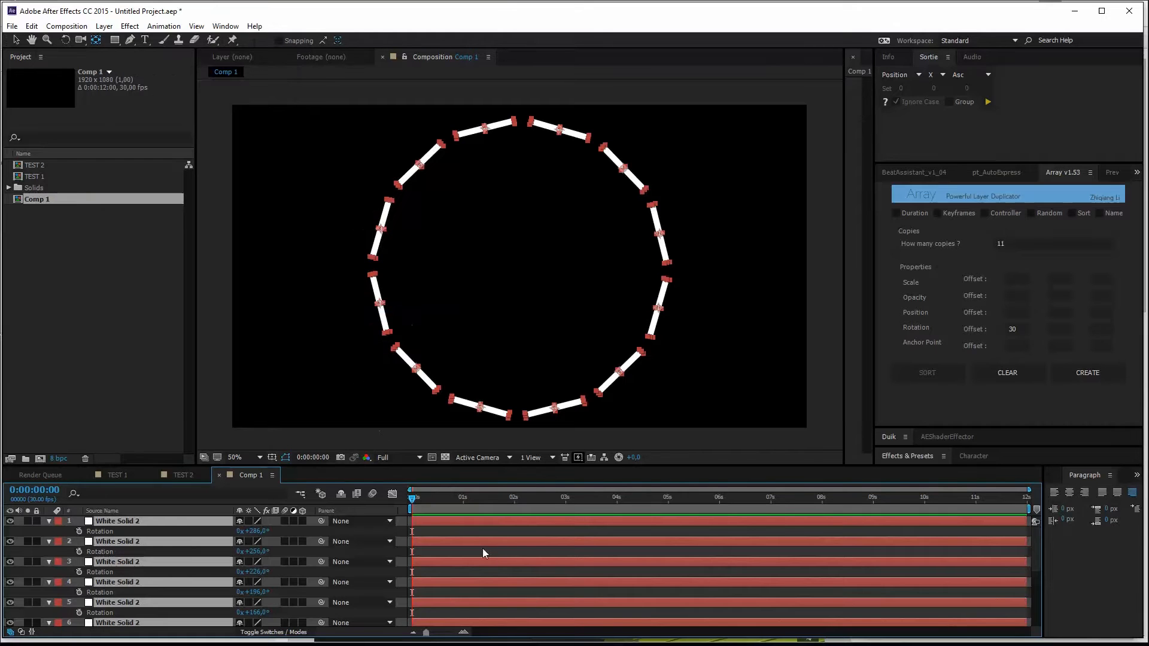
# Step: Keyframe every bar's Rotation from 0 at the start to one full turn at about 4:02
pyautogui.moveTo(259, 572); pyautogui.dragTo(413, 555)
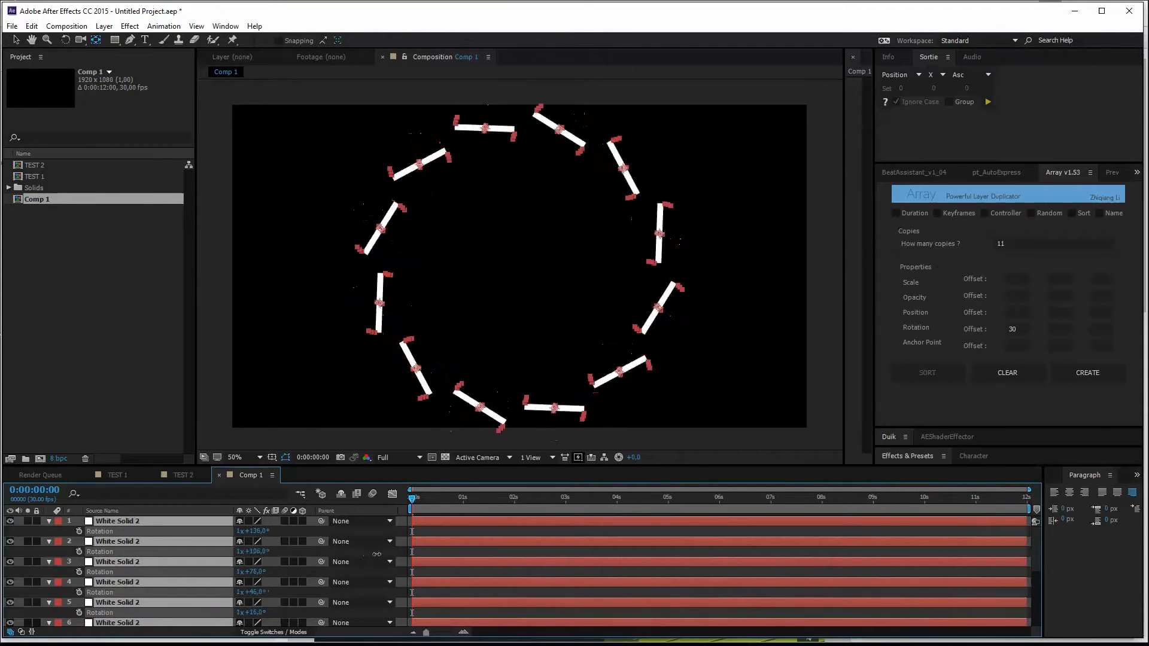
pyautogui.moveTo(413, 555); pyautogui.dragTo(359, 559)
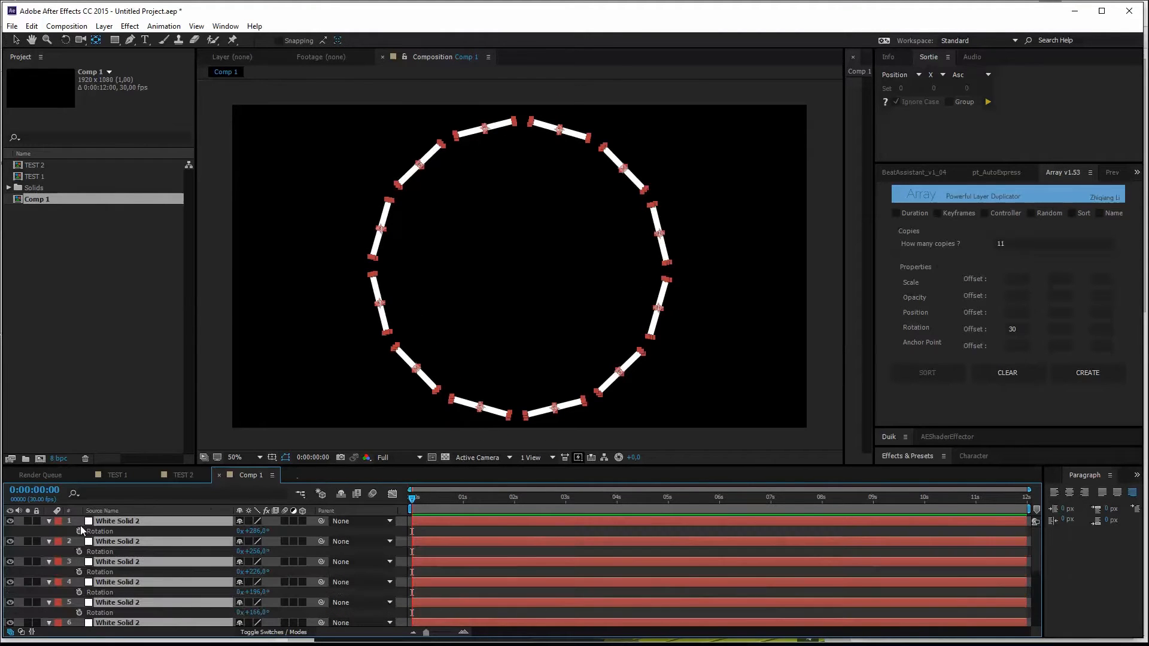
pyautogui.click(80, 531)
pyautogui.moveTo(606, 497)
pyautogui.mouseDown()
pyautogui.moveTo(644, 497)
pyautogui.moveTo(619, 497)
pyautogui.mouseUp()
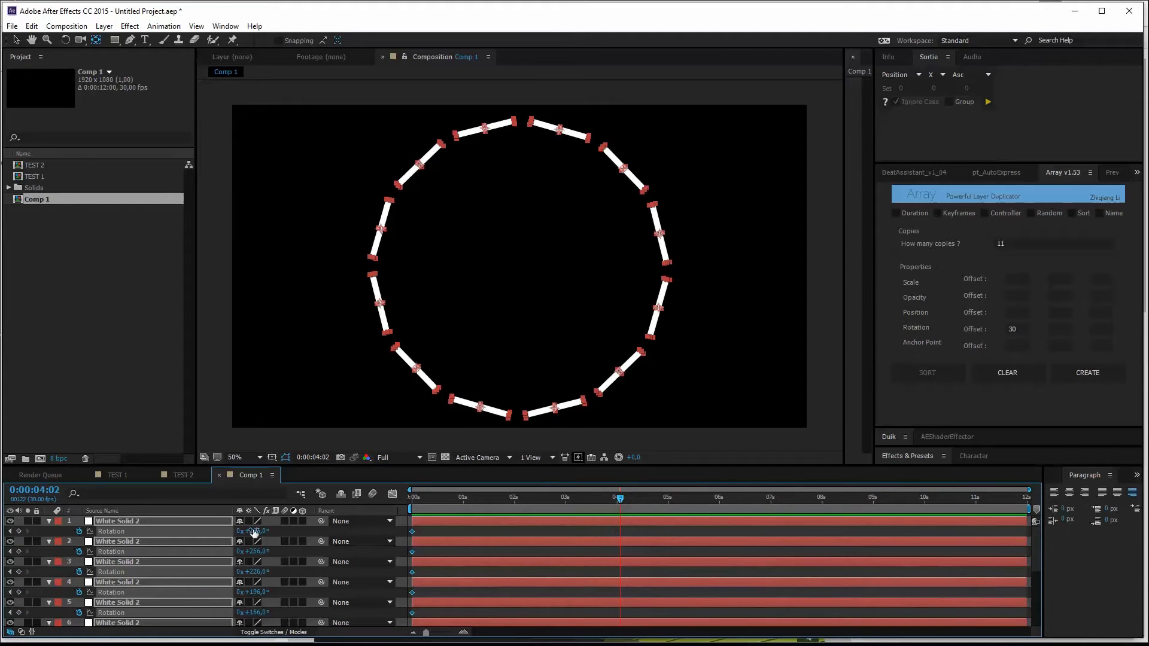
pyautogui.moveTo(253, 532); pyautogui.dragTo(487, 551)
pyautogui.moveTo(420, 496); pyautogui.dragTo(411, 497)
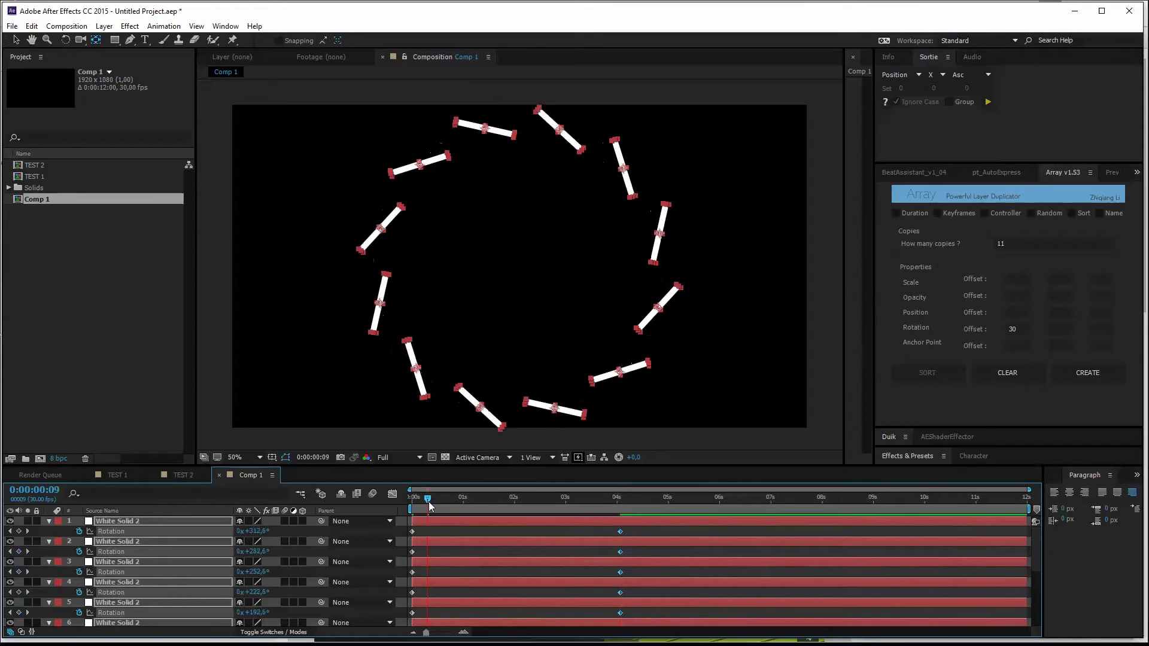
# Step: Add a Null Object and pick-whip all bar layers' Parent to Null 1
pyautogui.click(105, 26)
pyautogui.moveTo(119, 40)
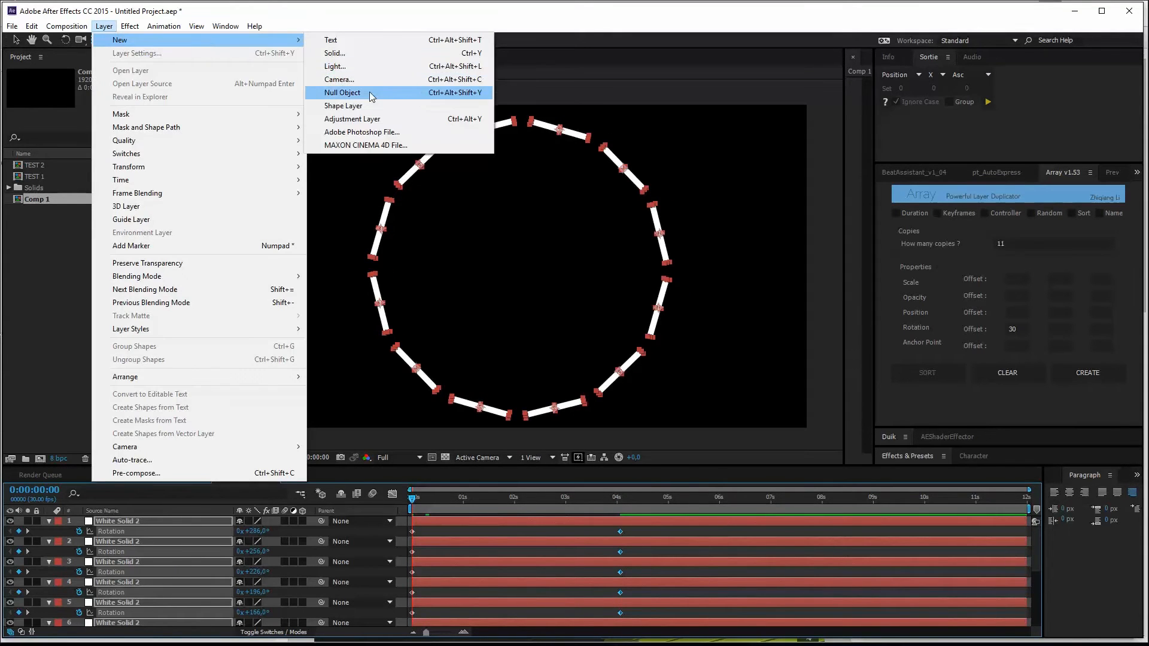
pyautogui.click(342, 93)
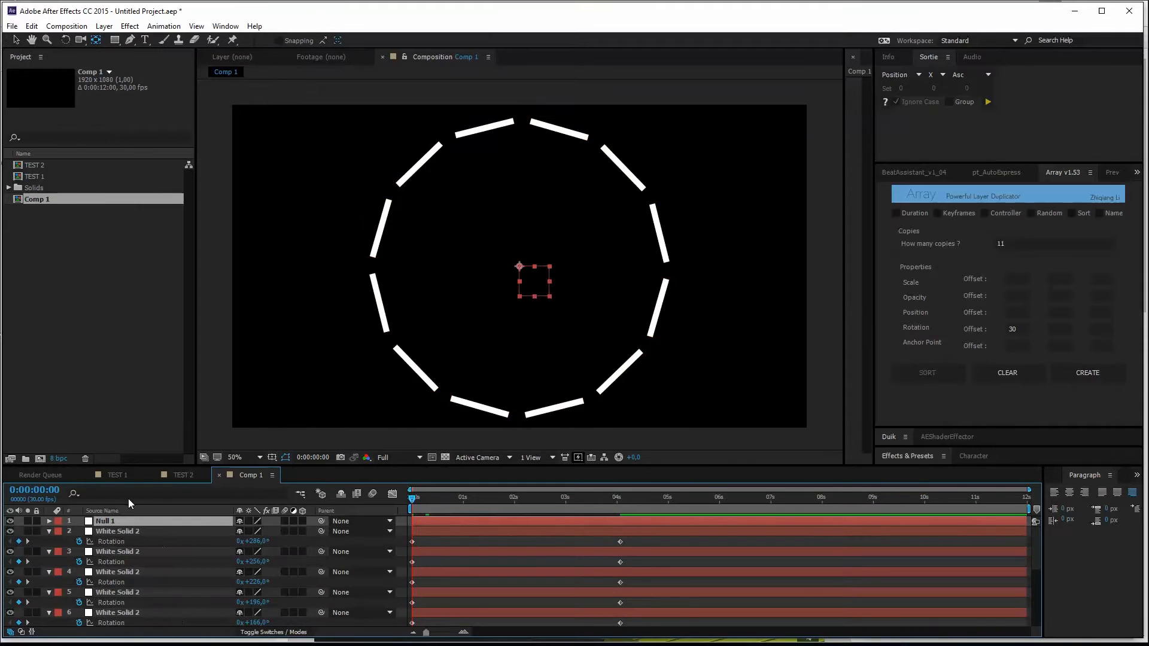
pyautogui.hotkey('ctrl', 'a')
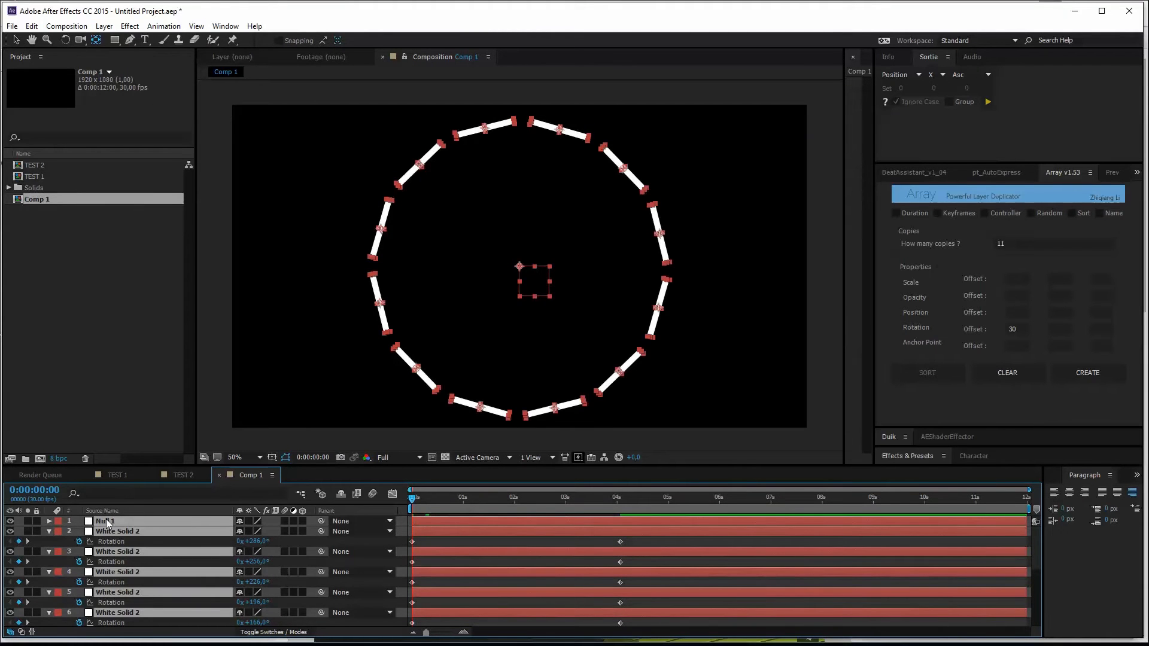
pyautogui.keyDown('ctrl'); pyautogui.click(106, 522); pyautogui.keyUp('ctrl')
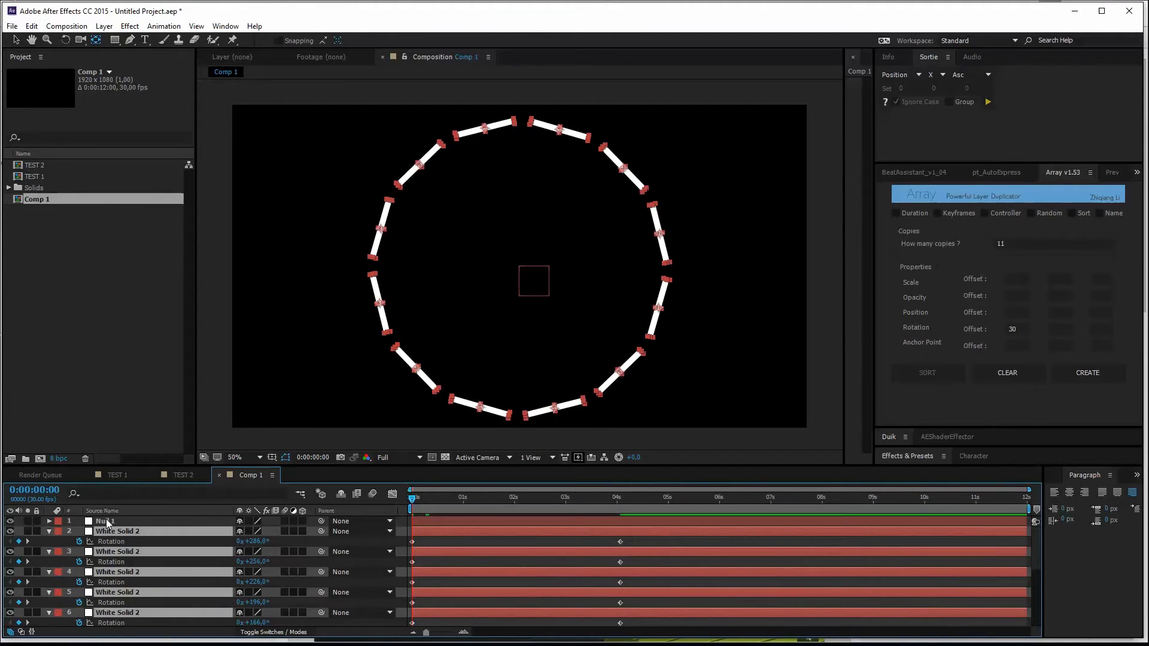
pyautogui.moveTo(321, 532); pyautogui.dragTo(104, 524)
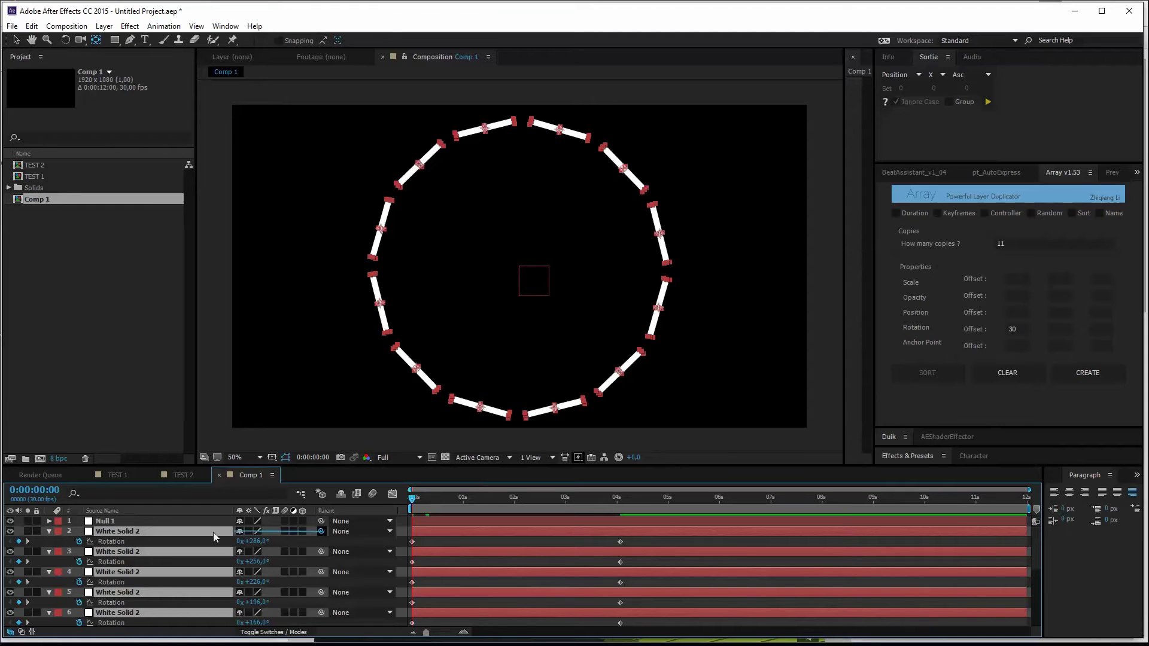
pyautogui.click(105, 522)
# Step: Keyframe Null 1's Rotation to 180° at 4:02 and preview the spinning ring
pyautogui.press('r')
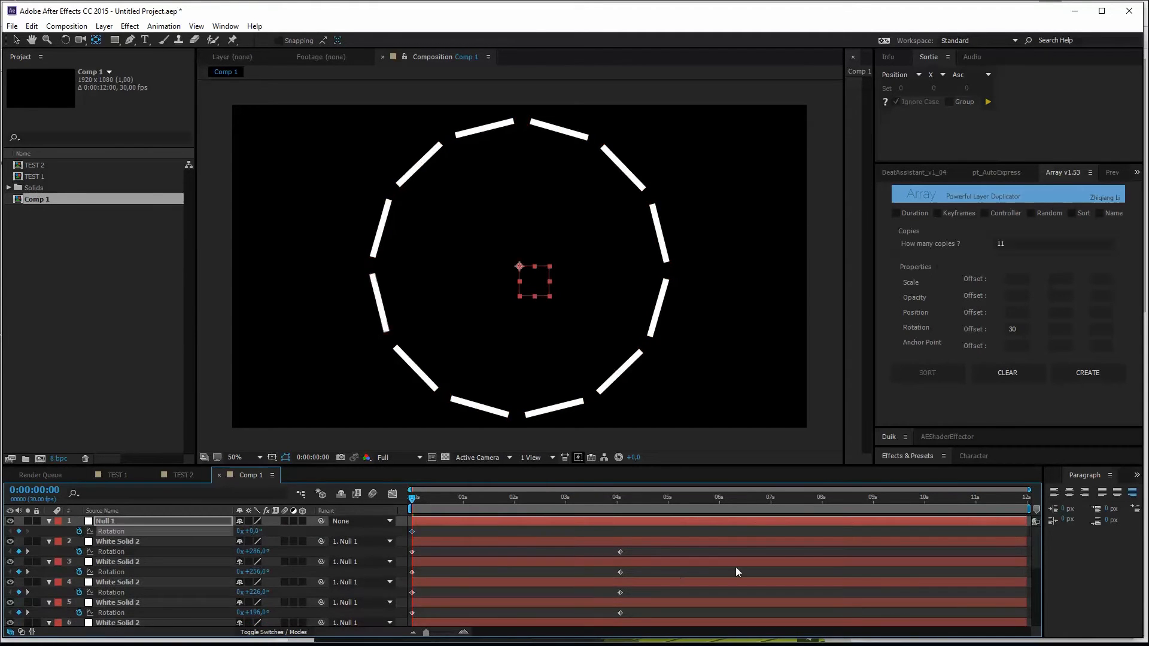
pyautogui.click(617, 500)
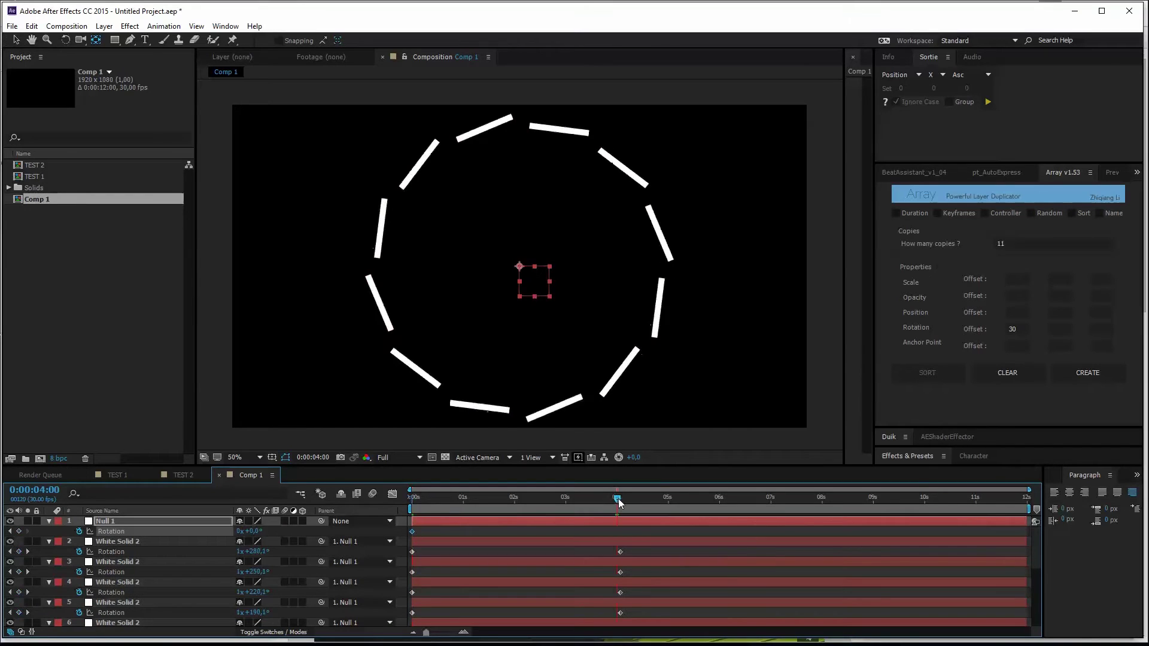
pyautogui.click(255, 531)
pyautogui.write('180')
pyautogui.press('Return')
pyautogui.press('space')
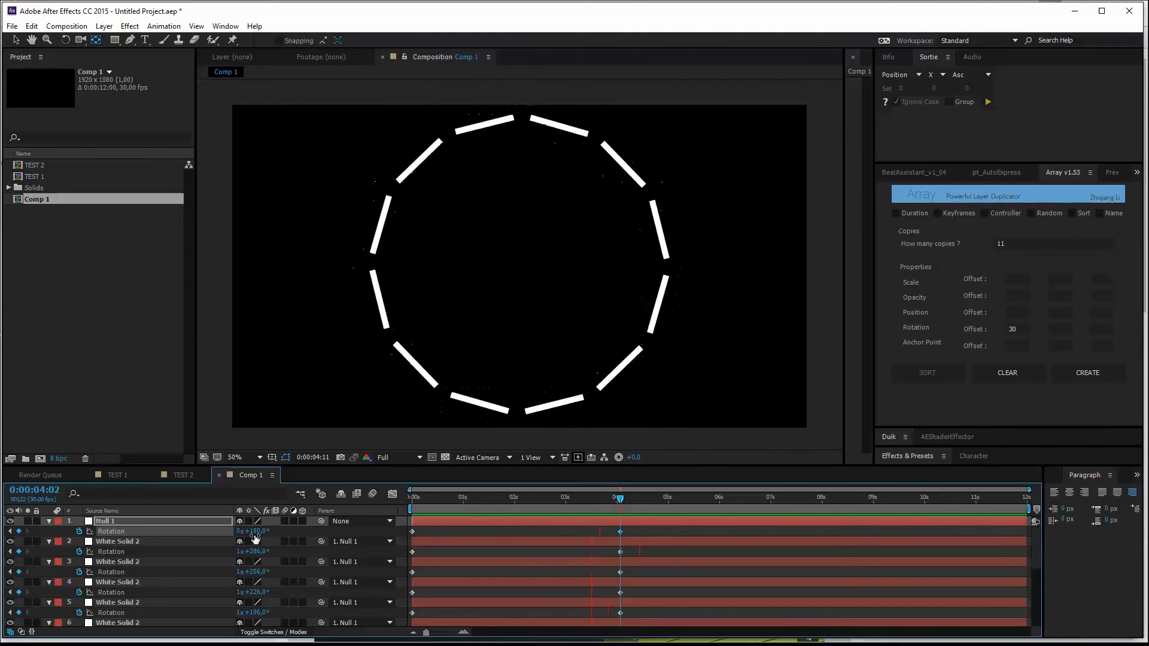
pyautogui.press('space')
pyautogui.moveTo(598, 499); pyautogui.dragTo(404, 503)
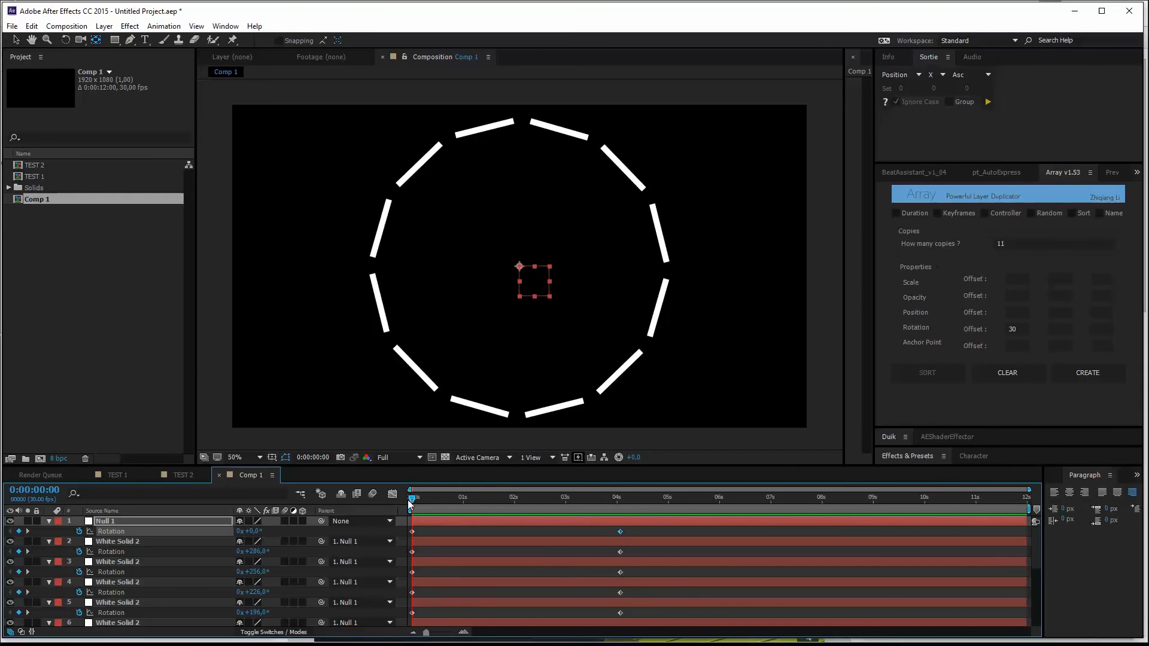
pyautogui.press('space')
pyautogui.press('space')
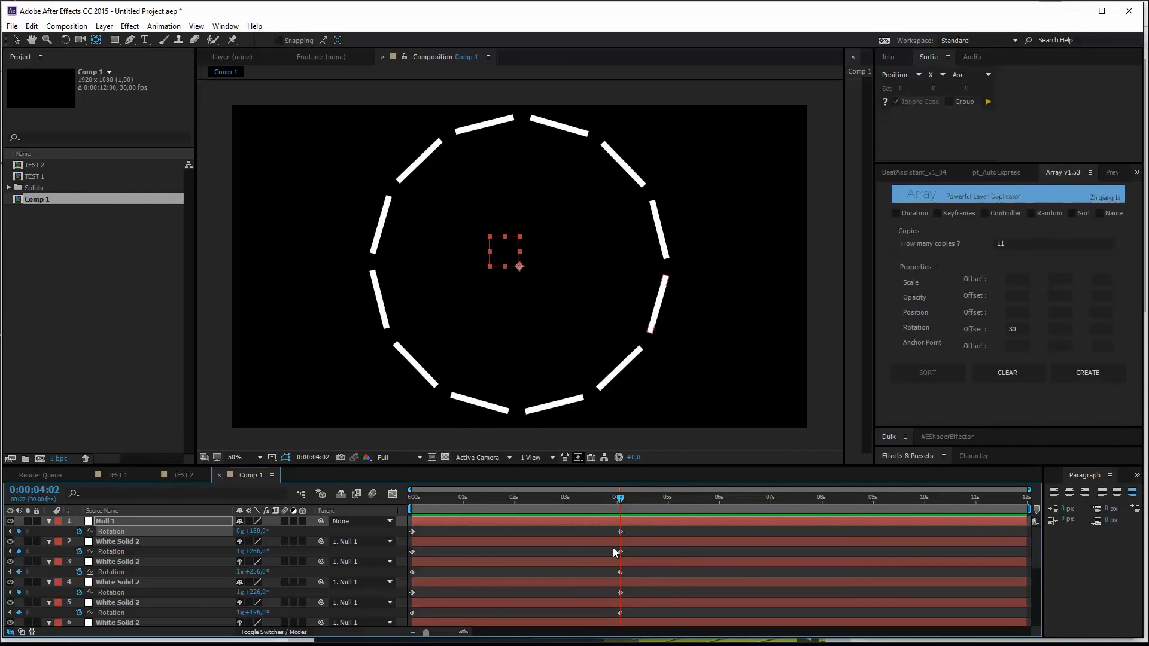